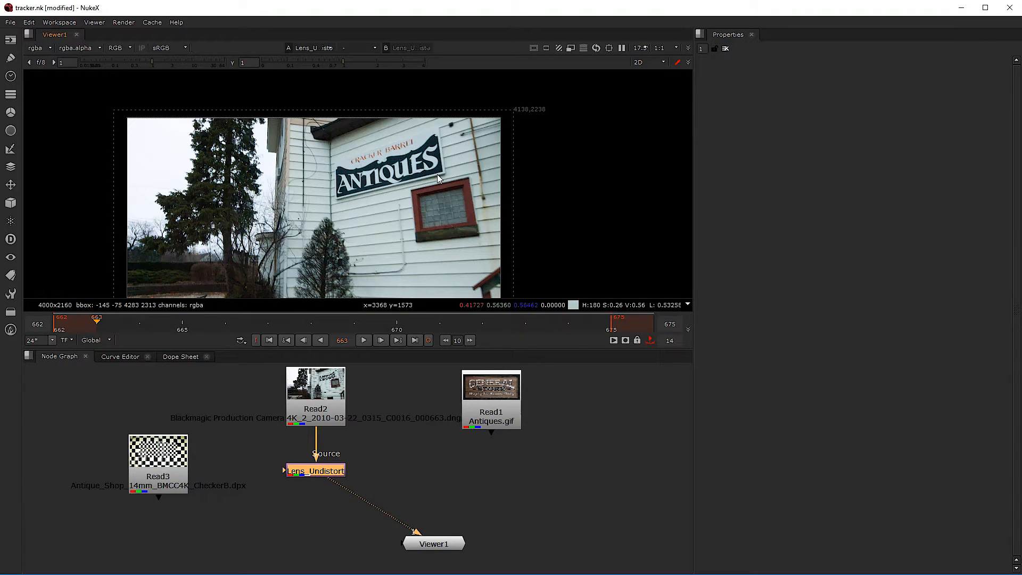
scroll(369, 206, up, 2)
scroll(367, 208, up, 1)
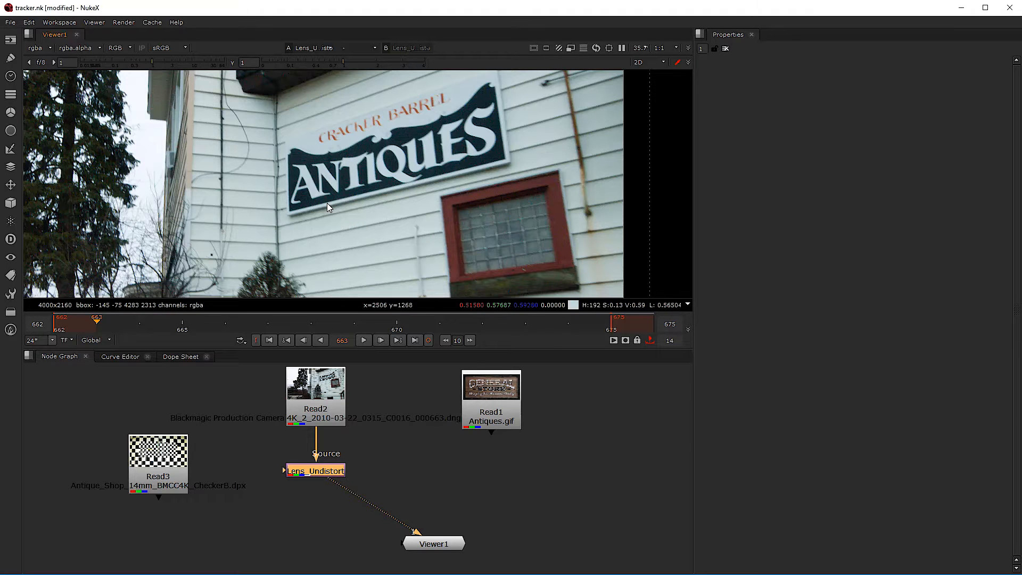
scroll(346, 209, down, 2)
scroll(332, 216, up, 1)
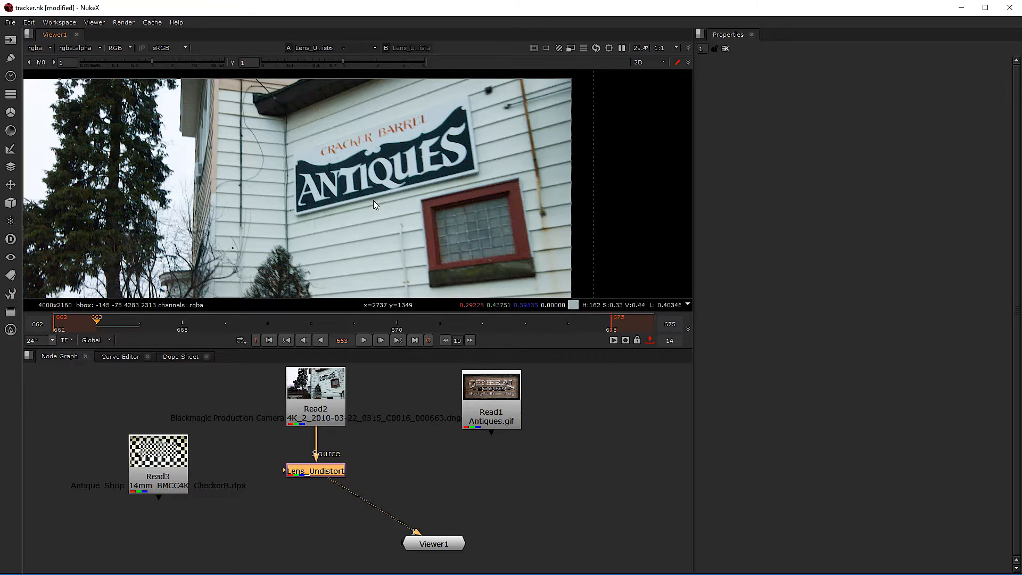
Step: Move the Read3 checkerboard node up and the Read2 plate node slightly down in the node graph
click(296, 488)
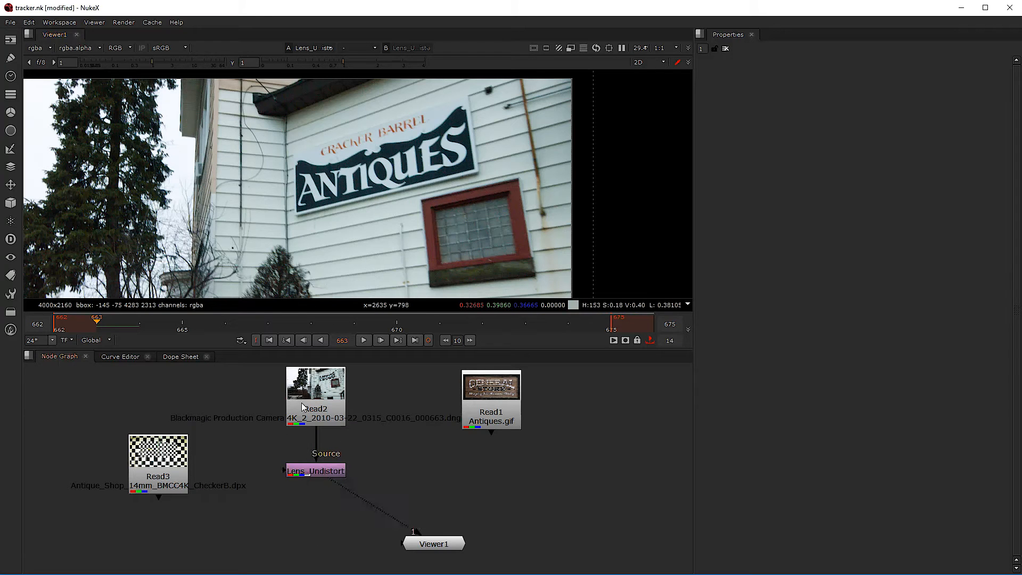
drag(183, 466, 183, 447)
drag(309, 409, 309, 414)
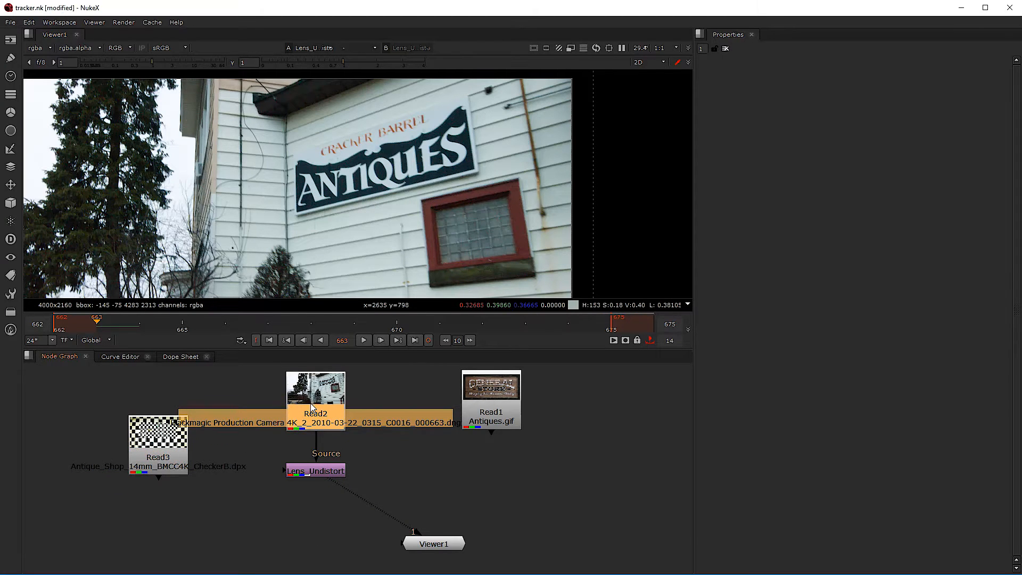
Step: Show the Antiques.gif image in the viewer, return to the Lens_Undistort output, and open that node's settings
click(423, 538)
click(311, 467)
click(423, 538)
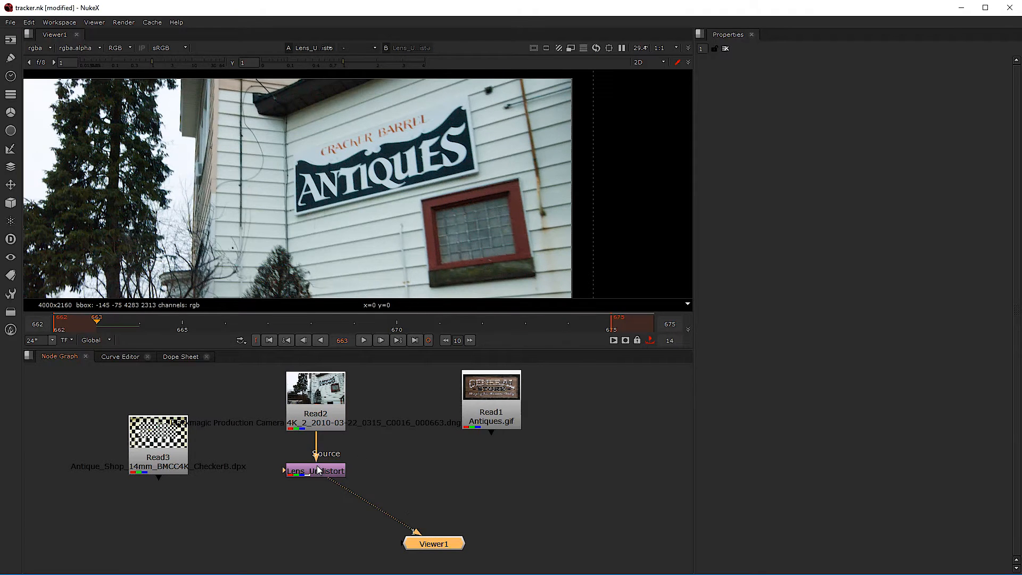
click(501, 400)
key(1)
click(492, 435)
click(324, 471)
key(1)
double_click(319, 471)
Step: Add a Roto node directly below Lens_Undistort, fed by its output, and show it in the viewer
click(284, 537)
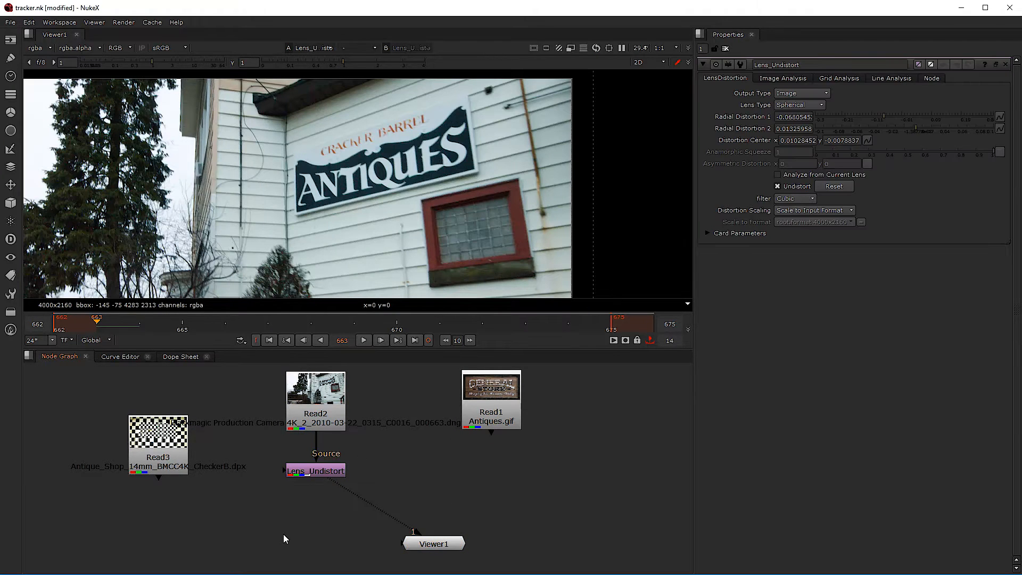
key(Tab)
text(ro)
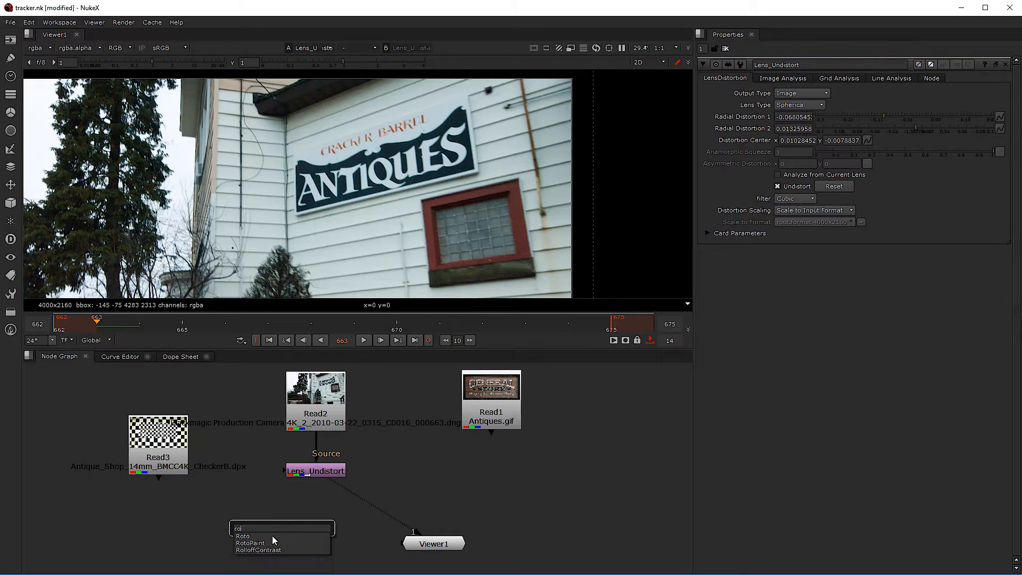
click(272, 536)
drag(304, 473, 310, 471)
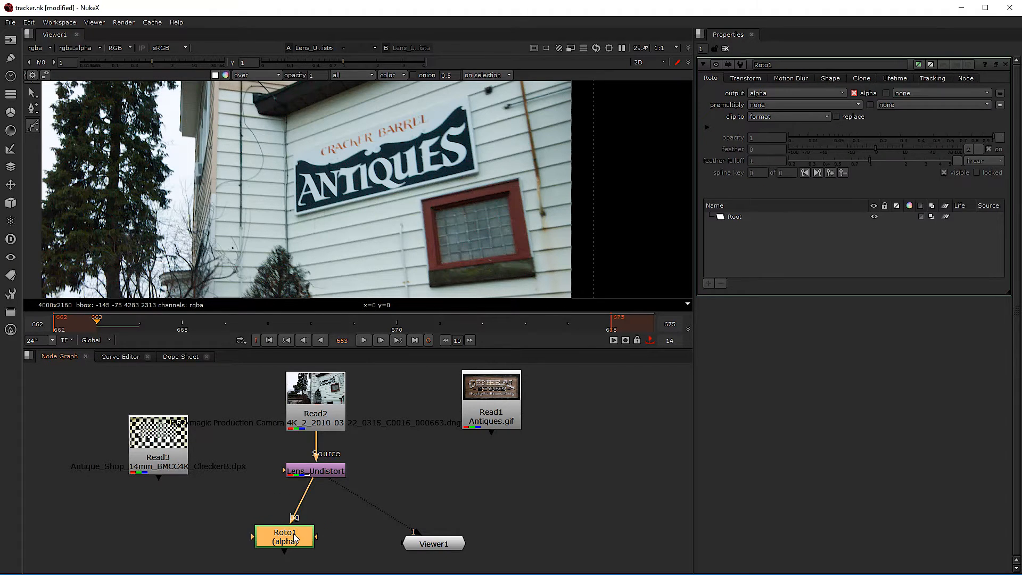
drag(293, 534, 323, 523)
ctrl+shift+click(322, 524)
click(316, 527)
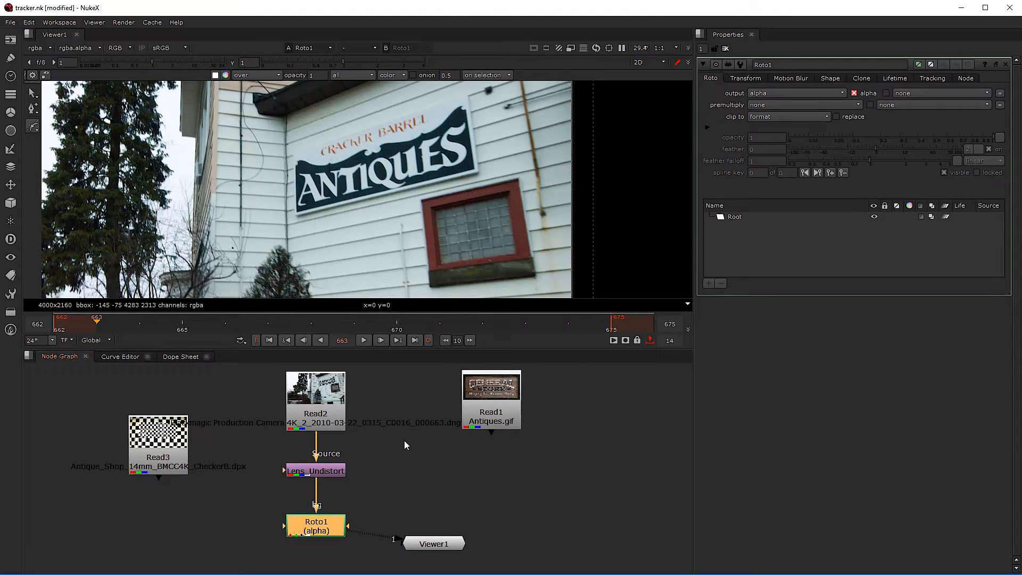
Step: Draw a closed Bezier shape loosely around the Cracker Barrel Antiques sign at frame 663
click(34, 126)
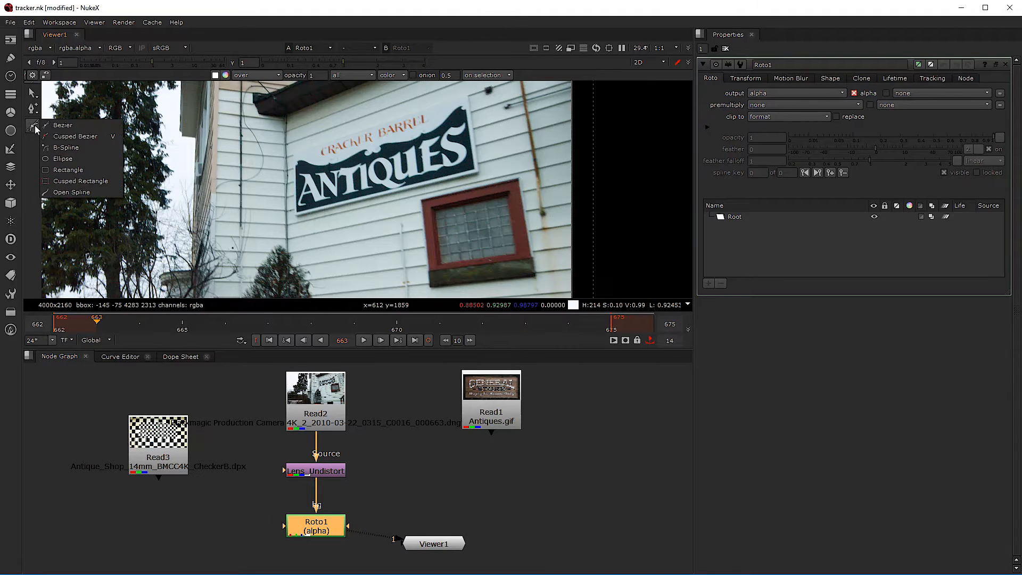
click(75, 123)
click(303, 141)
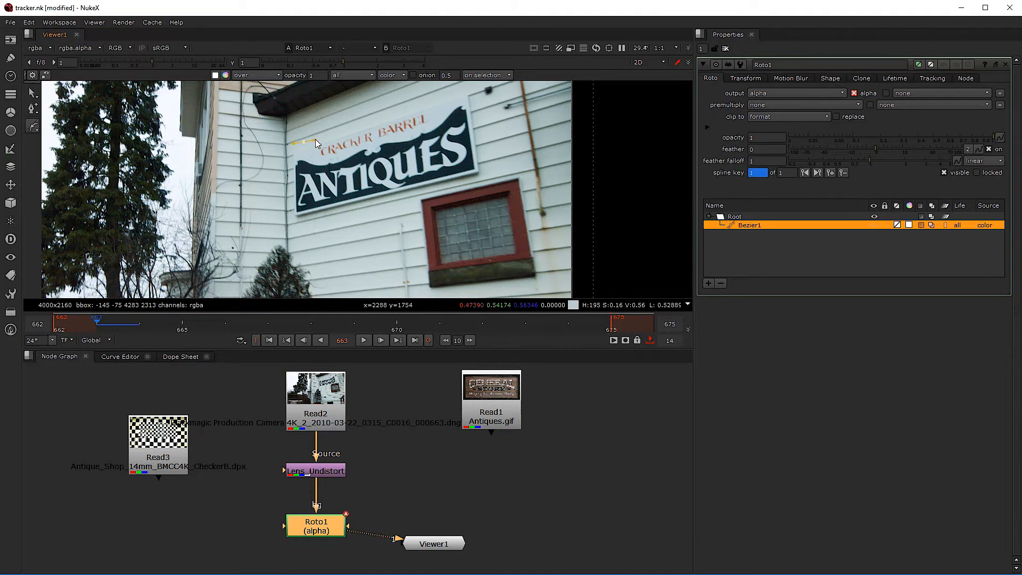
drag(402, 109, 411, 104)
drag(484, 173, 473, 181)
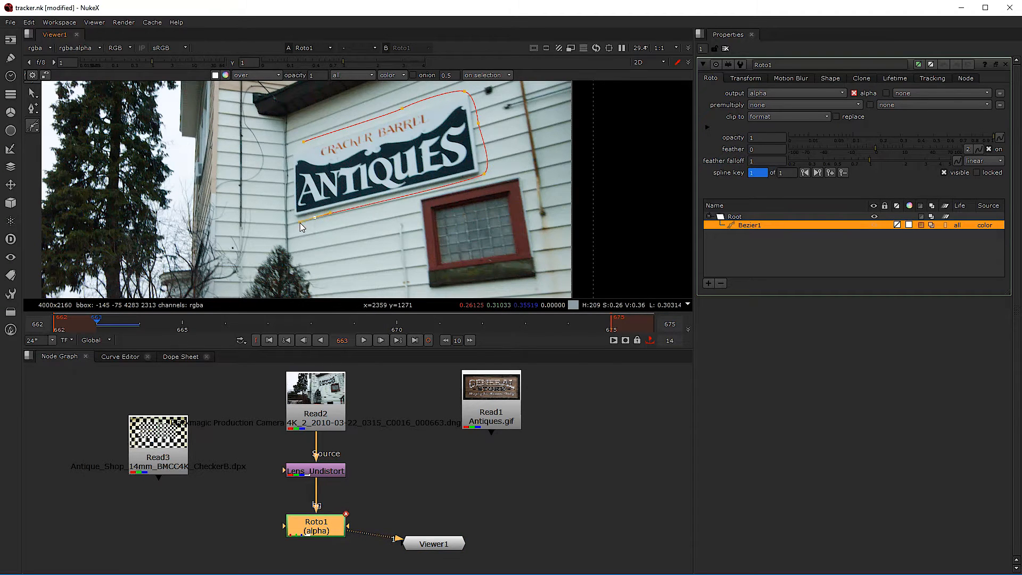
drag(286, 212, 283, 203)
drag(286, 165, 295, 142)
click(304, 143)
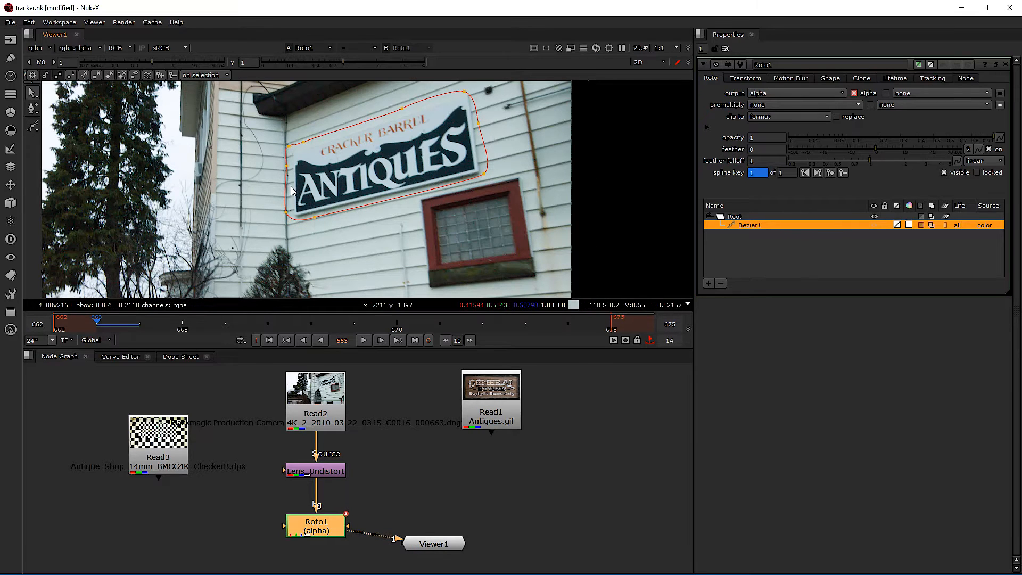
Step: Refine the Bezier's points along the sign's left edge and at its upper-right corner
click(287, 166)
drag(286, 212, 289, 215)
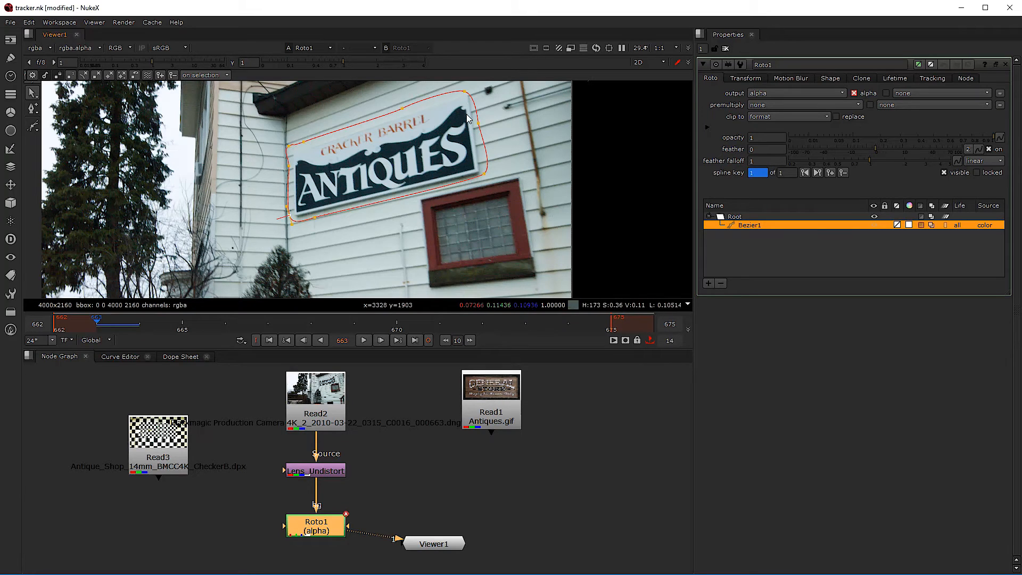
click(466, 92)
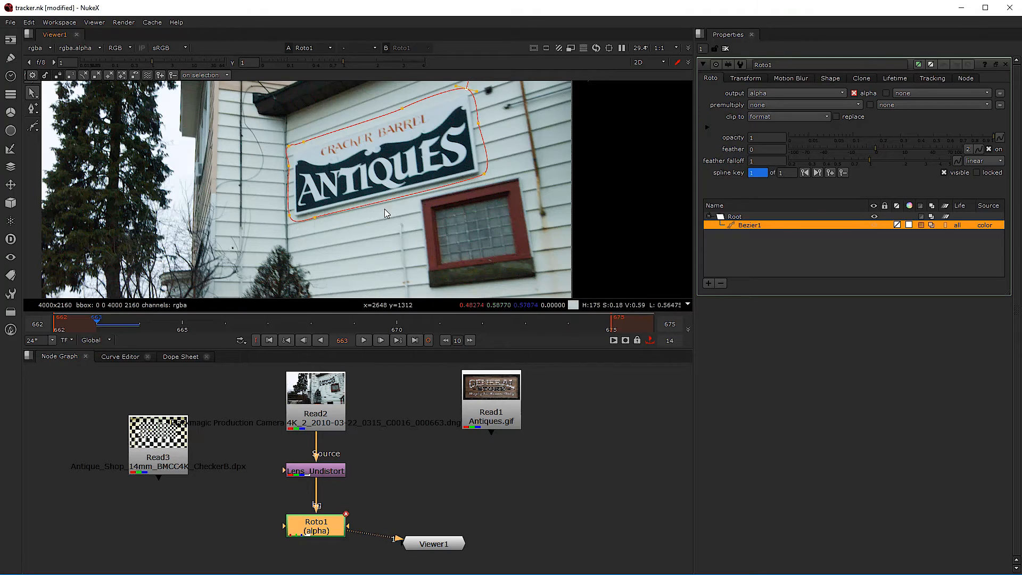
Step: Enable planar tracking for the sign's Bezier shape and select the planar track layer that contains it
right_click(744, 227)
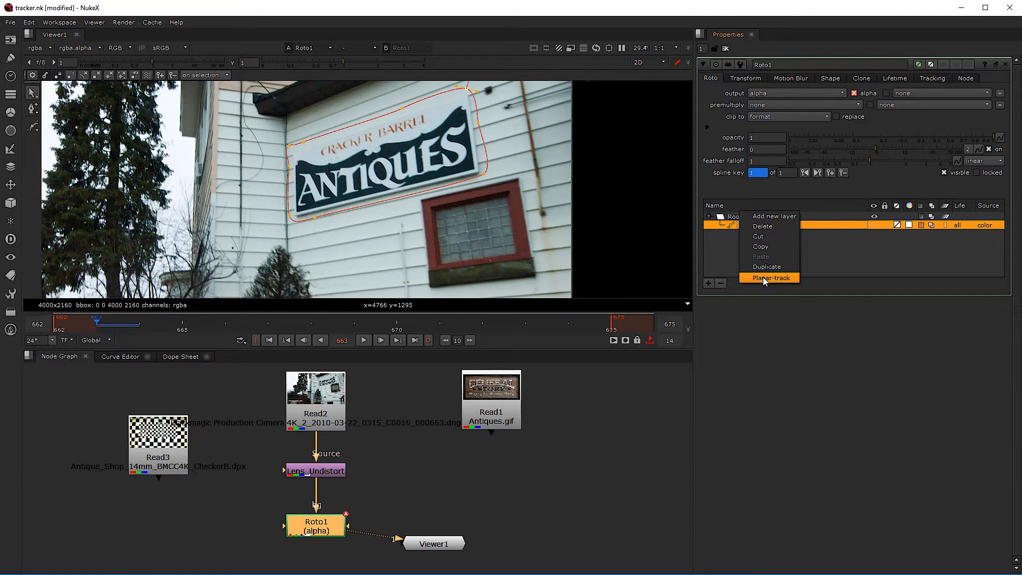
click(771, 278)
click(720, 225)
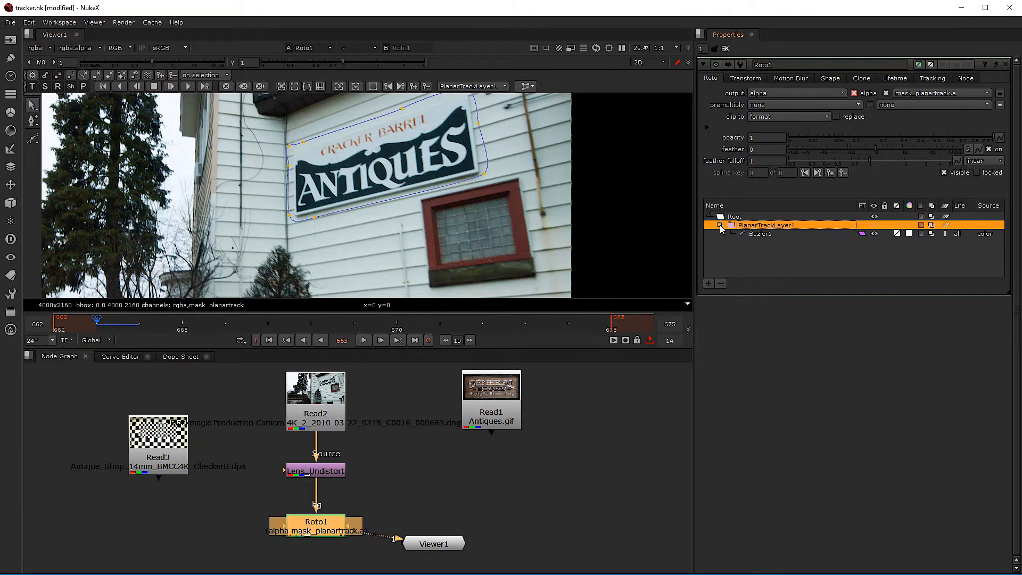
click(768, 232)
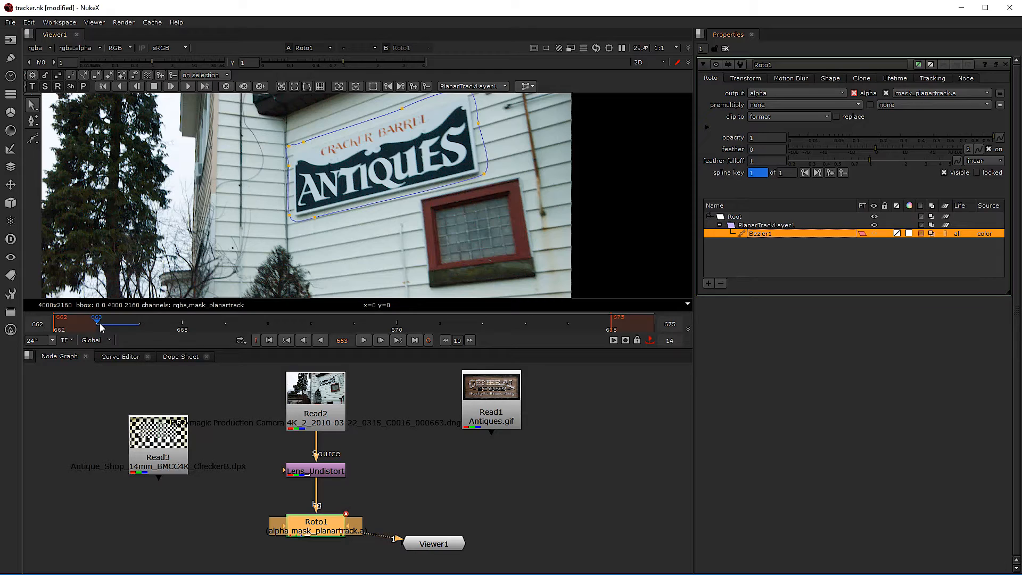
click(750, 226)
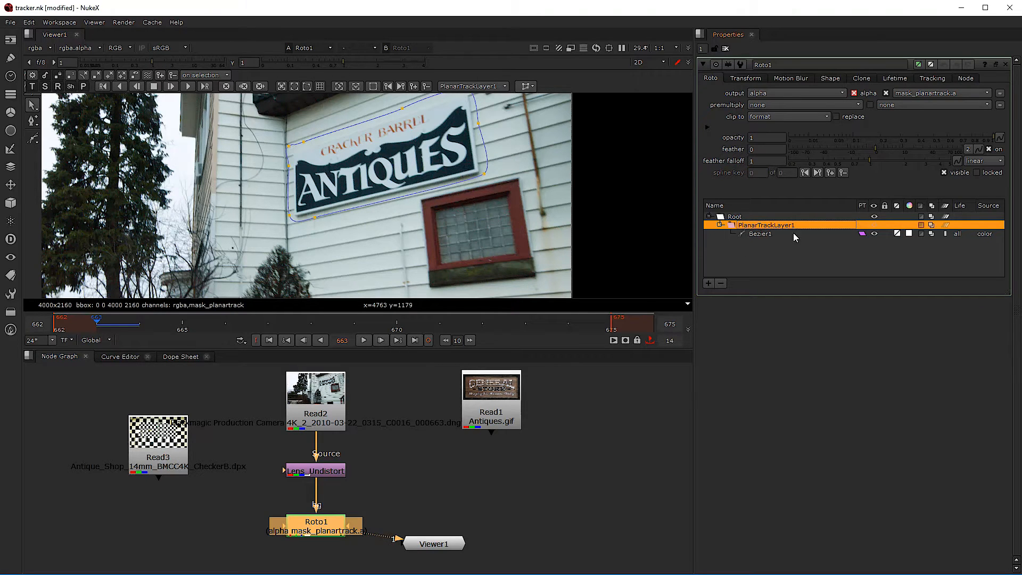
click(766, 235)
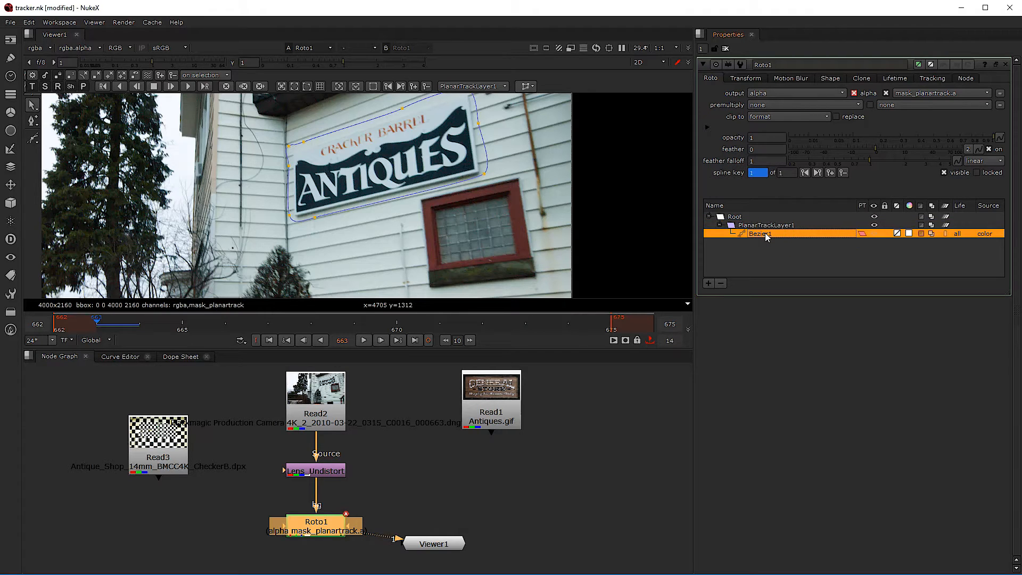
click(767, 226)
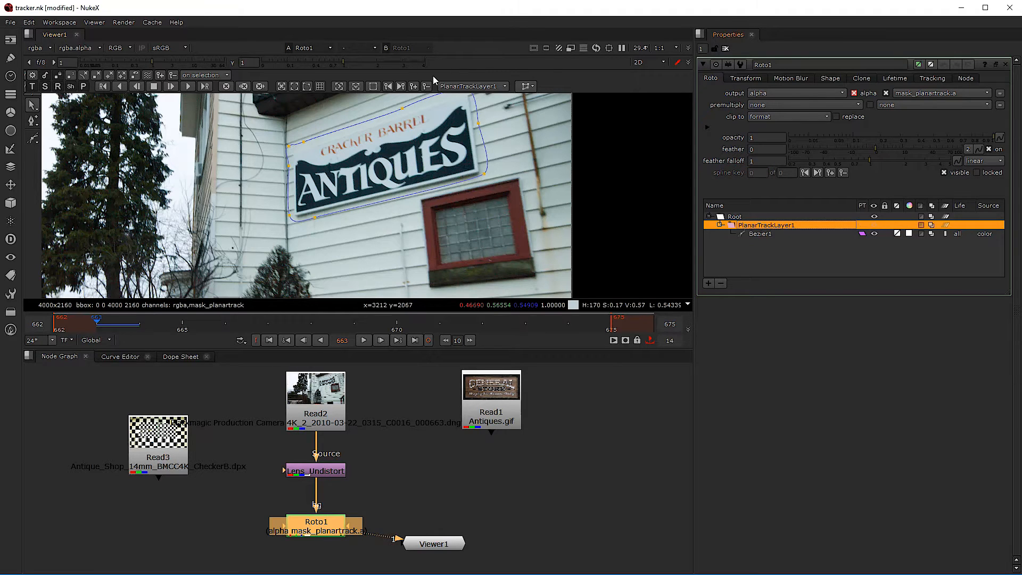
Step: Switch the active track layer to (none) and back to PlanarTrackLayer1
click(477, 86)
click(455, 77)
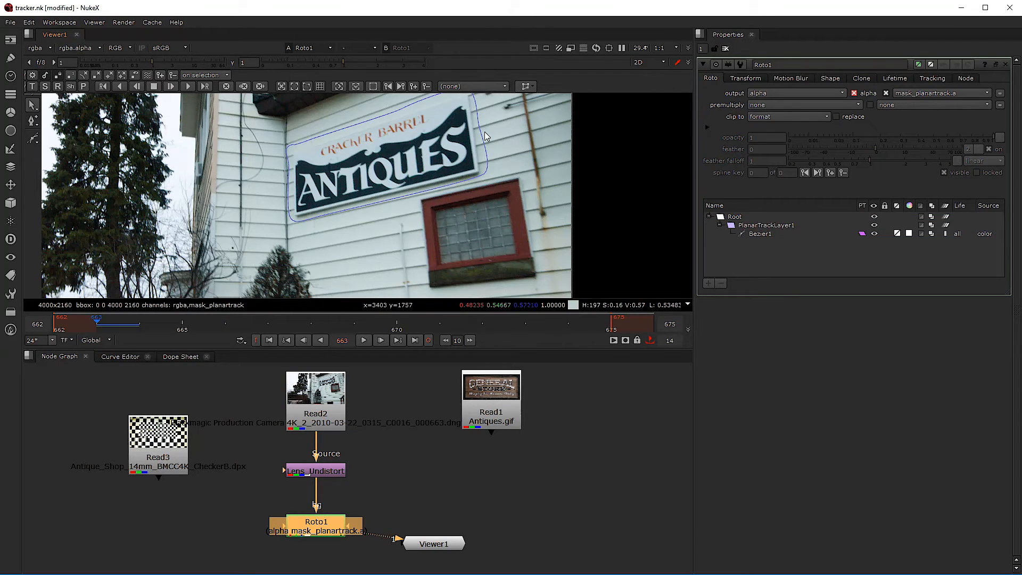
click(476, 86)
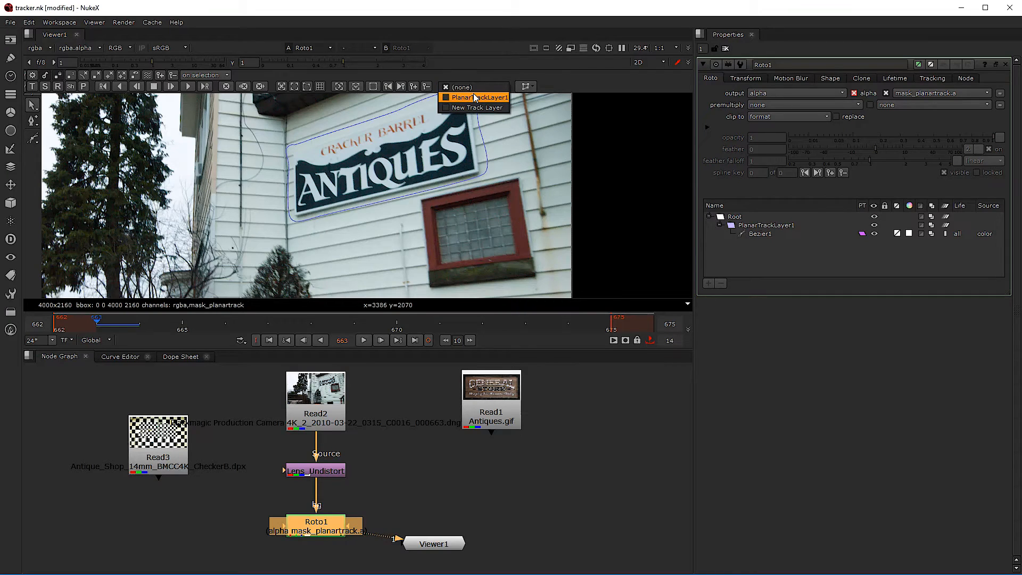
click(481, 98)
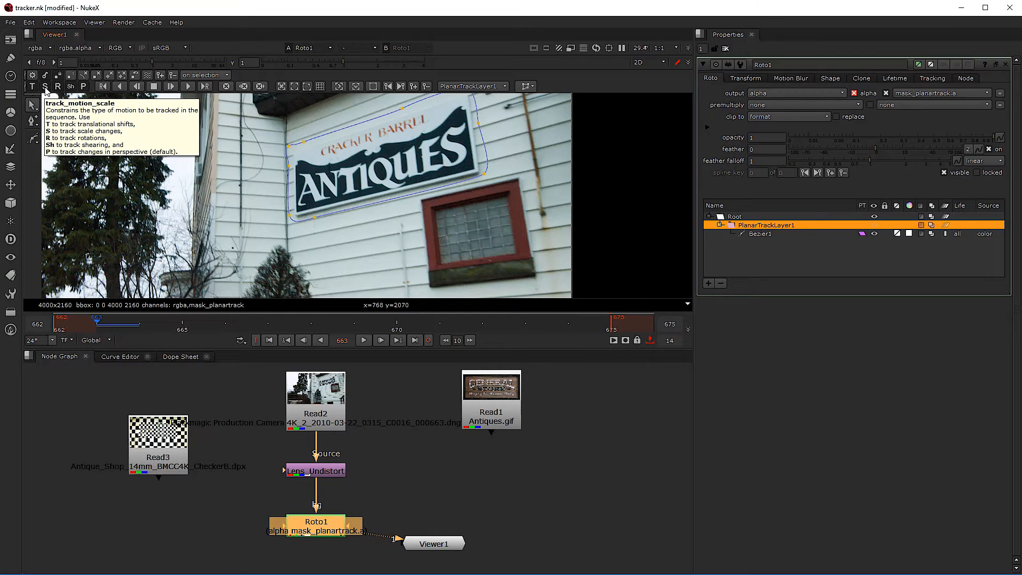
click(71, 88)
click(82, 88)
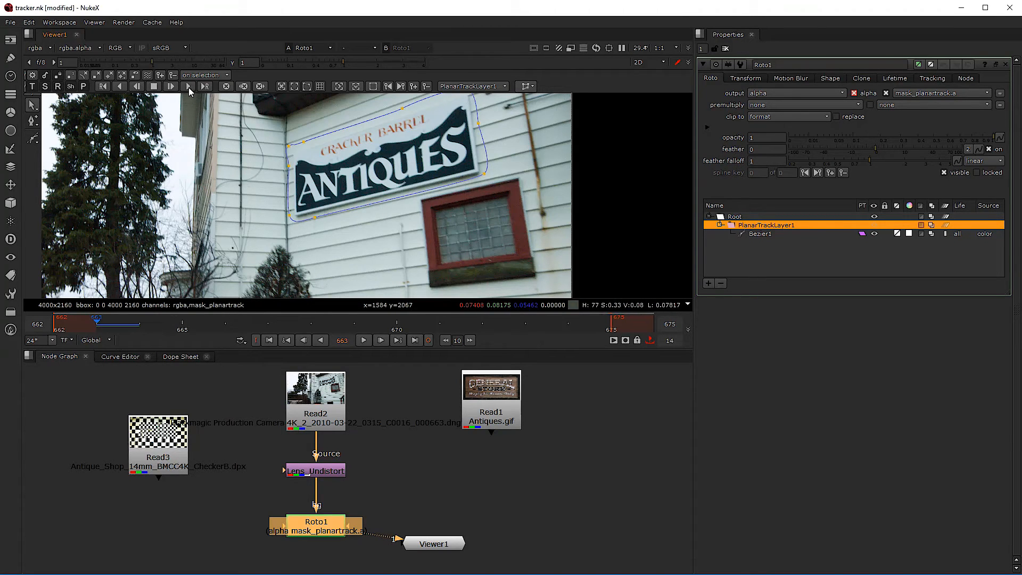
scroll(230, 185, down, 1)
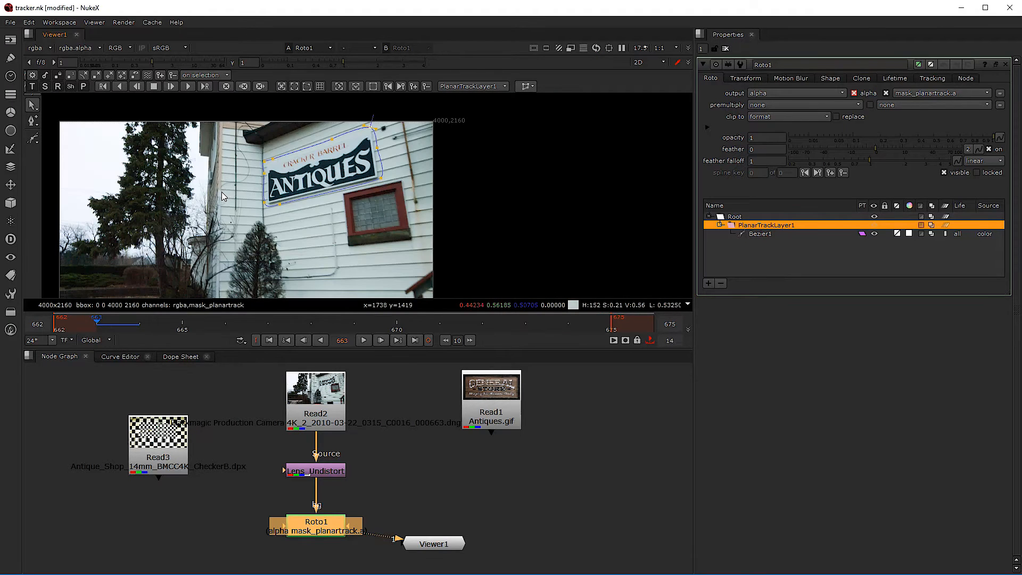
scroll(214, 181, down, 1)
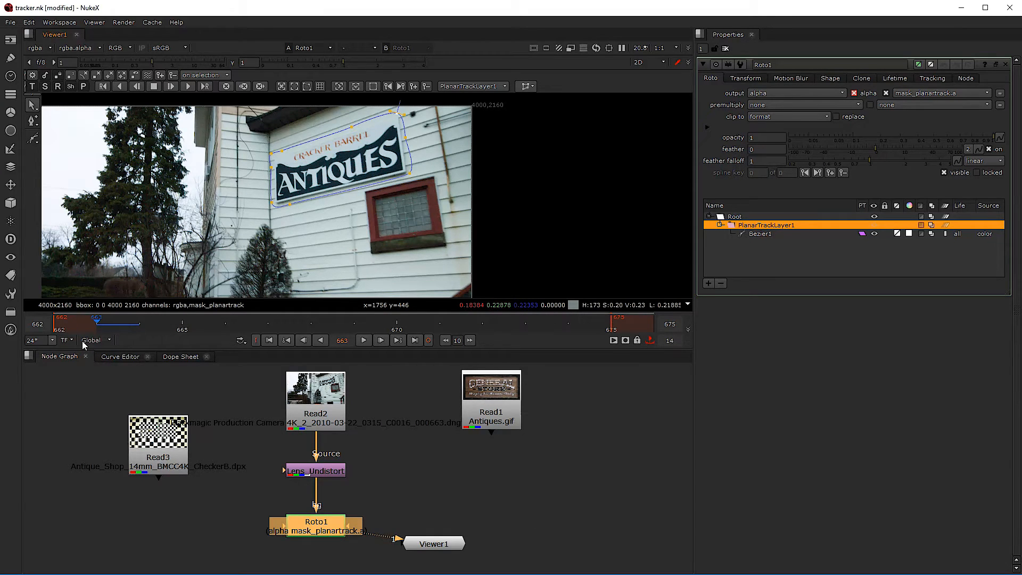
Step: Open the project settings and check the frame range against the timeline
click(414, 480)
key(s)
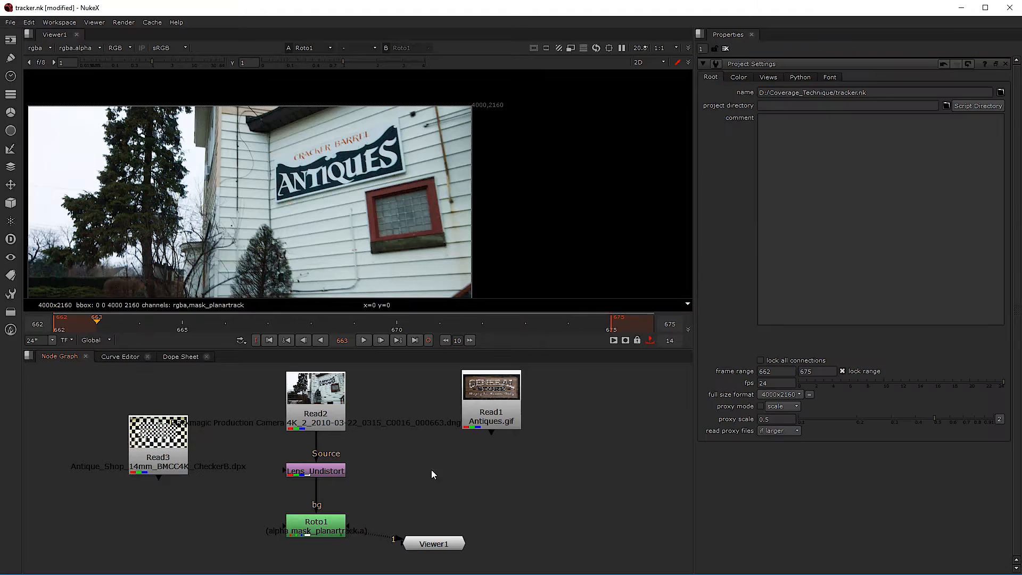
click(776, 372)
click(152, 394)
click(102, 343)
click(109, 352)
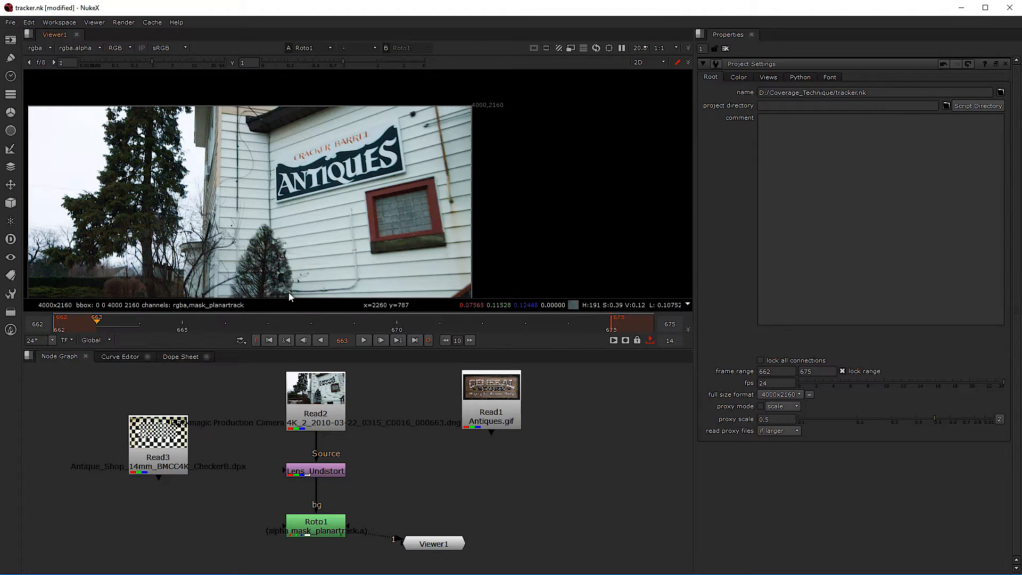
Step: Reopen the Roto1 node's settings and make PlanarTrackLayer1 the active track layer
double_click(321, 531)
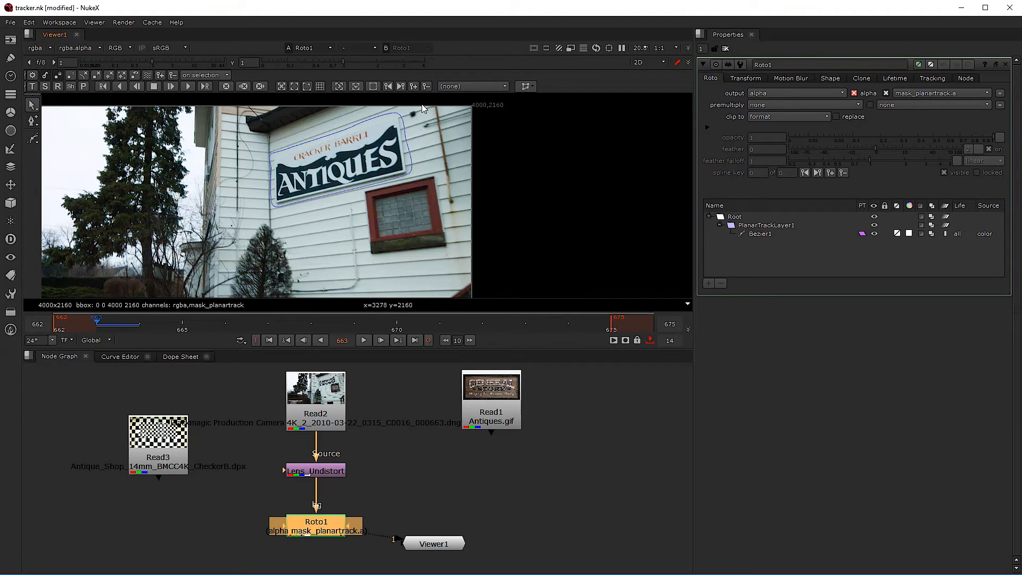
click(466, 87)
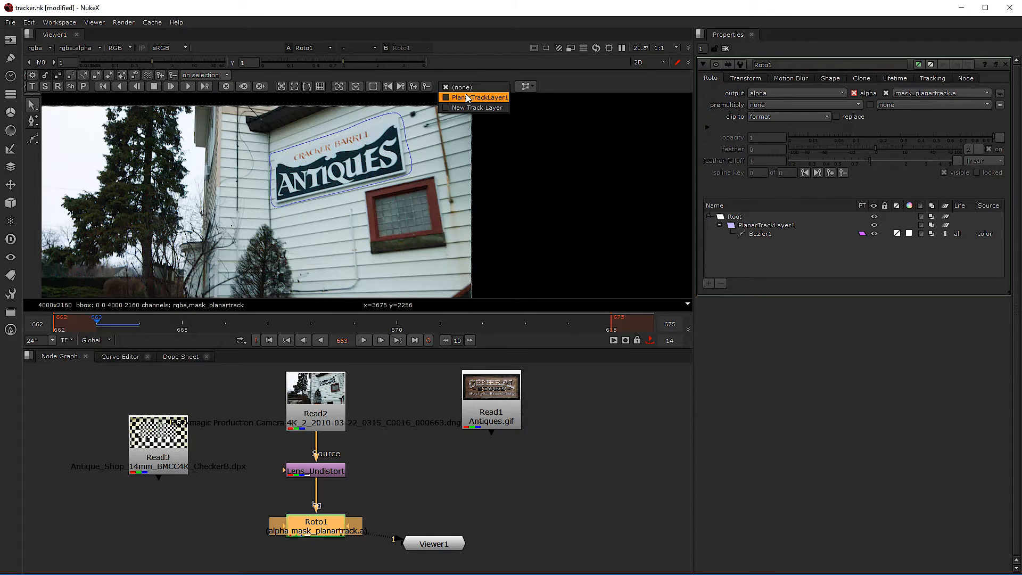
click(466, 97)
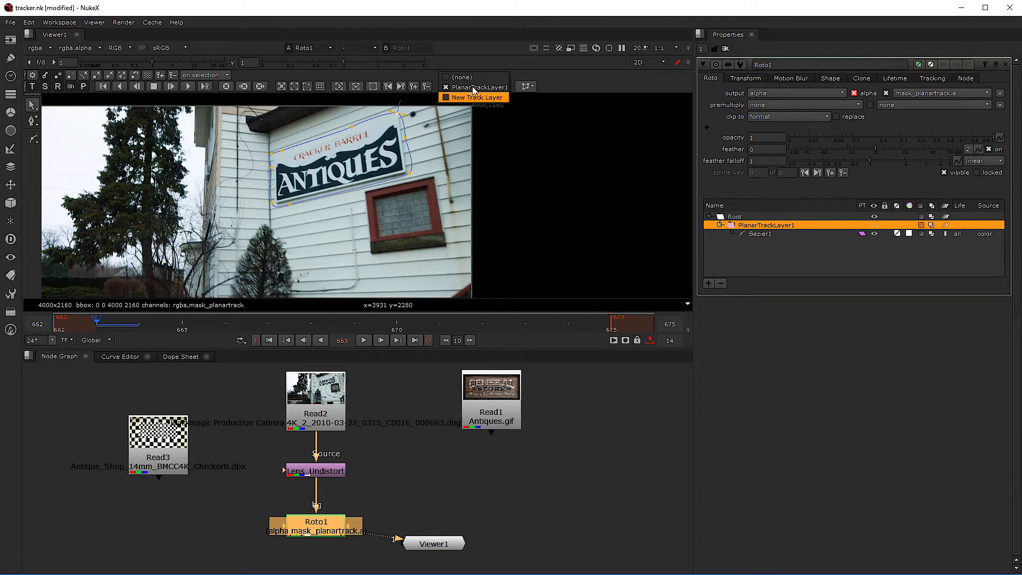
Step: Track the sign's plane forward from frame 663, moving the progress window aside and cancelling the tracking partway
click(189, 86)
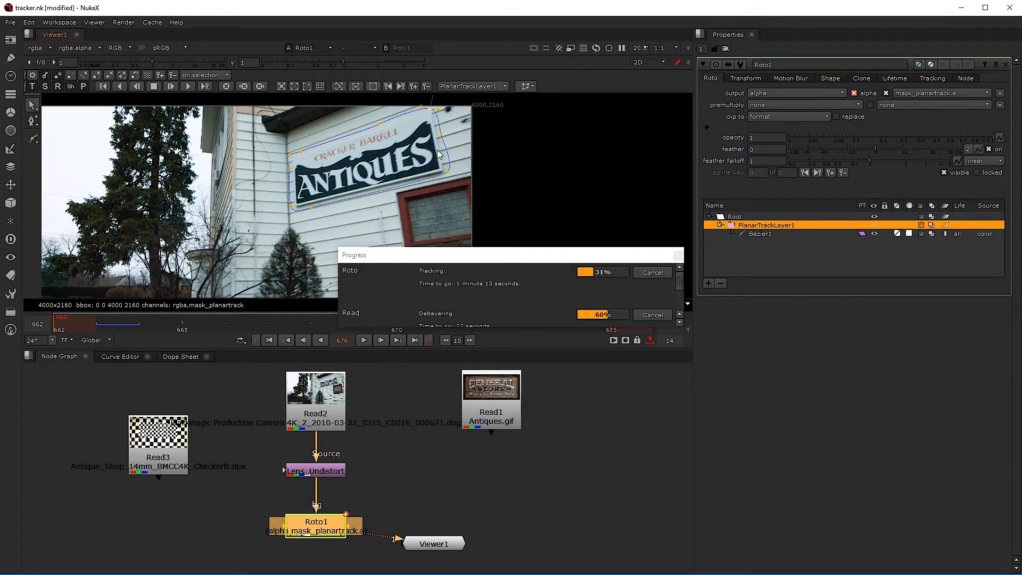
drag(479, 255, 469, 107)
click(642, 125)
Step: Scrub back through frames 672 and 668 to check how the shape follows the sign
drag(584, 325, 497, 330)
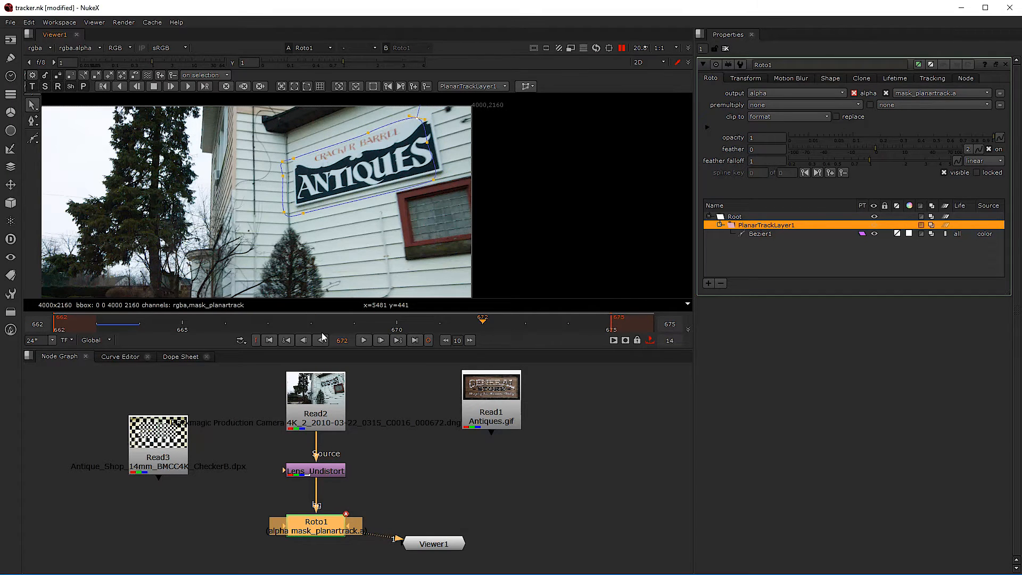
click(309, 325)
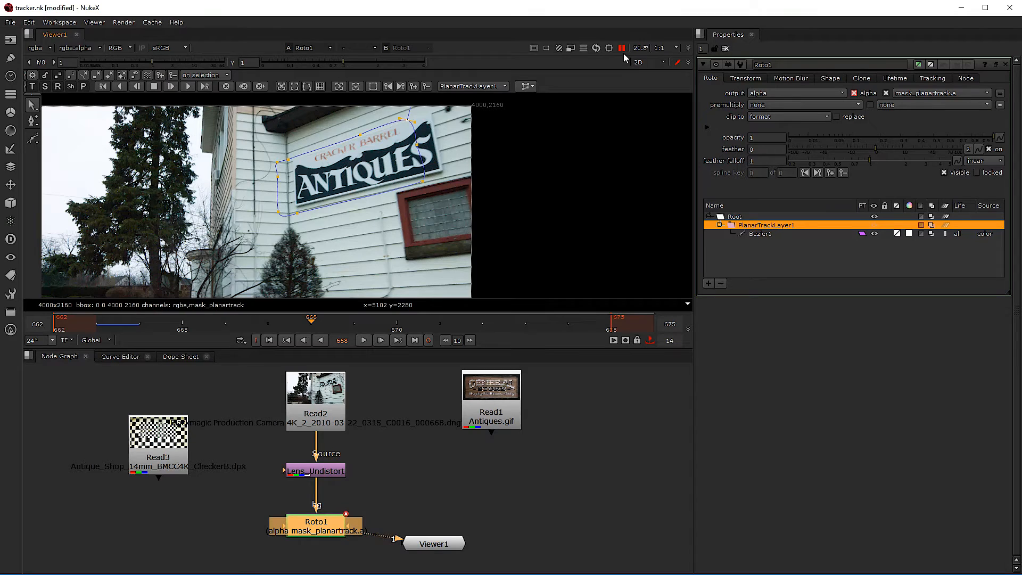
Step: Step back to frame 667 and darken the viewer's gain to check the shape outline, then restore normal exposure
key(Left)
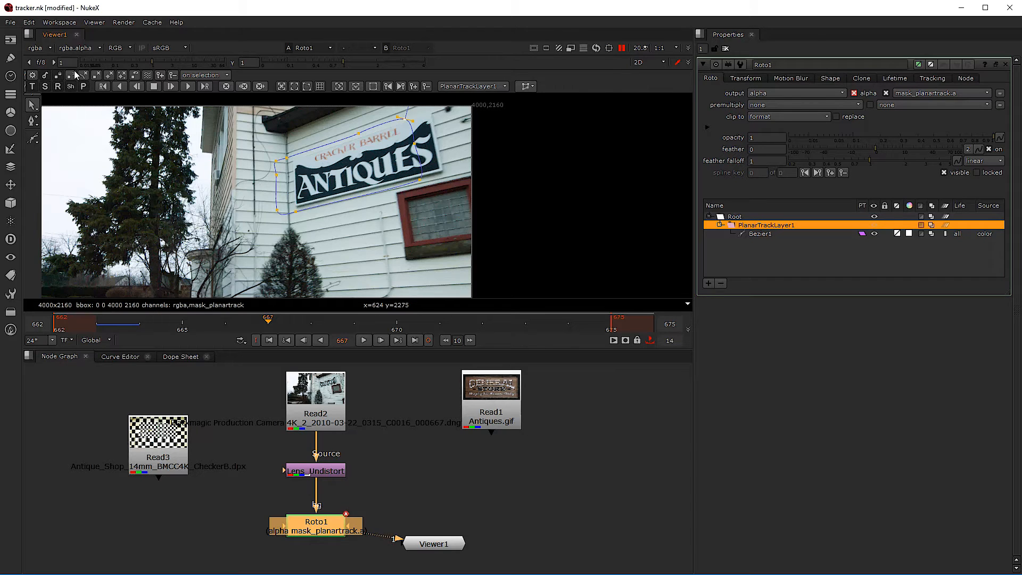
drag(104, 61, 74, 62)
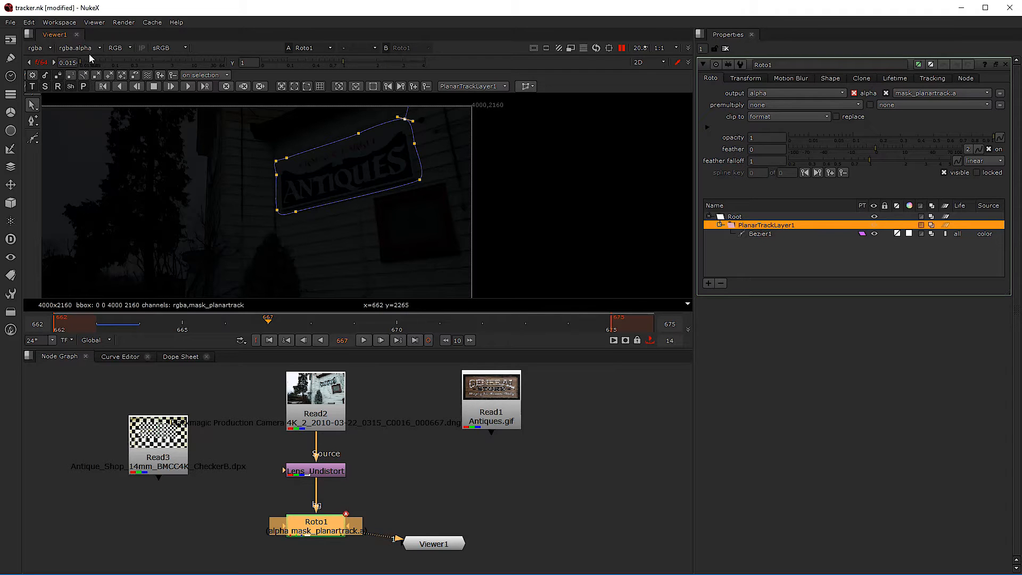
click(40, 63)
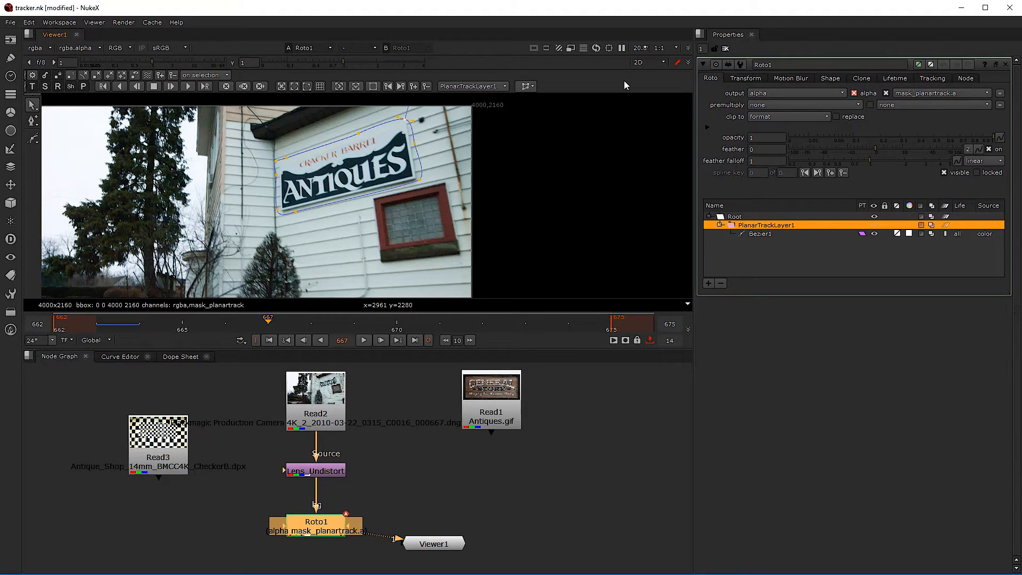
Step: Check how the shape follows the sign at frames 669 and 666, ending on frame 663
click(373, 326)
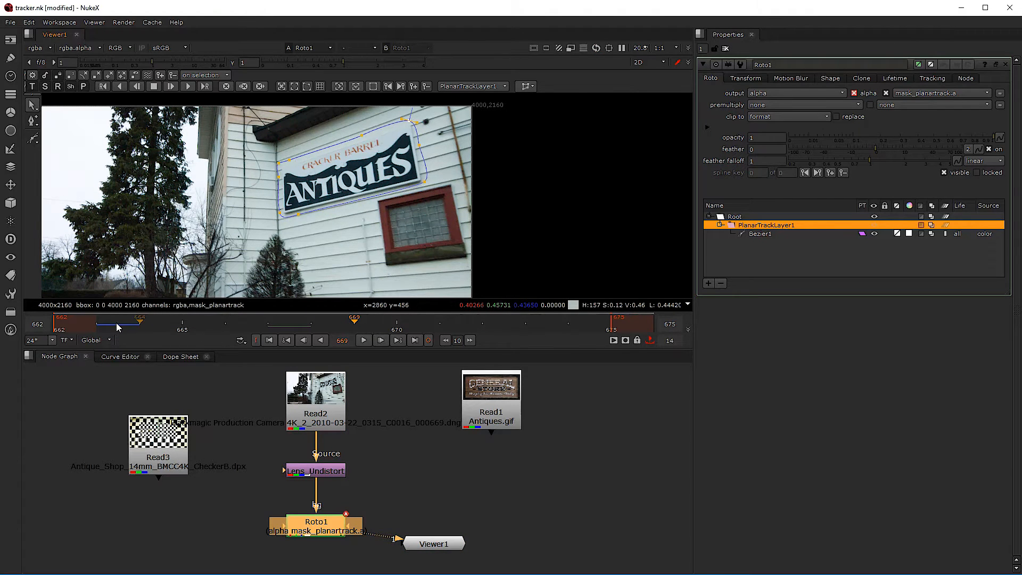
click(234, 323)
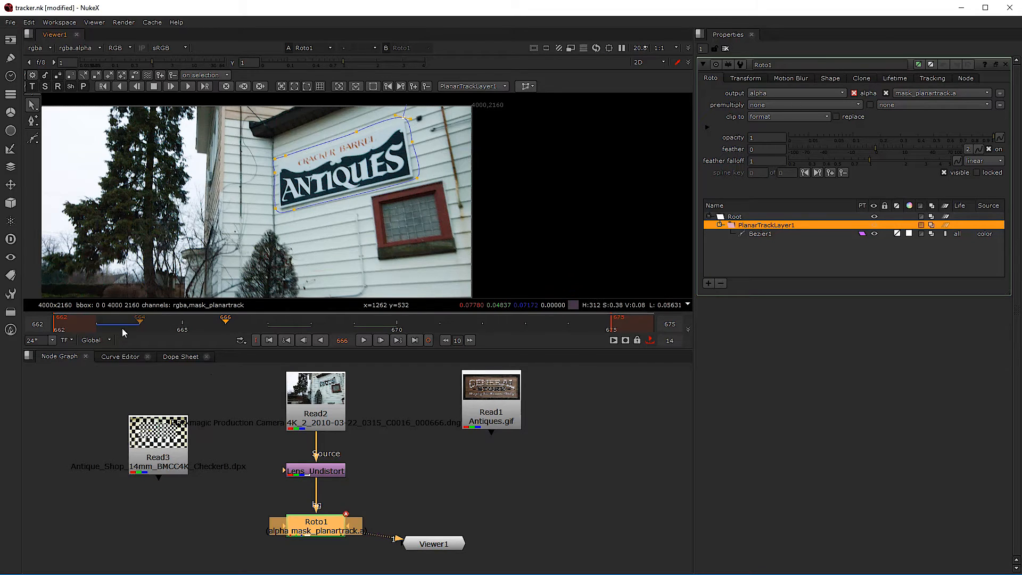
click(100, 321)
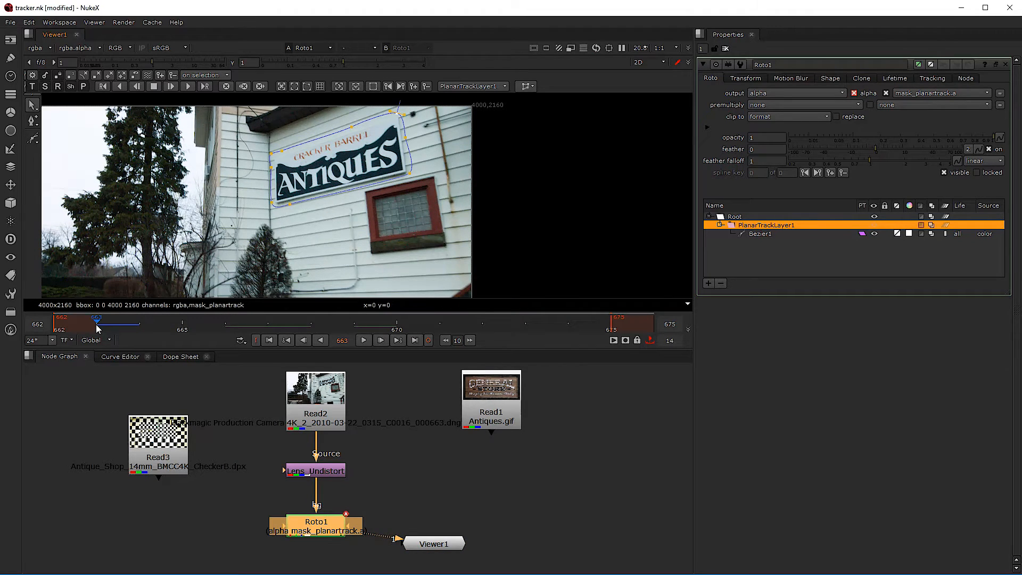
Step: Open the Dope Sheet and examine the keyframes of the Bezier1 shape around frame 663
click(180, 357)
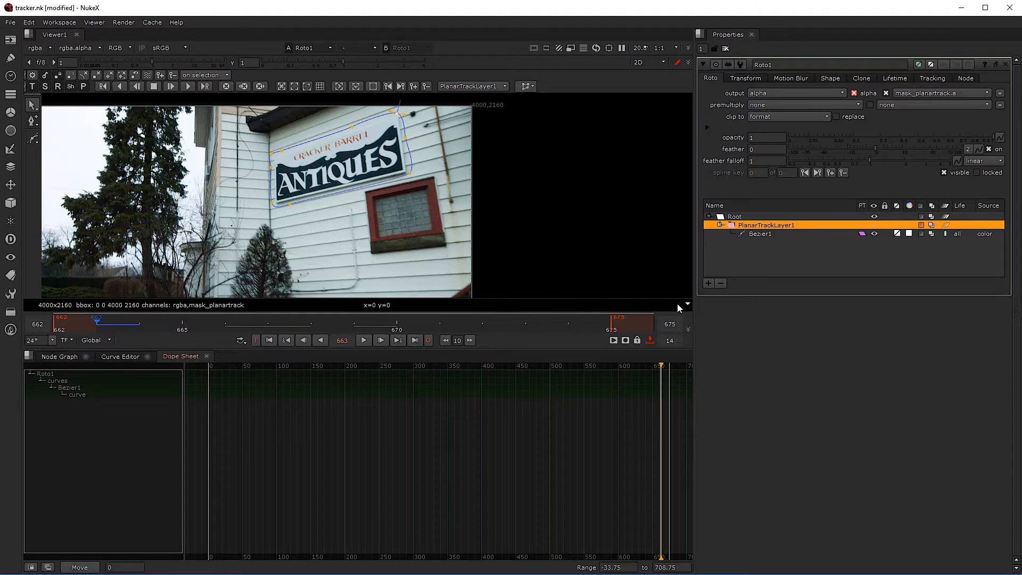
click(754, 235)
click(755, 226)
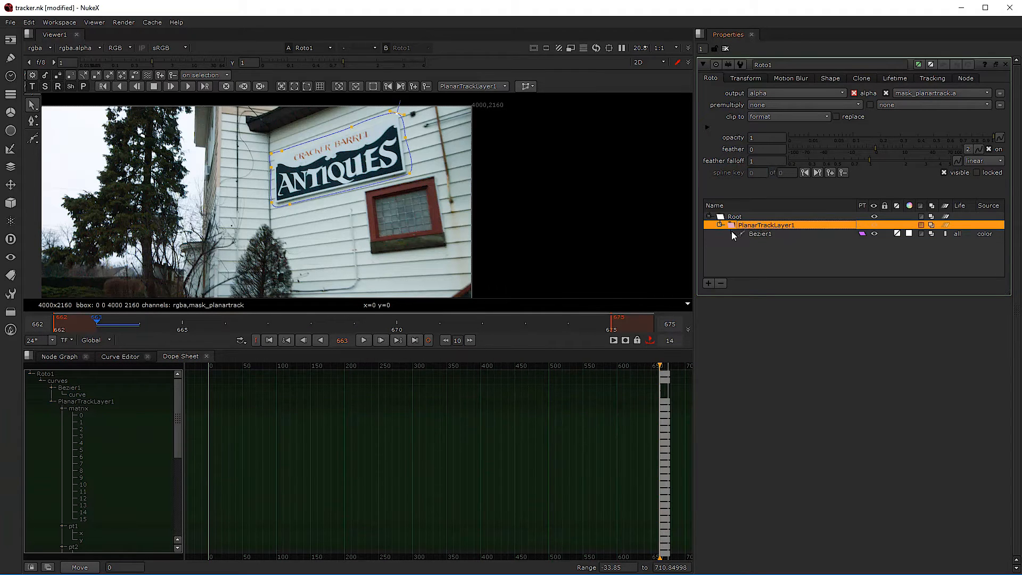
click(761, 234)
scroll(671, 383, up, 6)
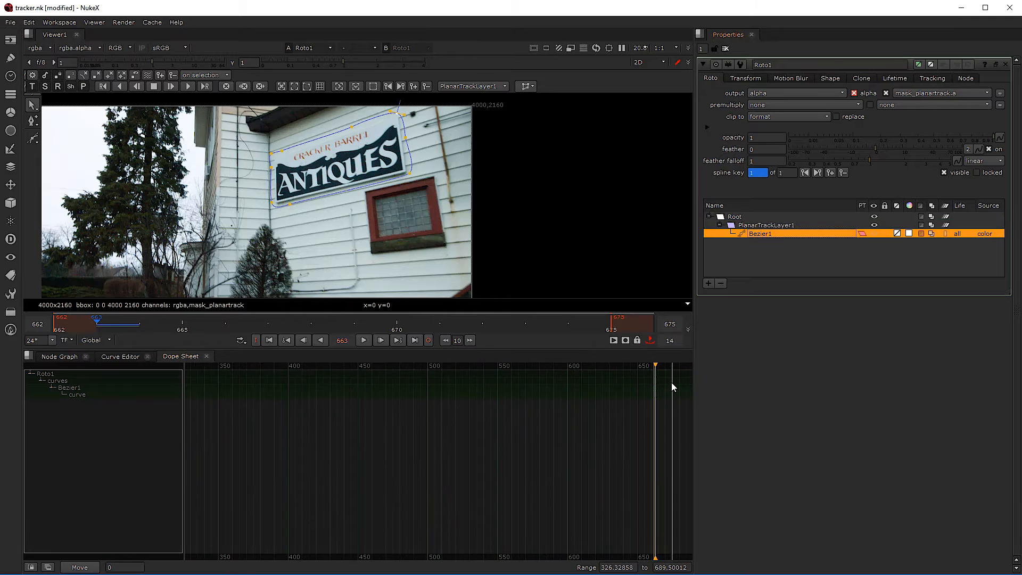
scroll(670, 381, up, 5)
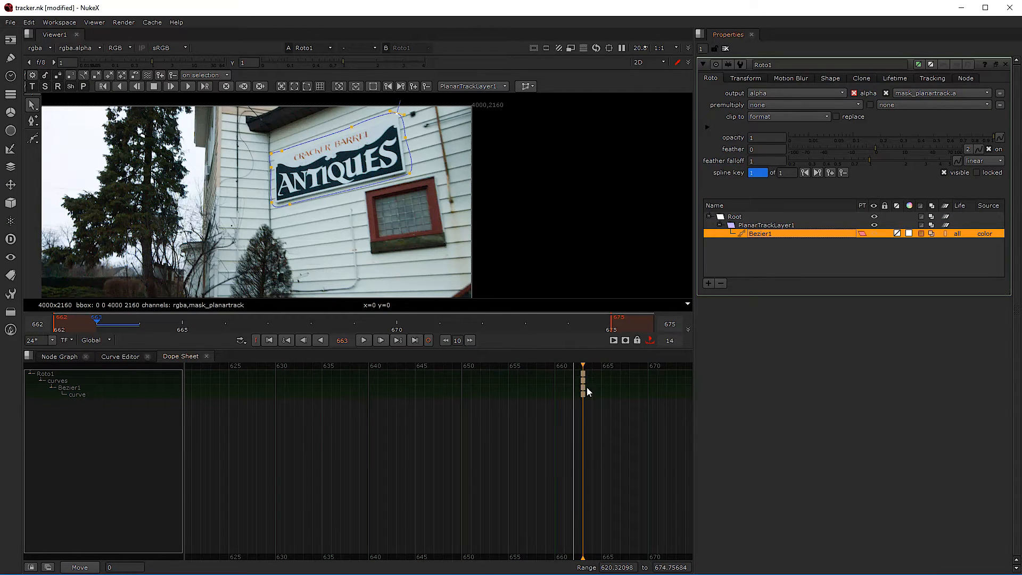
Step: Examine PlanarTrackLayer1's tracking keyframes in the Dope Sheet, comparing them with Bezier1's key at frame 663
click(774, 226)
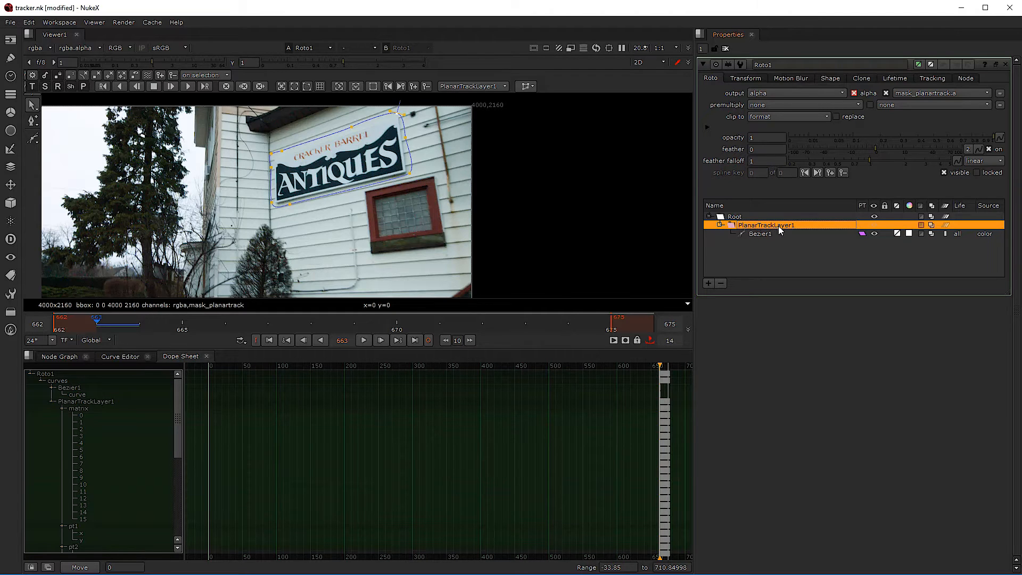
scroll(683, 394, up, 8)
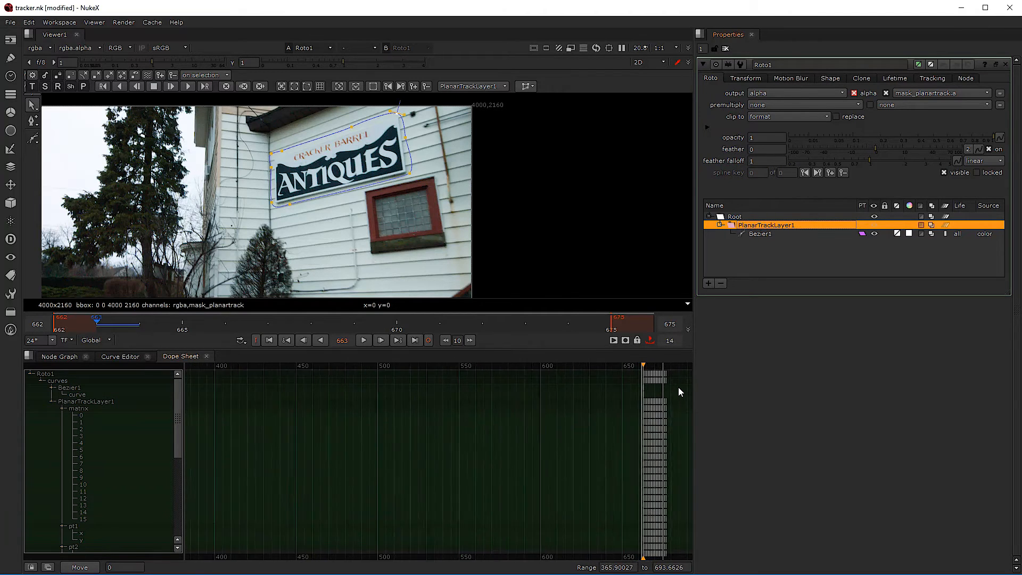
scroll(682, 381, up, 5)
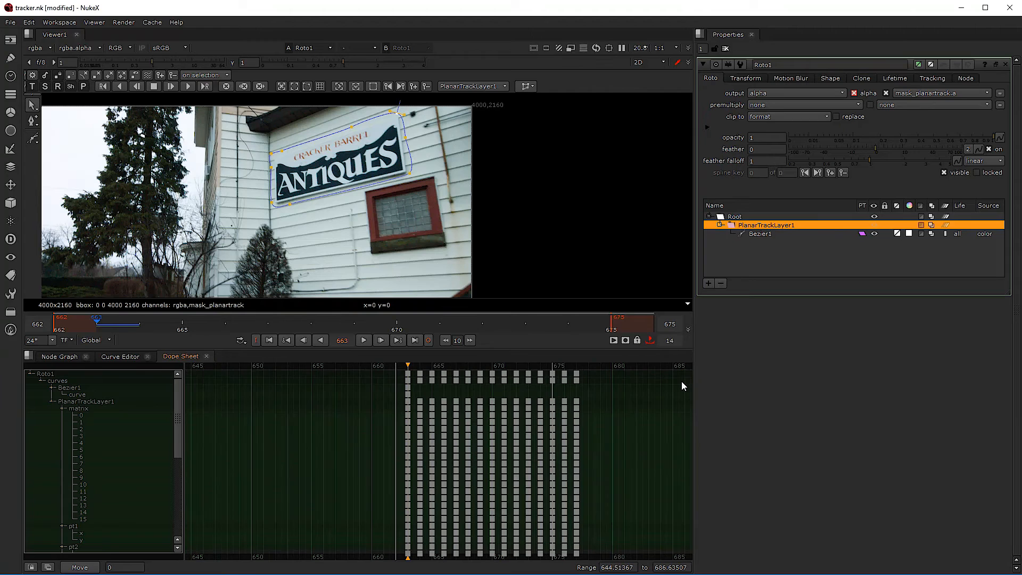
click(379, 388)
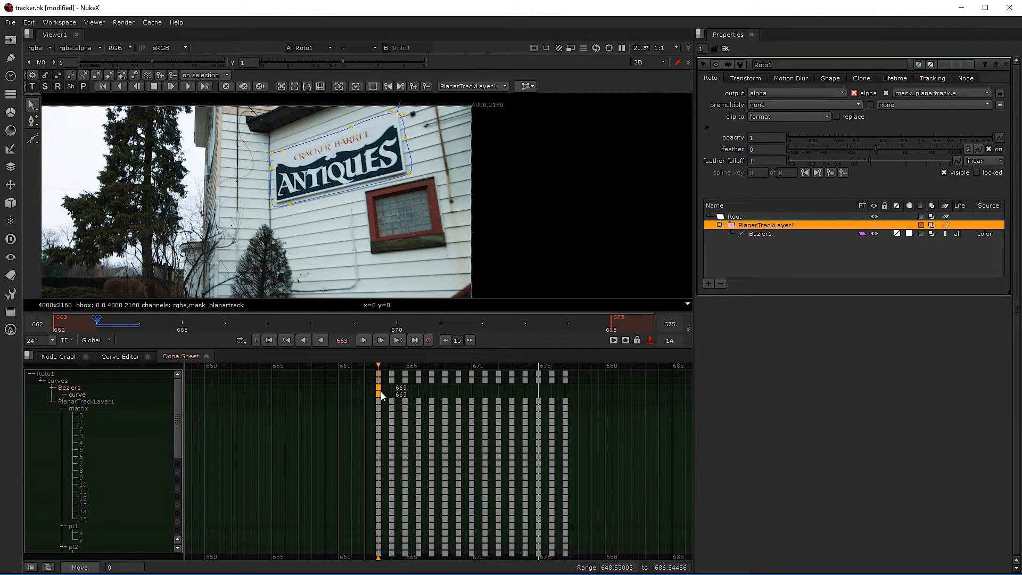
drag(582, 371, 375, 379)
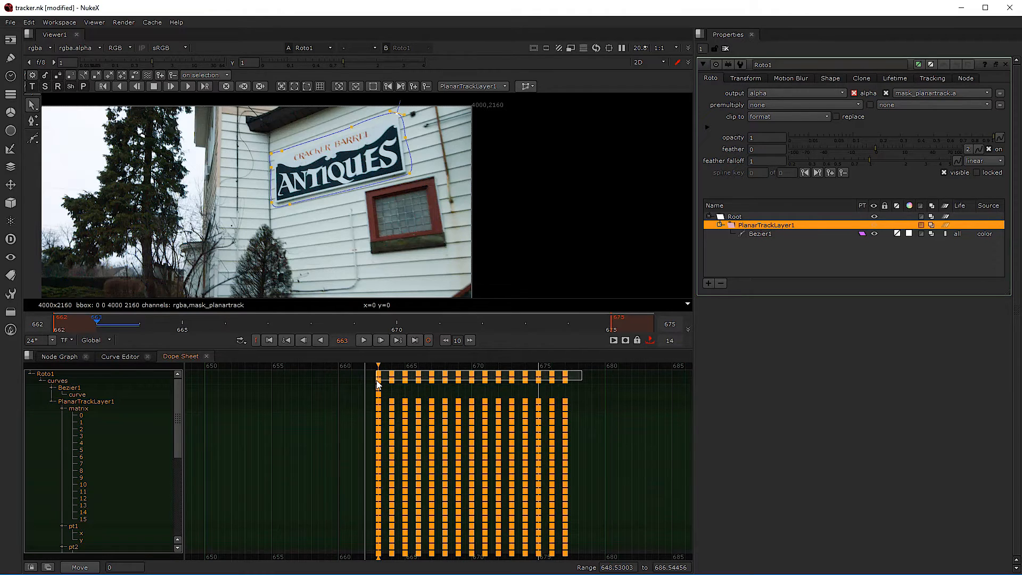
click(596, 387)
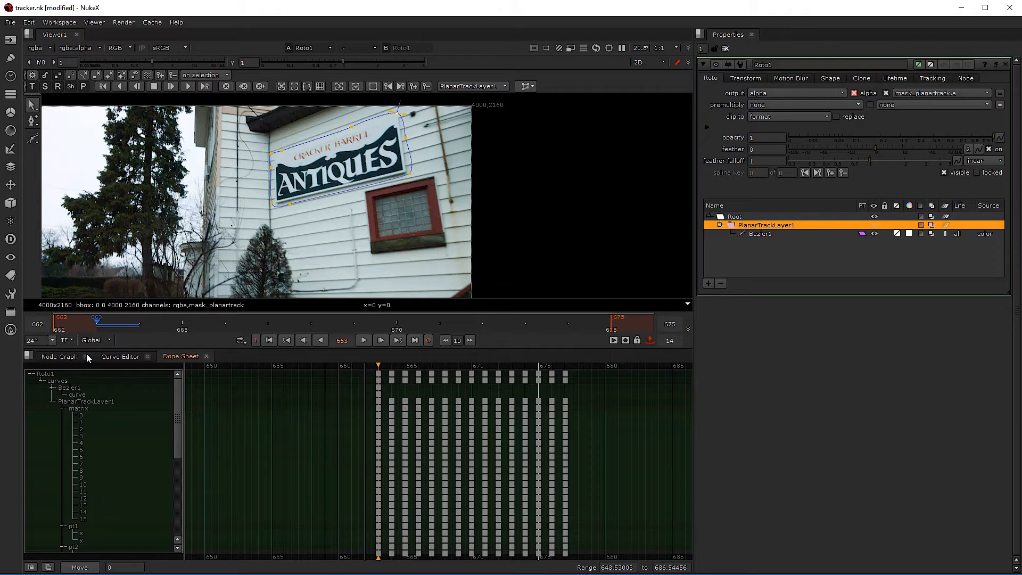
Step: Track the sign's plane backward over frame range 662-663
click(103, 86)
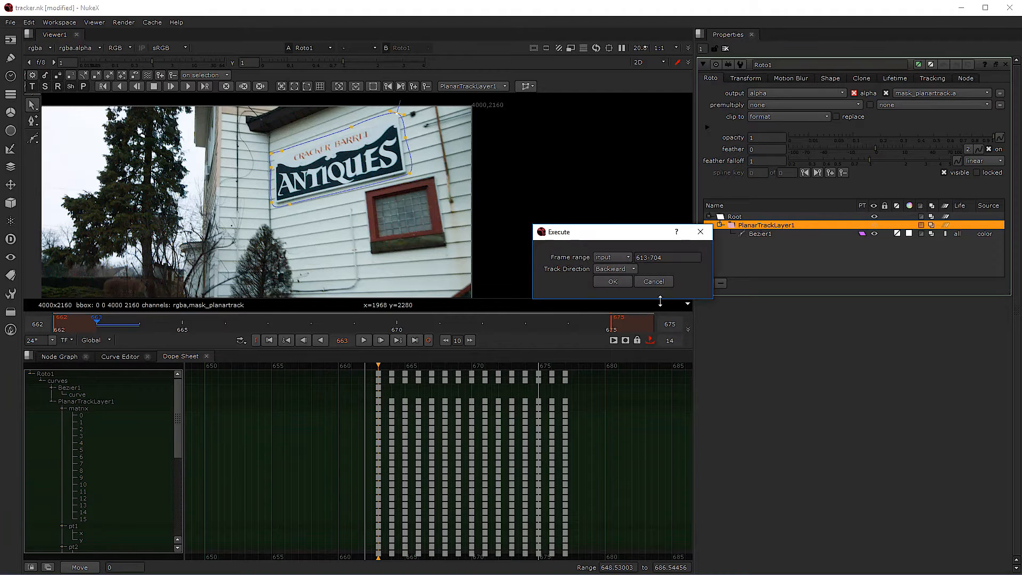
click(647, 257)
text(62-663)
key(Tab)
click(616, 281)
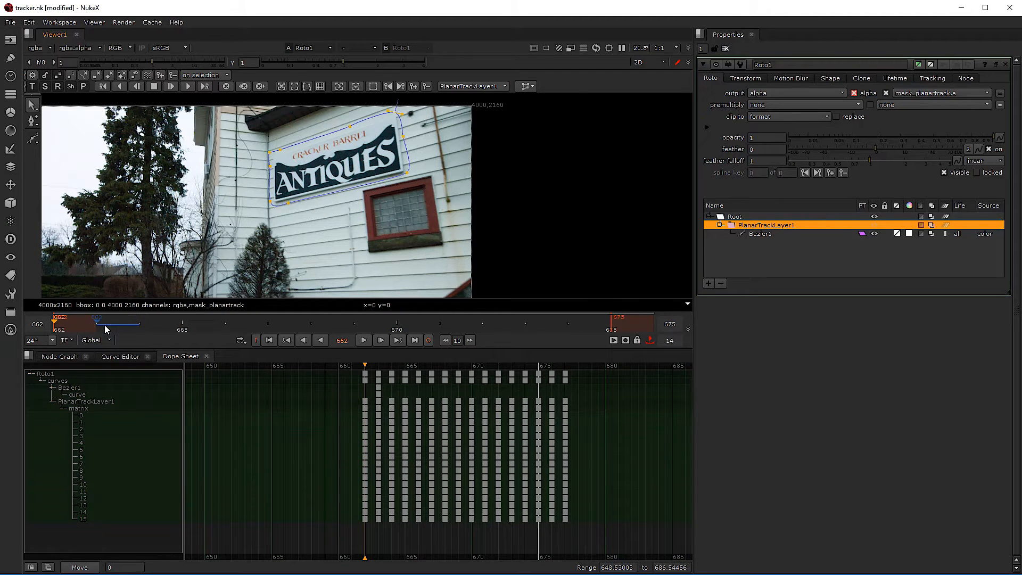
Step: At frame 672, select the points at the shape's right end and move them inward over the sign
drag(282, 329, 200, 322)
click(482, 321)
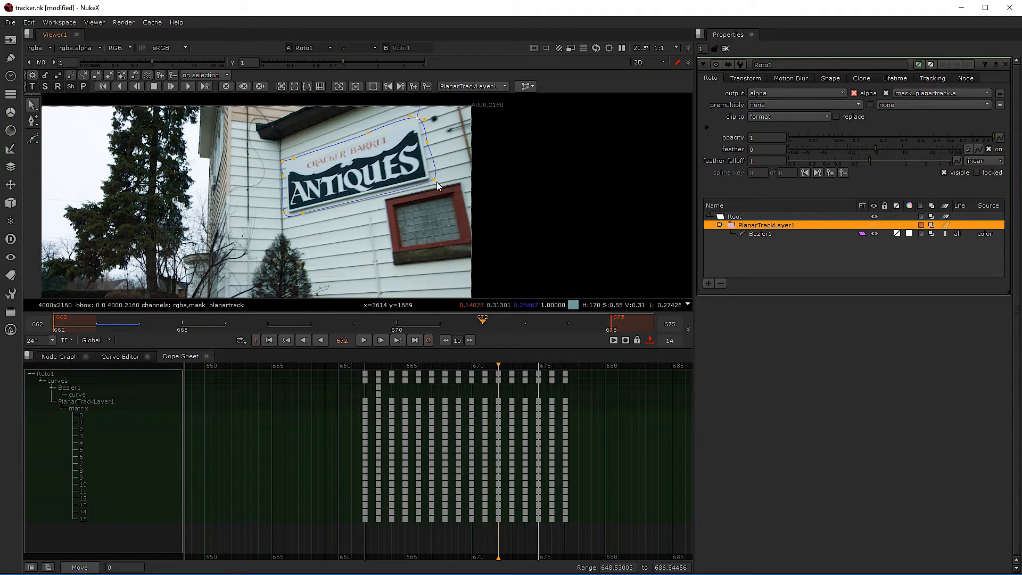
drag(468, 202, 388, 106)
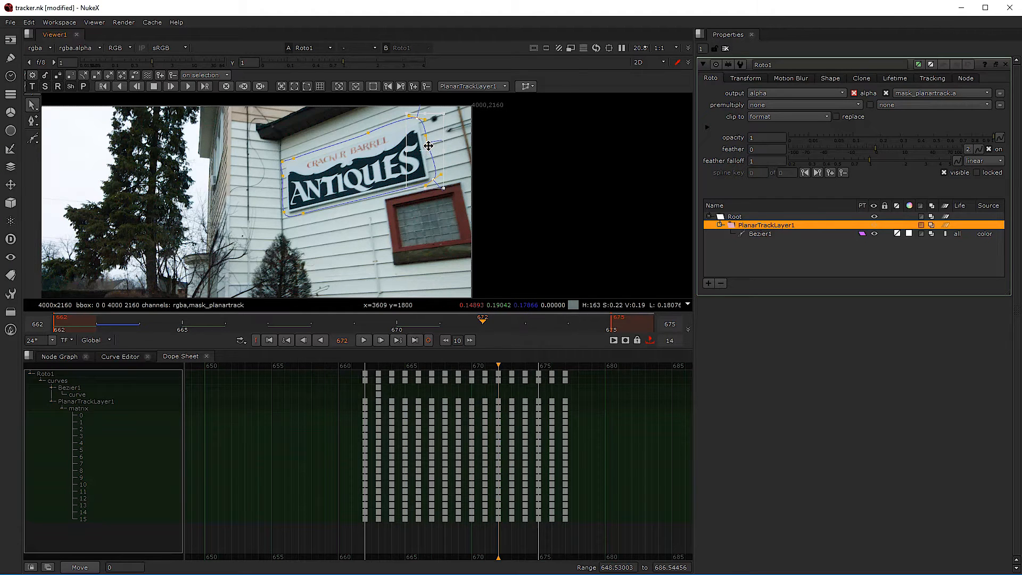
drag(428, 145, 416, 149)
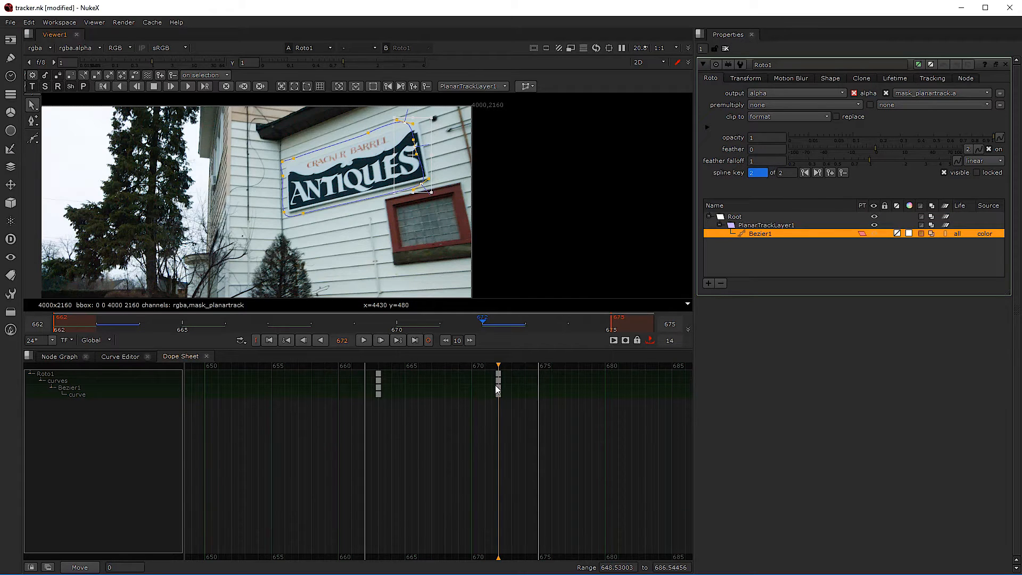
Step: Display PlanarTrackLayer1's keyframes in the Dope Sheet and compare the edited shape at frames 670, 663 and 672
click(767, 225)
scroll(681, 387, up, 10)
scroll(666, 379, up, 8)
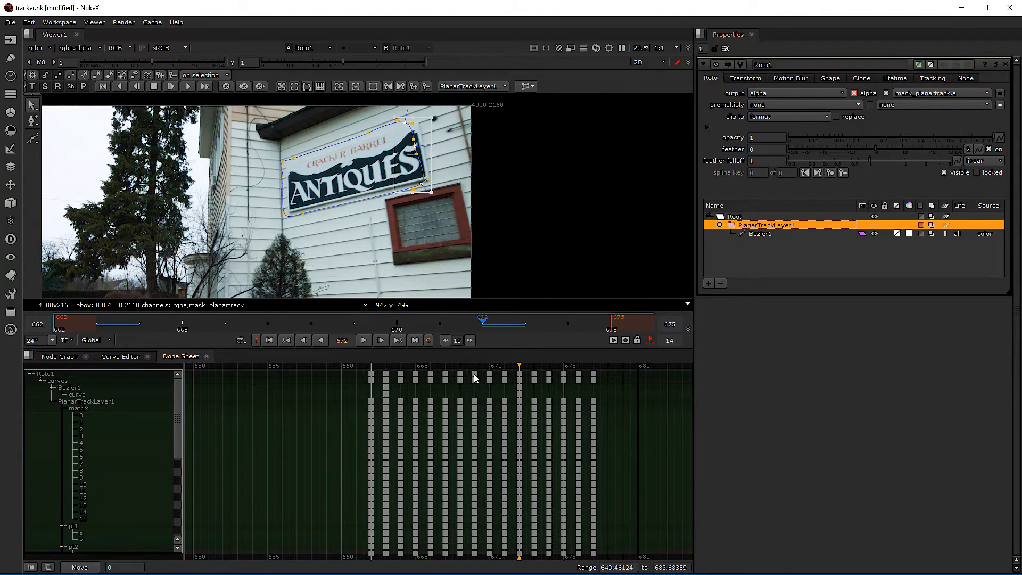
key(Left)
key(Left)
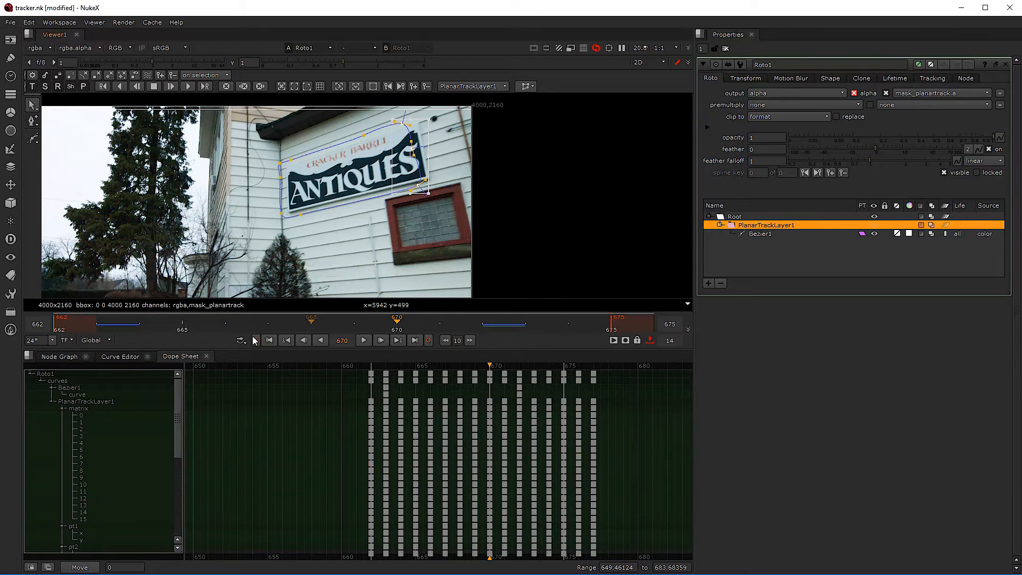
click(110, 323)
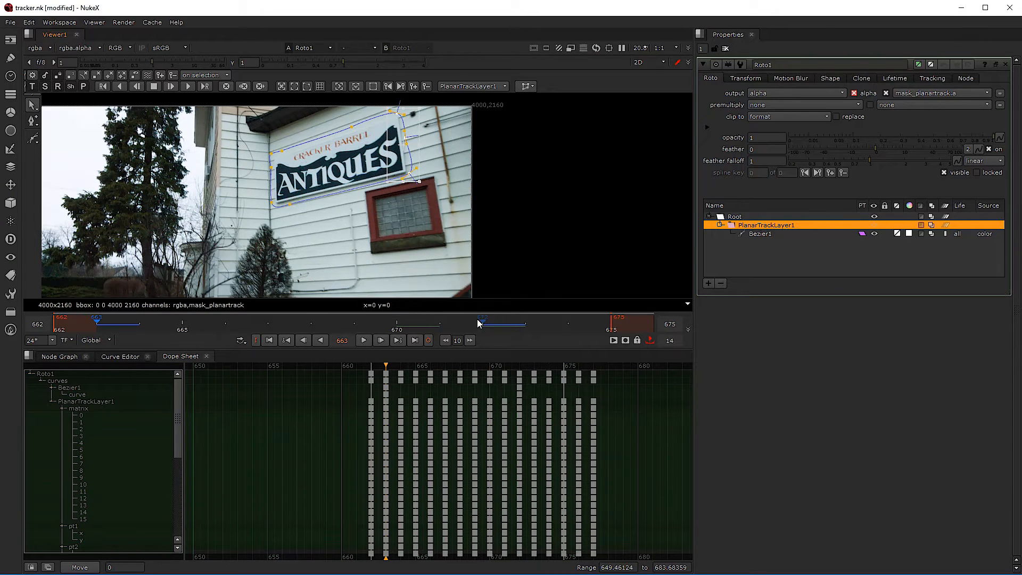
click(490, 323)
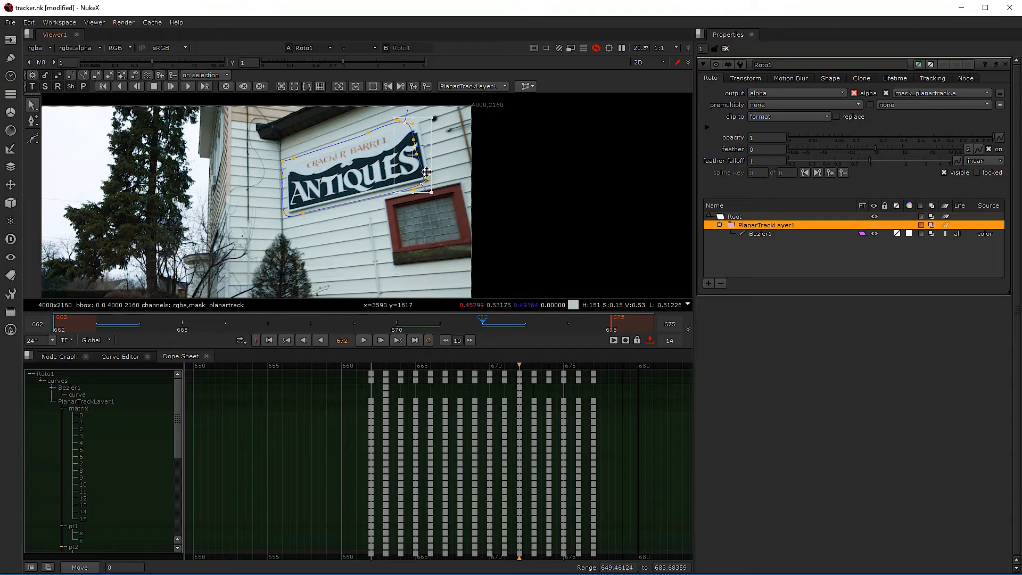
Step: Delete Bezier1's keyframe at frame 672 and check the shape on earlier frames, ending on frame 663
click(519, 389)
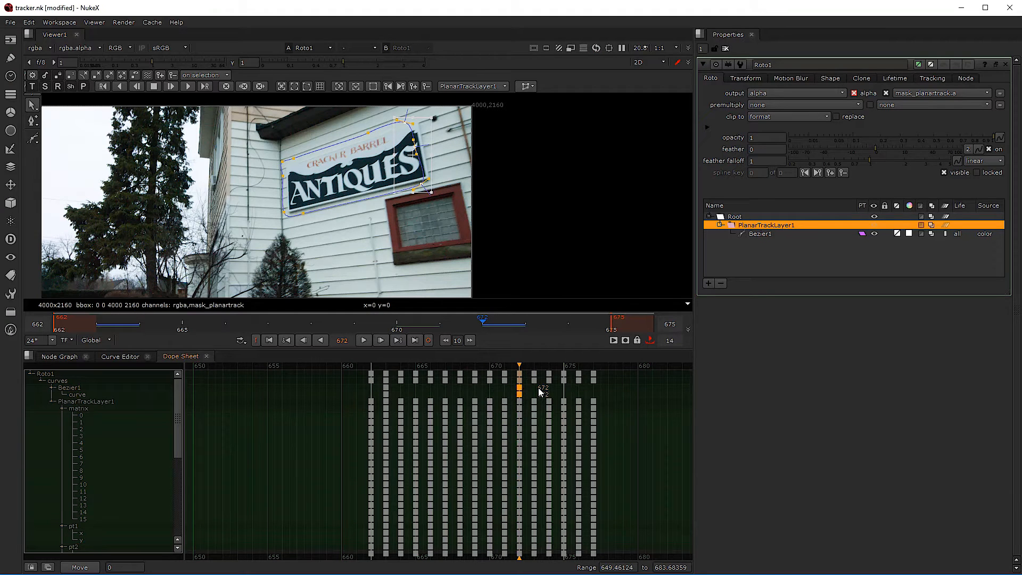
key(Delete)
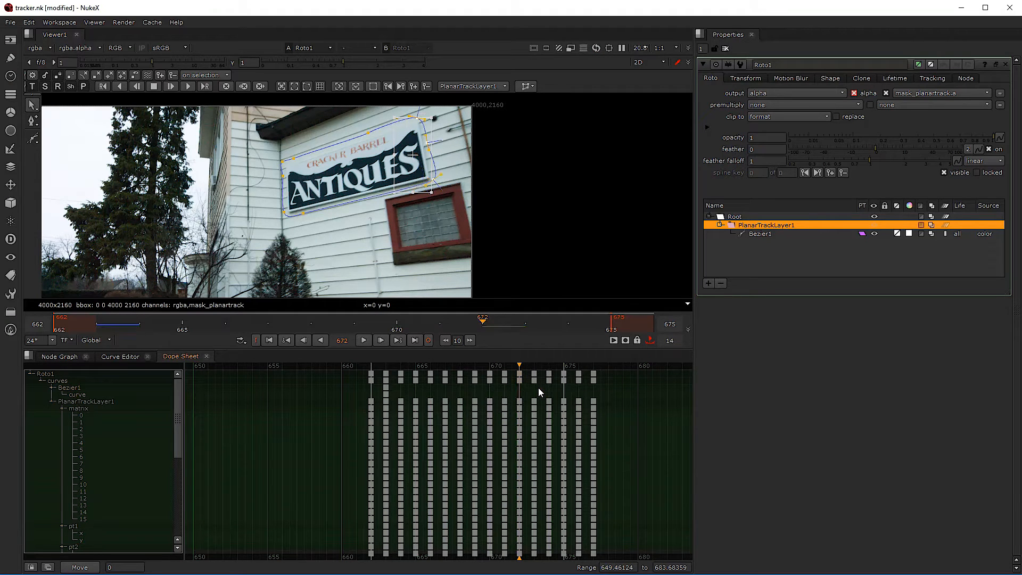
click(106, 323)
click(196, 315)
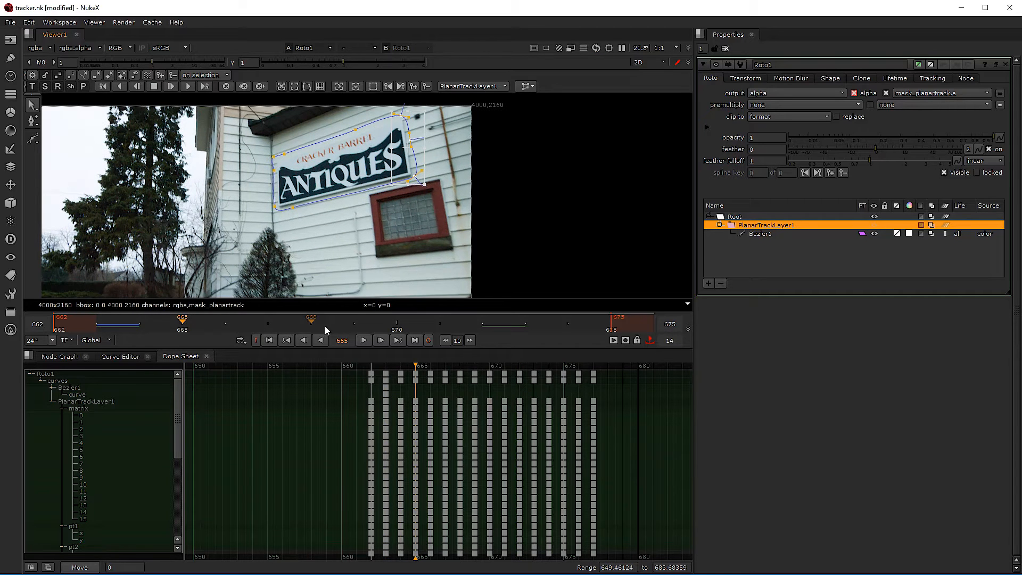
click(110, 327)
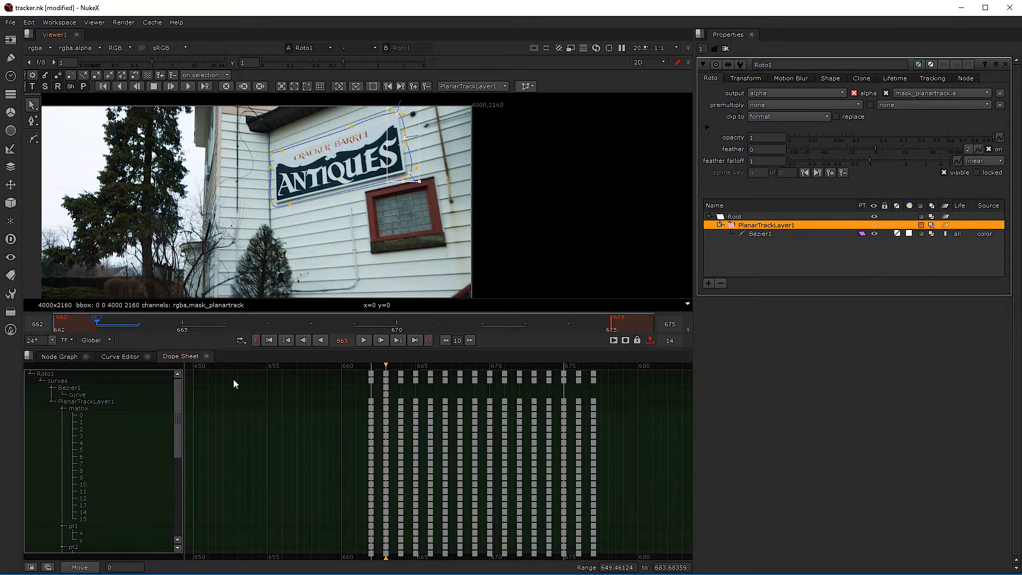
Step: Export the planar track from Roto1 as a CornerPin2D (stabilize) node with its output linked
click(59, 357)
click(895, 79)
click(932, 78)
click(859, 105)
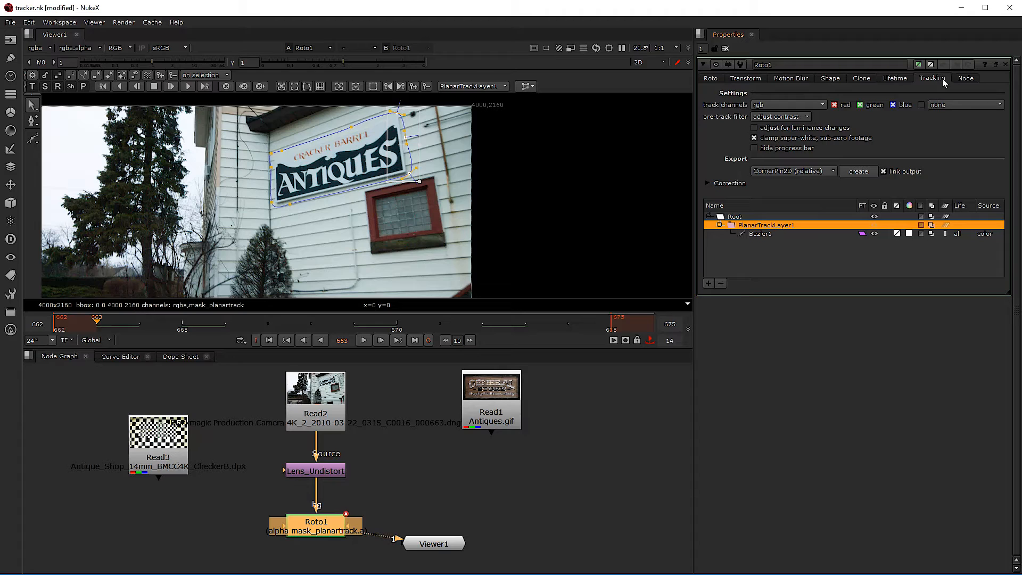
click(781, 173)
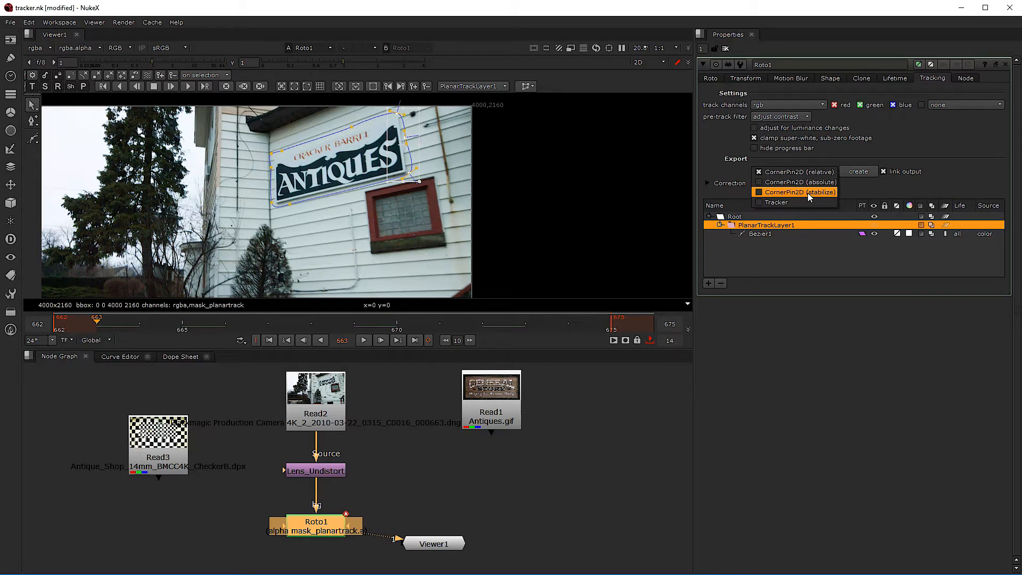
click(807, 192)
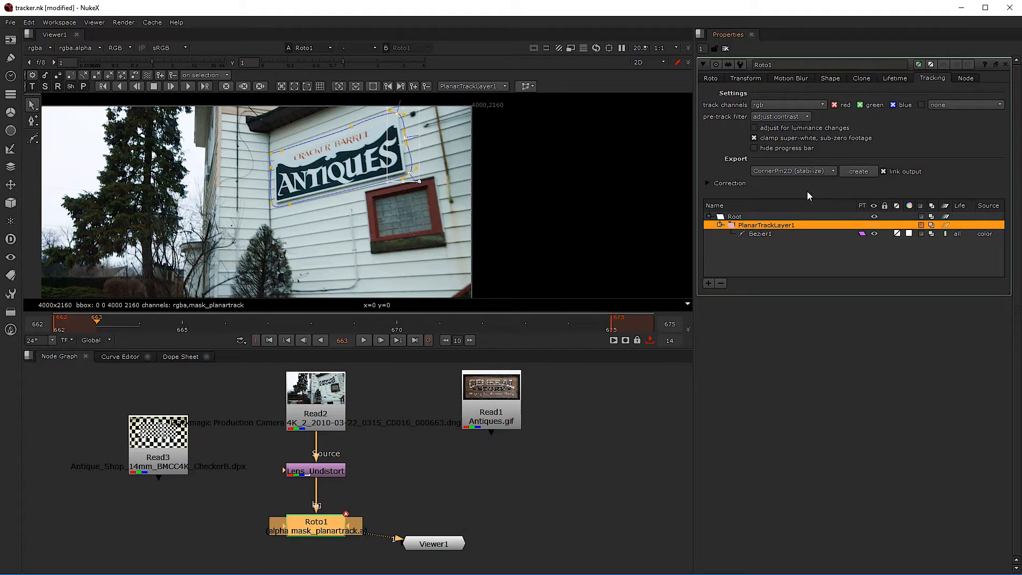
click(858, 171)
Step: Place the CornerPin2D1 stabilize node to the left of Roto1 and move Read3 up out of the way
scroll(372, 463, down, 3)
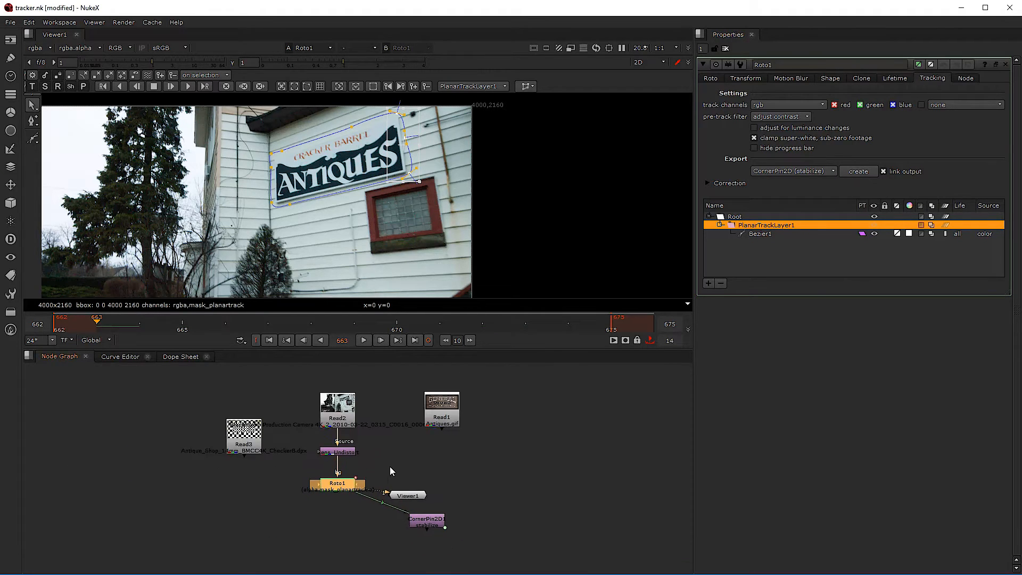
scroll(426, 506, up, 3)
drag(438, 516, 176, 484)
middle_drag(176, 484, 203, 545)
drag(203, 544, 204, 521)
drag(165, 426, 106, 395)
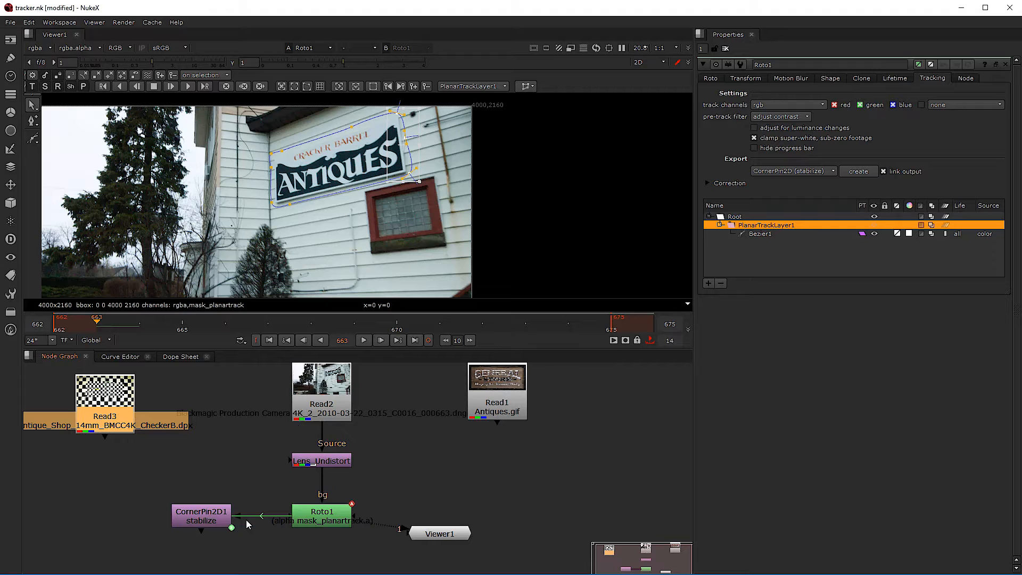
Step: Connect CornerPin2D1's input to the Lens_Undistort node and show the stabilized result in the viewer
drag(192, 488, 316, 461)
drag(196, 524, 191, 527)
key(1)
scroll(275, 255, down, 3)
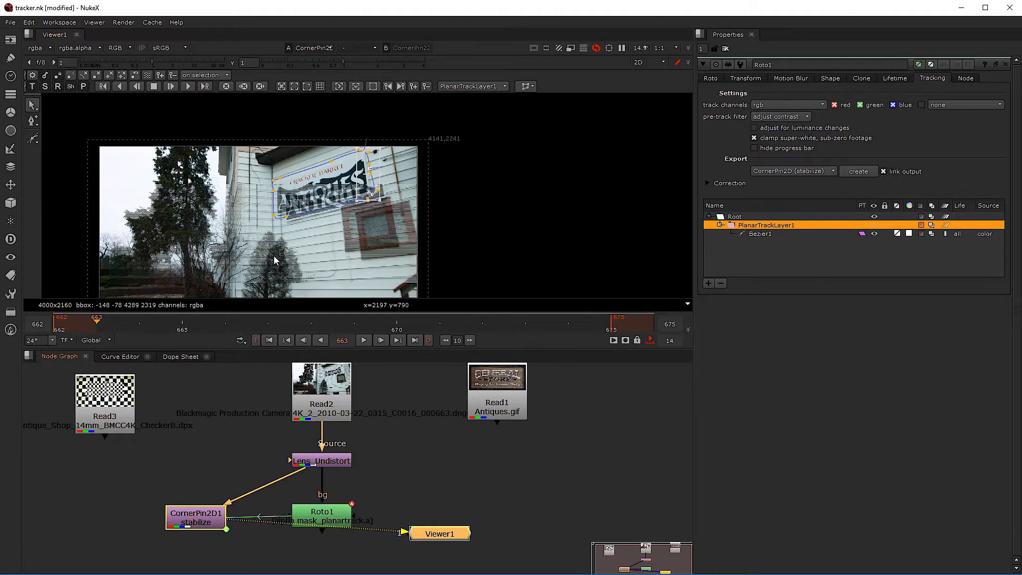
Step: Toggle the viewer overlays off and back on to inspect the stabilized sign with and without the roto shape
key(o)
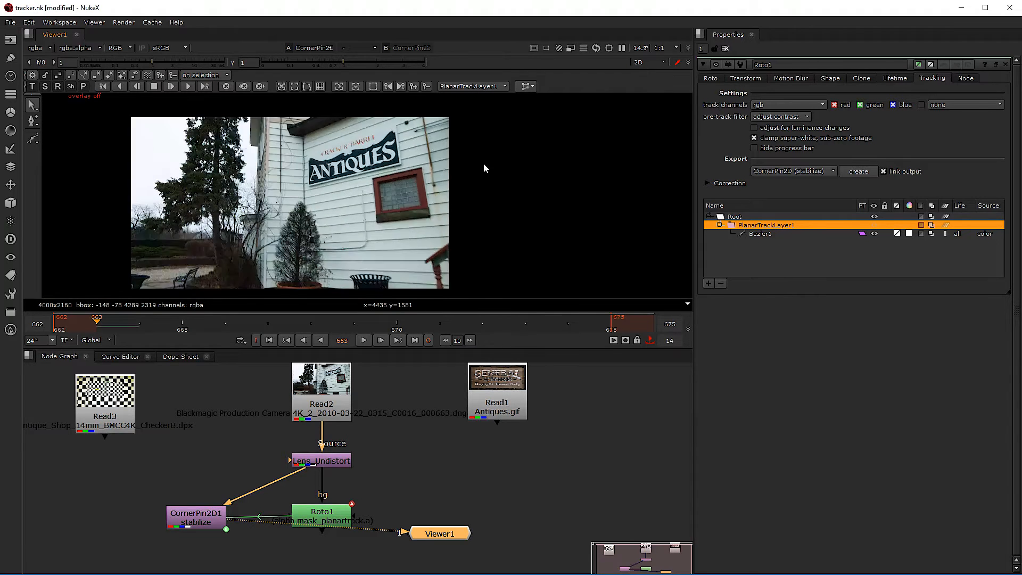
scroll(483, 164, down, 3)
key(o)
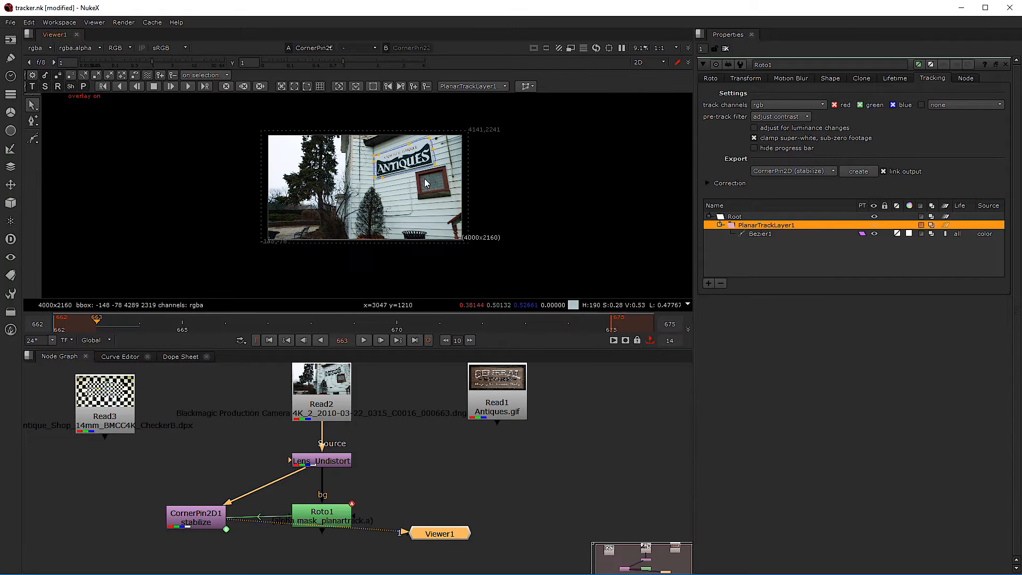
scroll(461, 135, up, 4)
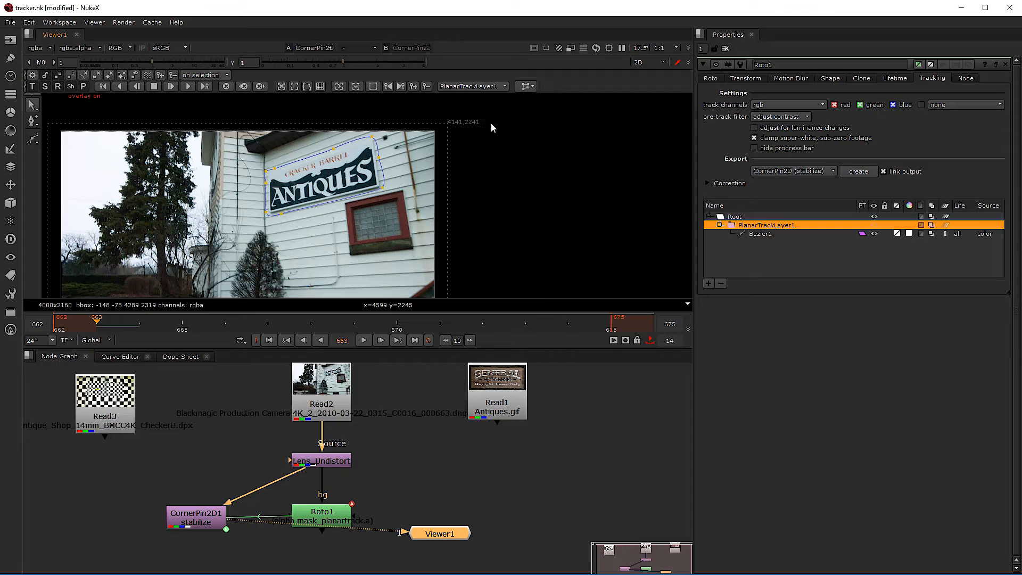
Step: Set the viewer's downscale ratio to 1:2 and widen the viewer pane slightly
click(660, 48)
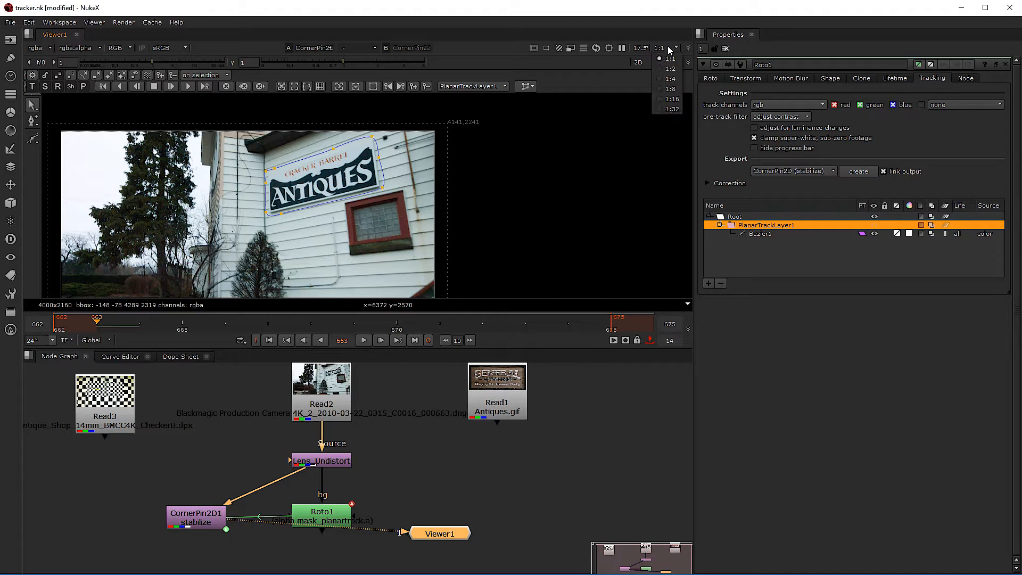
click(670, 69)
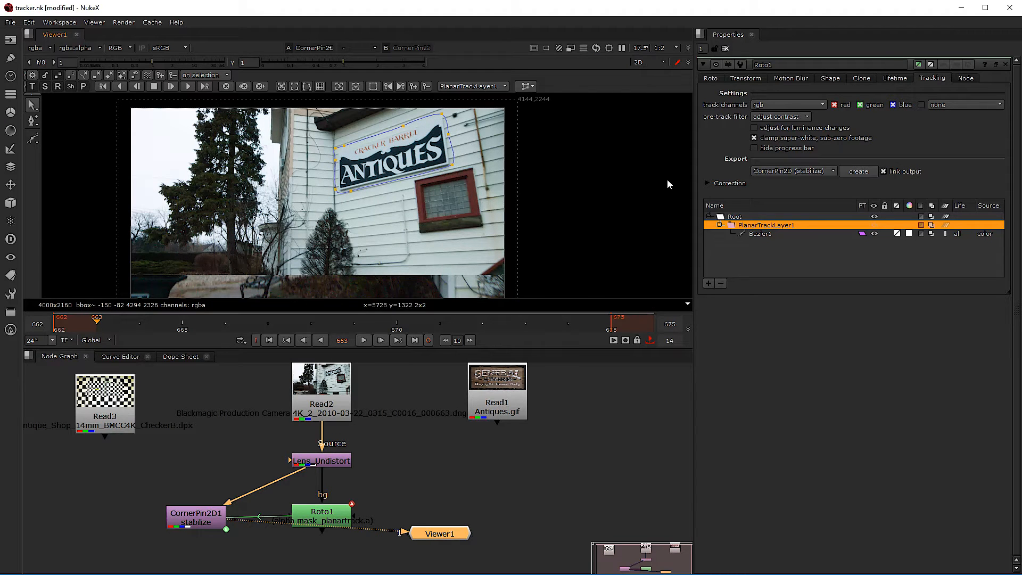
drag(692, 152, 731, 152)
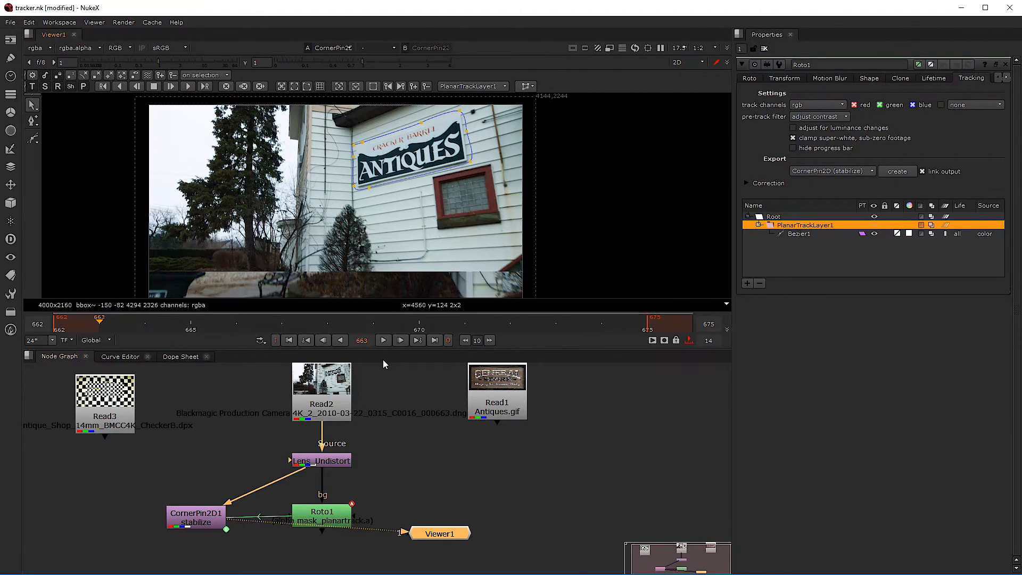
Step: Play back the stabilized shot, stop it, and delete the CornerPin2D1 stabilize node from the node graph
click(386, 342)
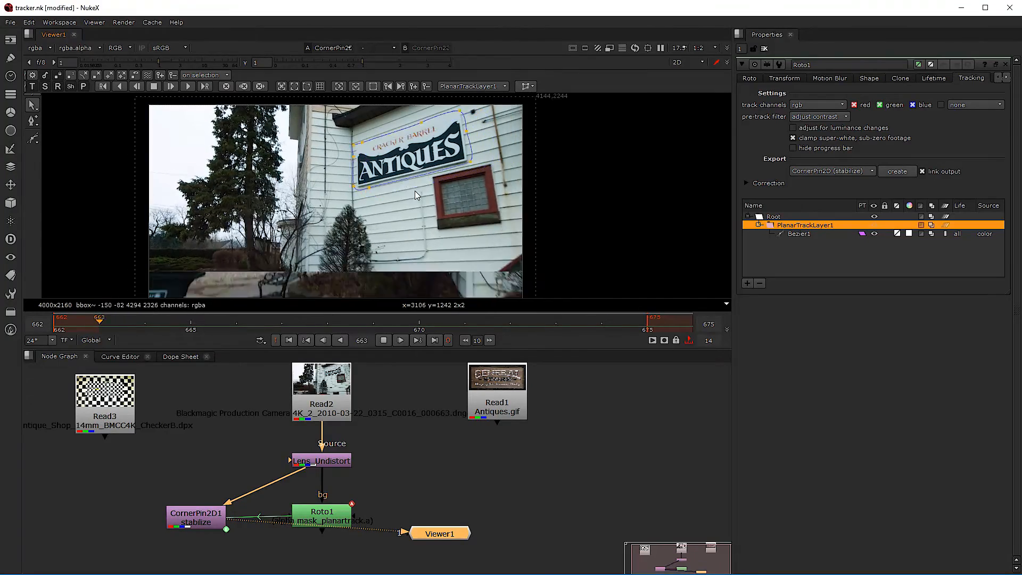
click(383, 340)
drag(190, 514, 191, 516)
key(Delete)
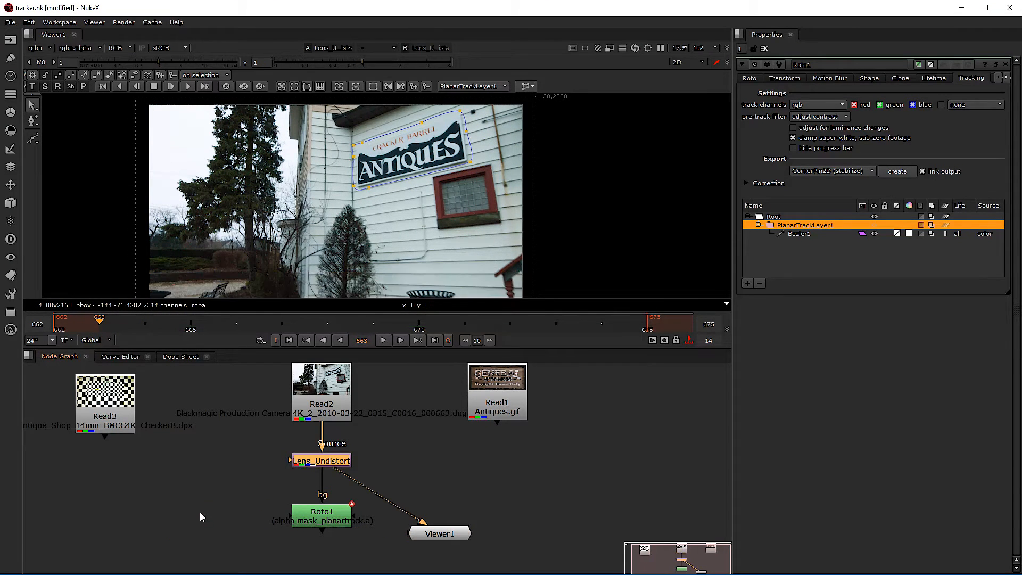
click(319, 514)
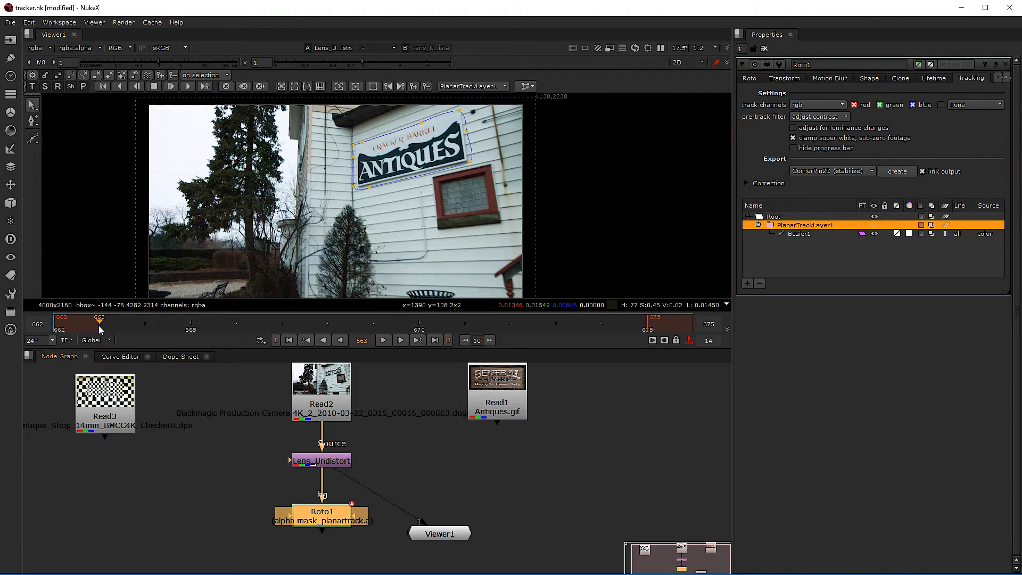
Step: Move the Read1 node with Antiques.gif down, closer to the Roto1 branch
drag(494, 397, 471, 435)
scroll(470, 433, down, 2)
scroll(471, 434, up, 3)
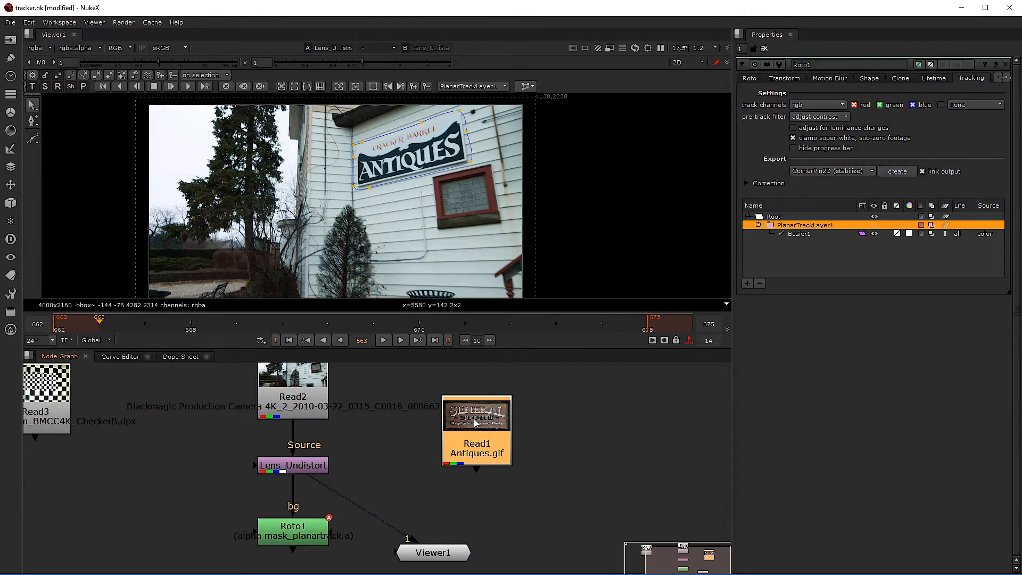
drag(475, 422, 485, 433)
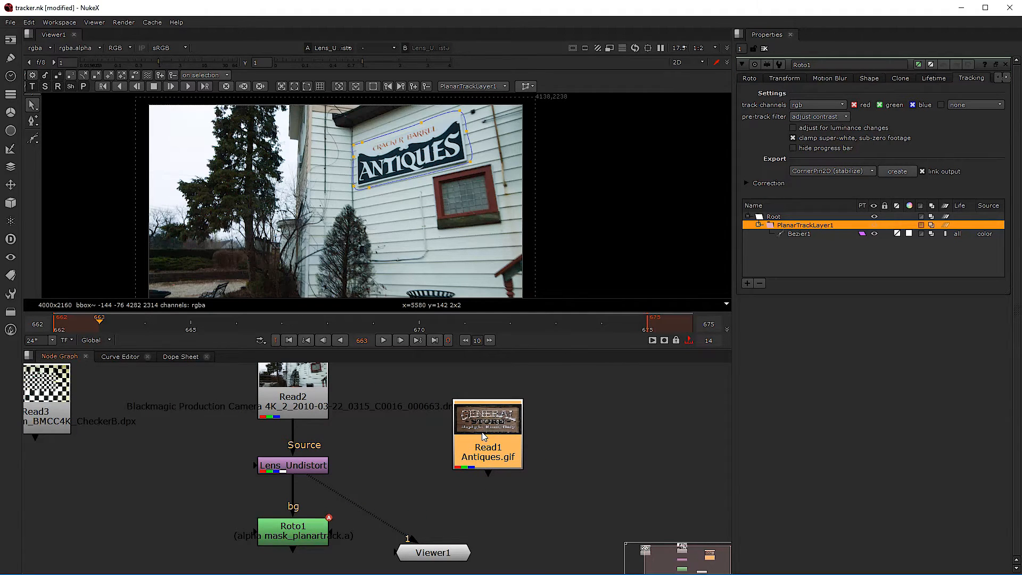
Step: Show Roto1 in the viewer with the node selected, and return from frame 672 to the planar track's reference frame
click(301, 531)
key(1)
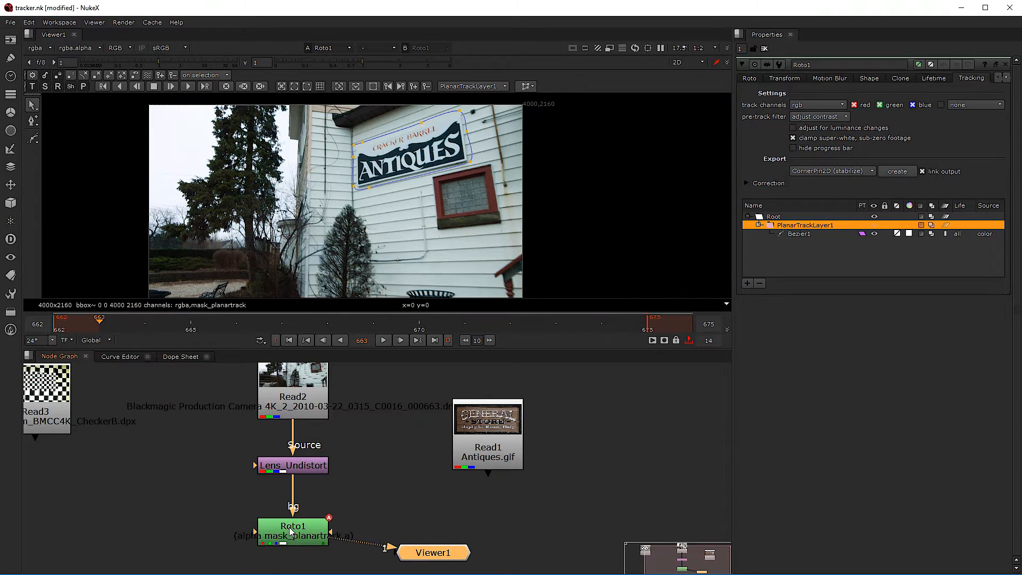
click(314, 533)
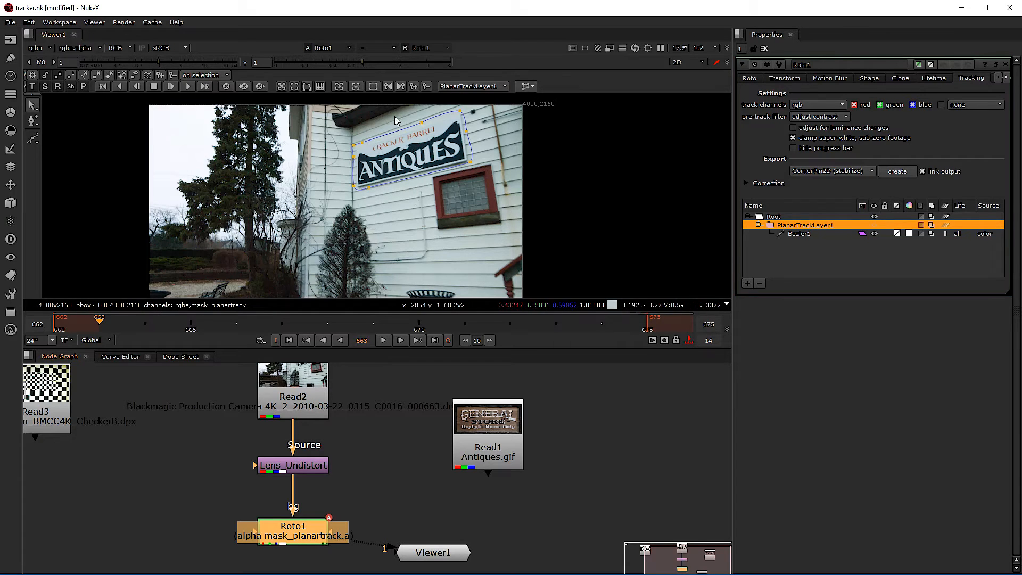
click(339, 86)
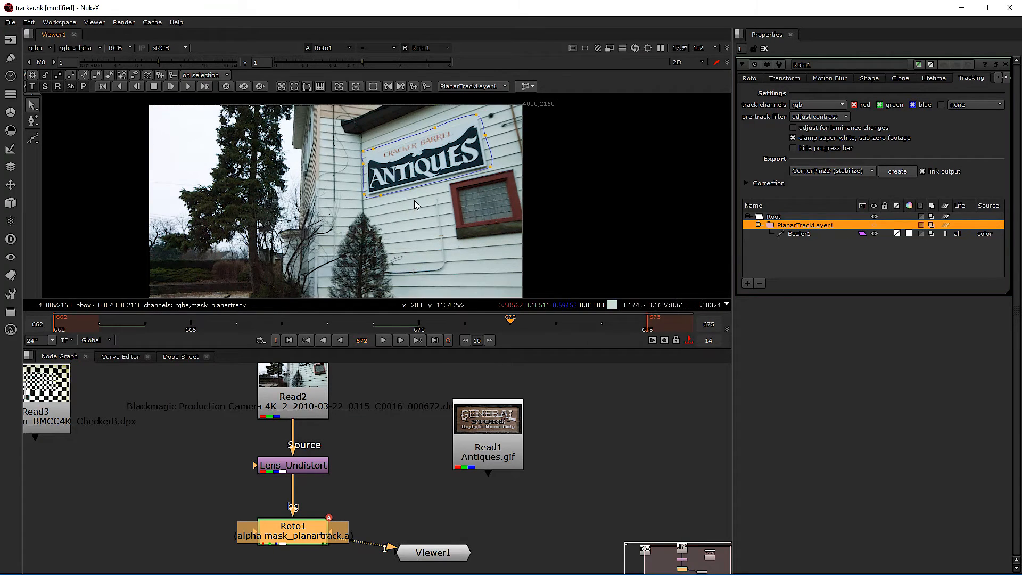
click(340, 86)
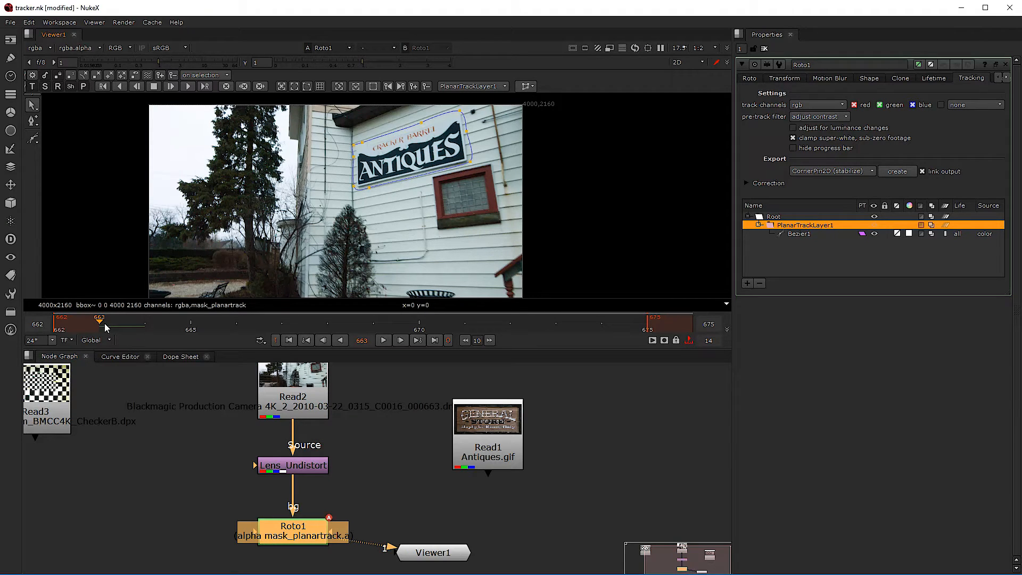
Step: Try making frame 668 the planar track's reference frame, and undo the change
click(334, 323)
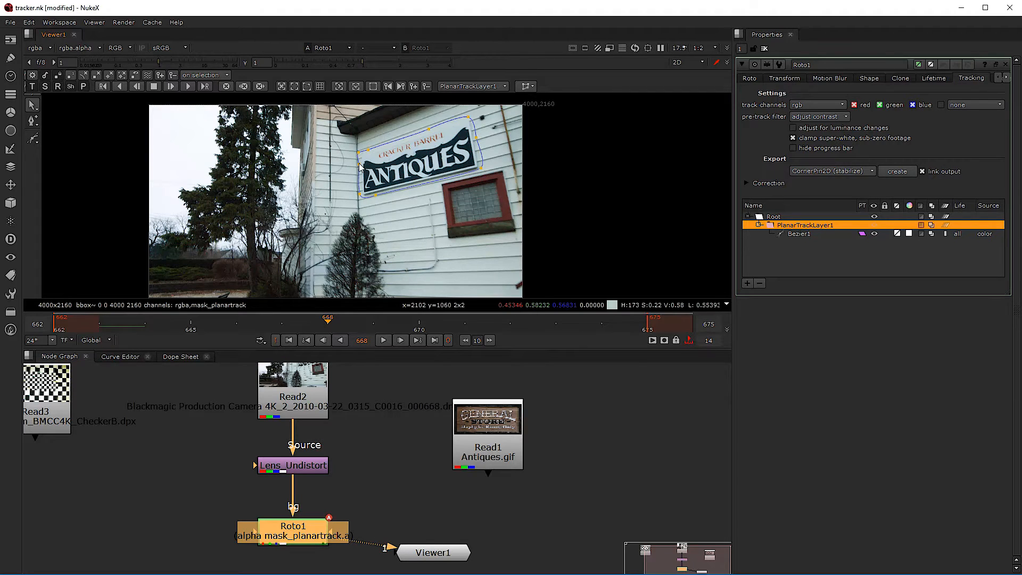
click(355, 85)
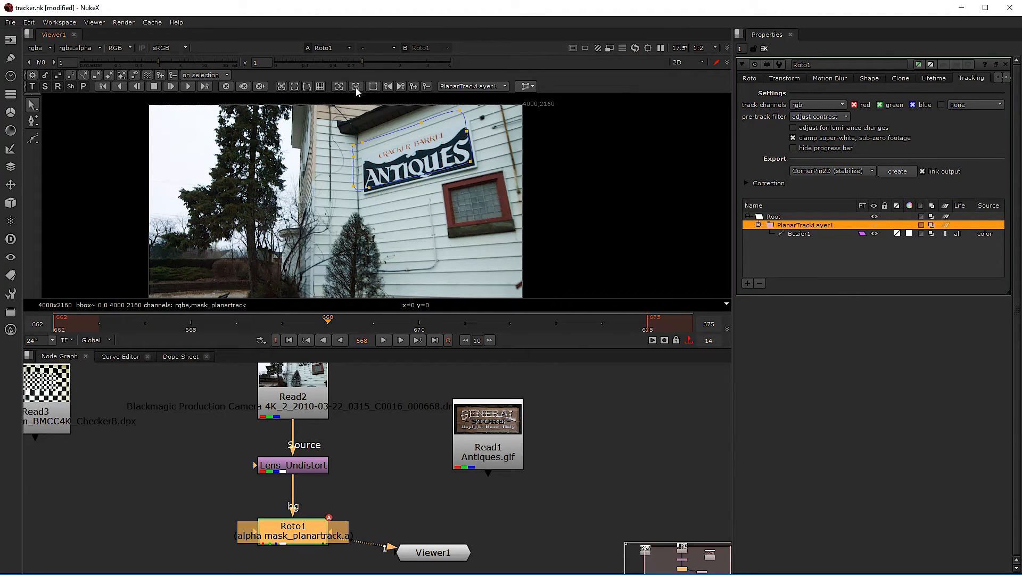
mouse_move(324, 324)
mouse_down()
mouse_move(273, 328)
mouse_move(319, 330)
mouse_up()
click(321, 325)
click(29, 22)
click(44, 34)
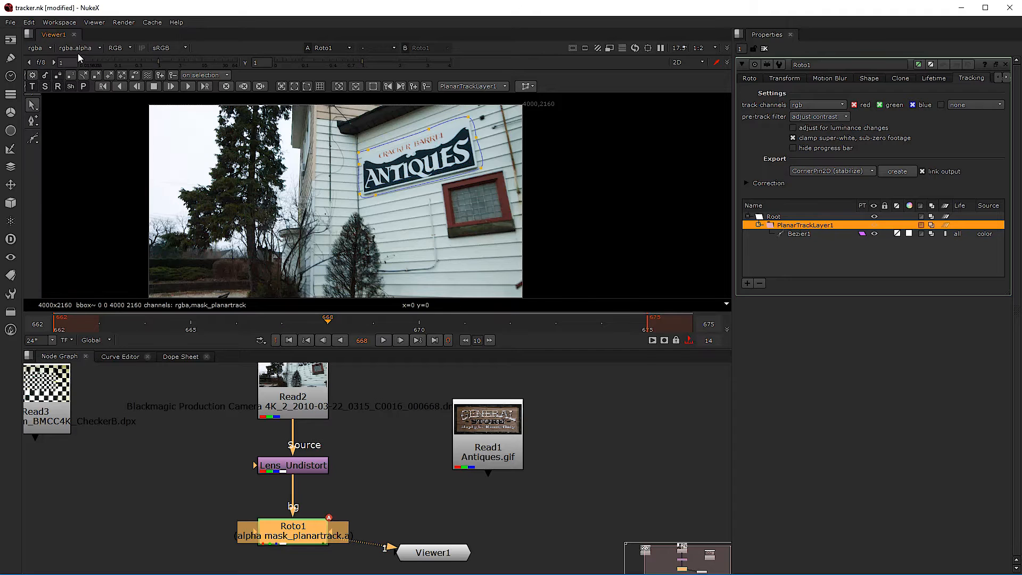
Step: Check the tracked shape at frame 671 and return to the planar track's reference frame
click(145, 324)
click(465, 323)
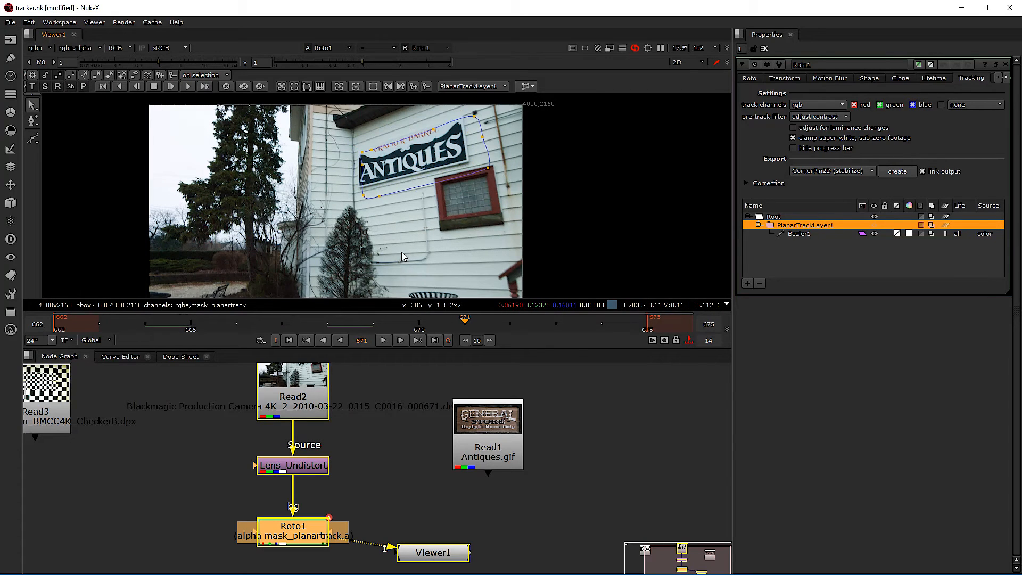
click(340, 90)
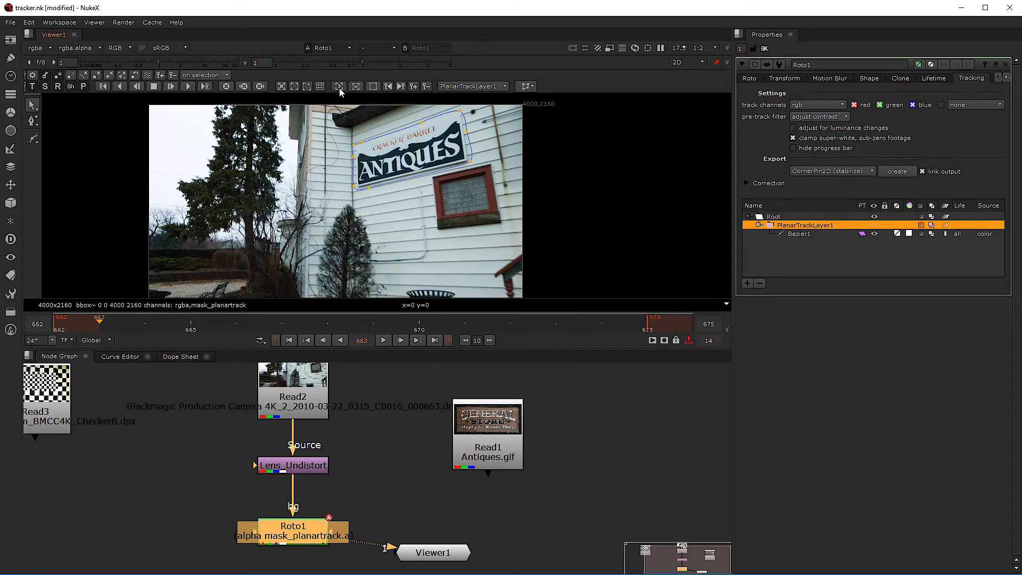
Step: Turn on centering of the viewer on the planar track and bring the plate back into view
click(281, 86)
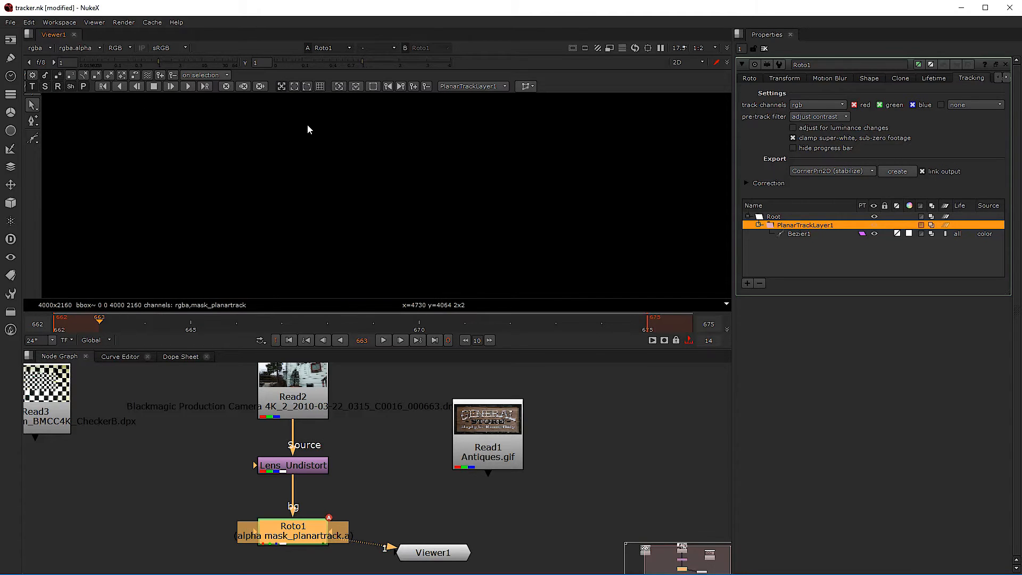
scroll(335, 216, down, 4)
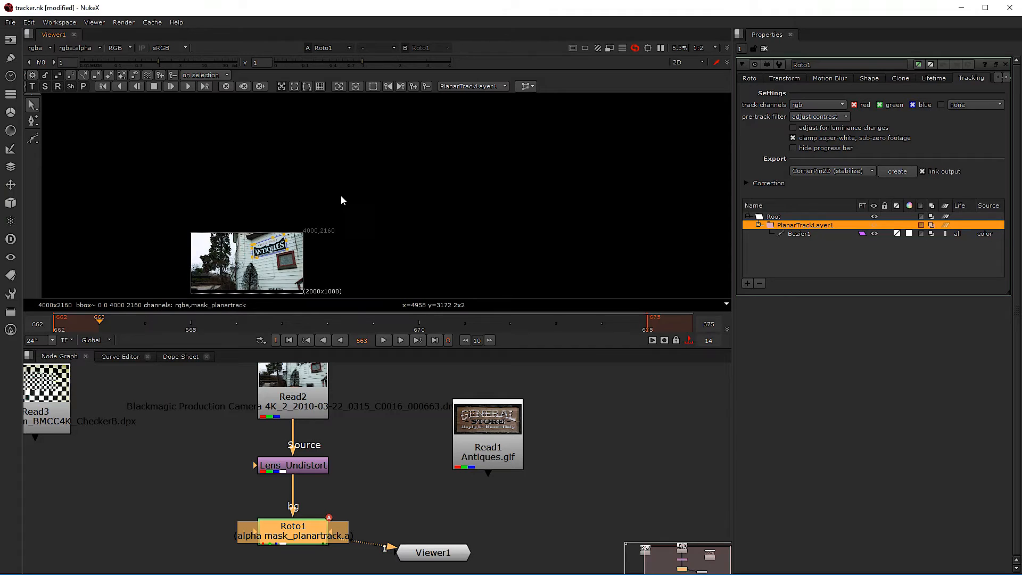
scroll(293, 262, up, 4)
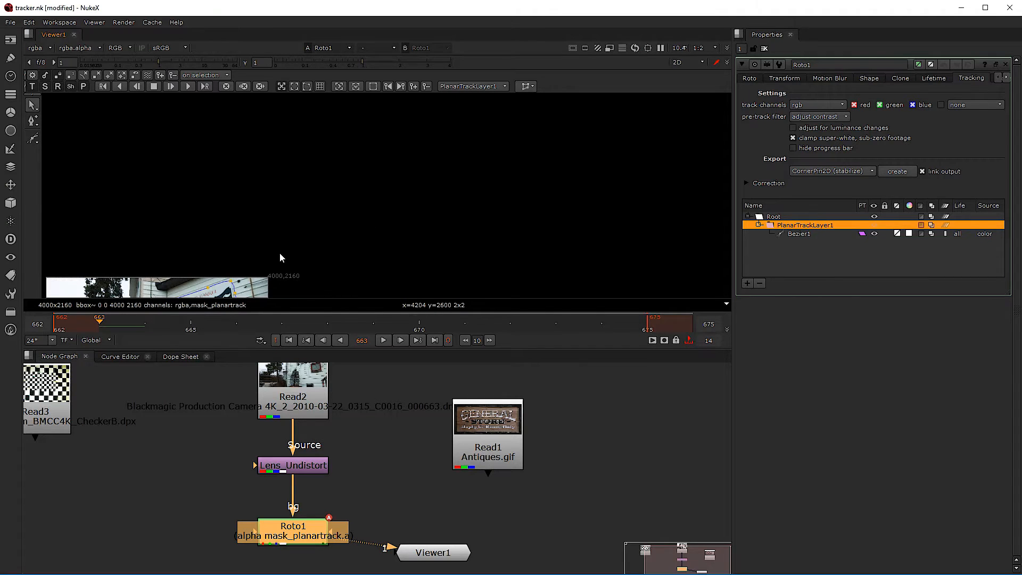
scroll(279, 250, down, 3)
scroll(278, 242, down, 1)
middle_drag(235, 282, 297, 224)
scroll(308, 222, up, 2)
scroll(284, 238, down, 1)
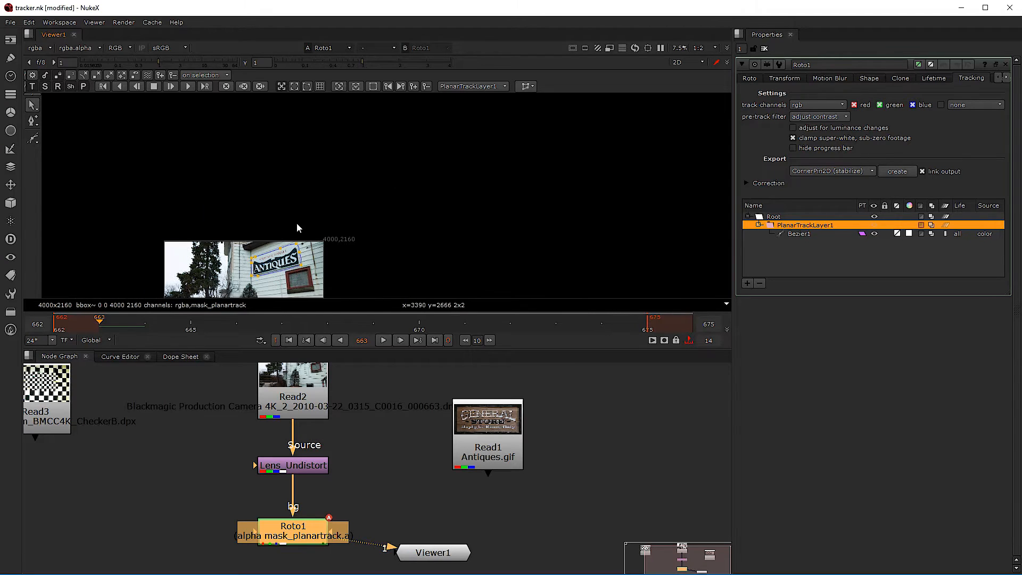
Step: Set the viewer's downscale ratio to 1:1 and frame the Antiques sign
click(706, 49)
click(704, 59)
middle_drag(301, 289, 411, 224)
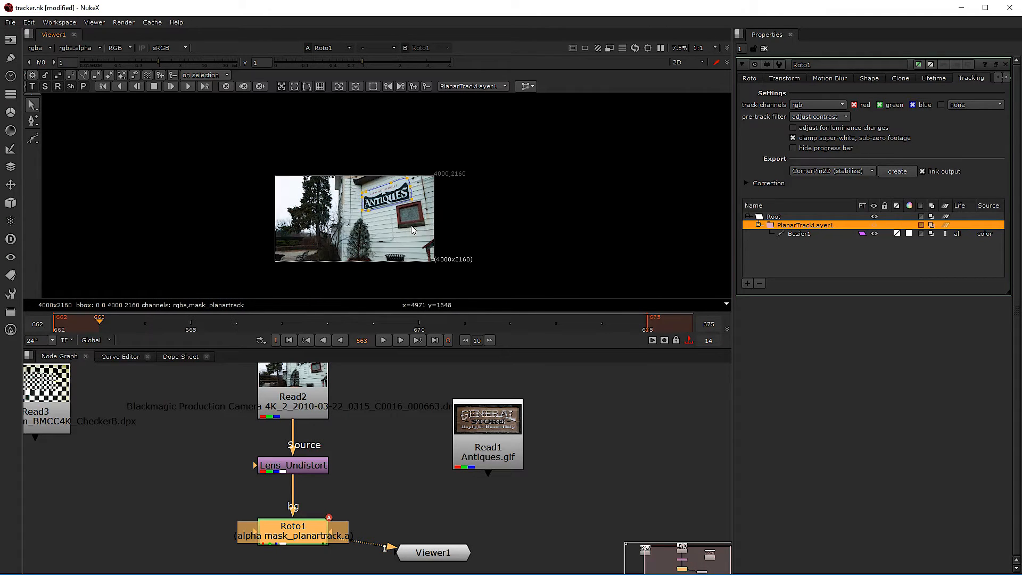
scroll(372, 206, up, 4)
scroll(355, 220, down, 1)
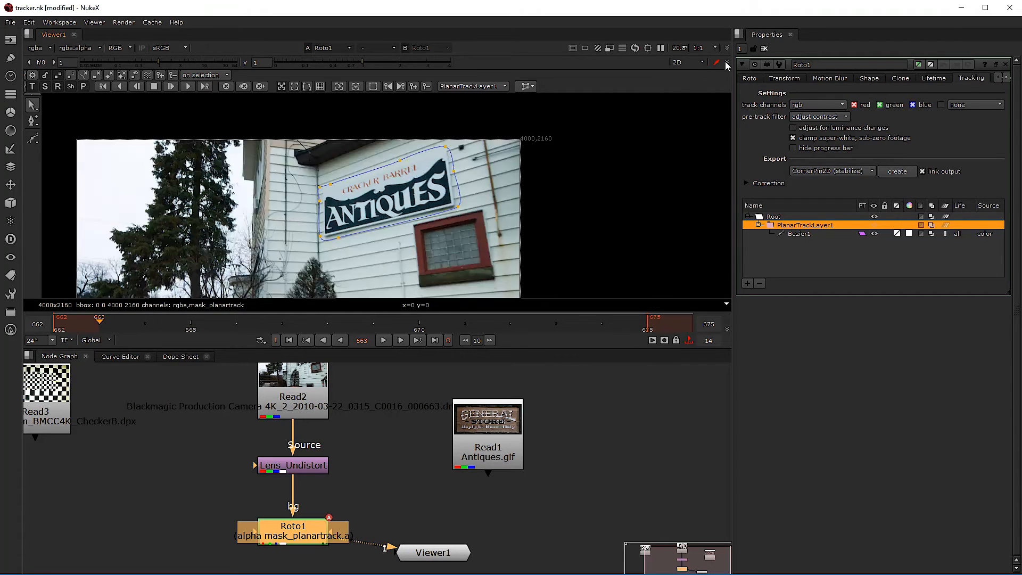
Step: Set the viewer's downscale ratio to 1:2 and play the track-centered view, stopping at frame 671
click(703, 50)
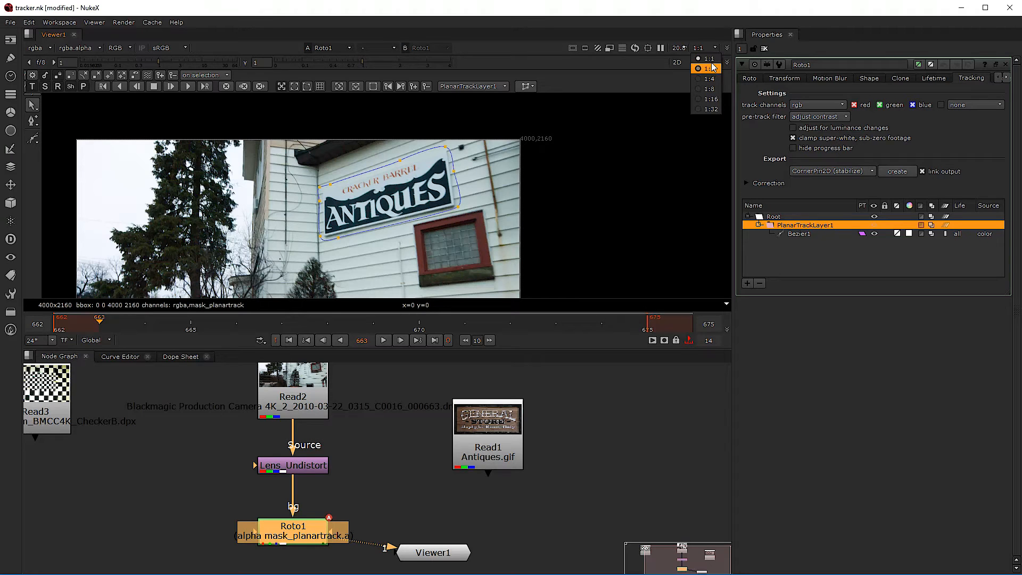
click(713, 68)
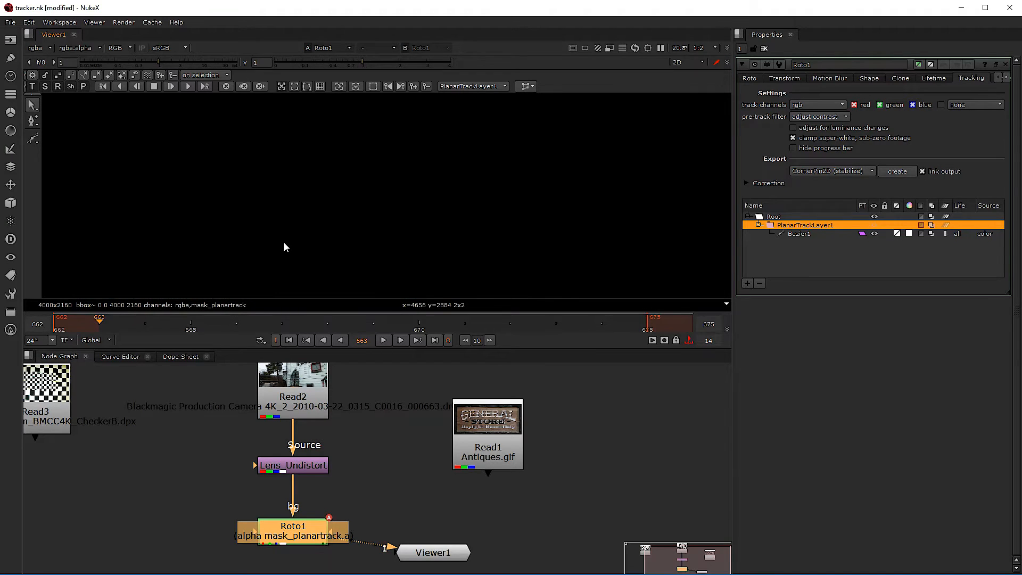
scroll(290, 232, down, 6)
middle_drag(290, 232, 436, 124)
scroll(349, 218, up, 3)
scroll(346, 216, down, 2)
middle_drag(328, 250, 402, 161)
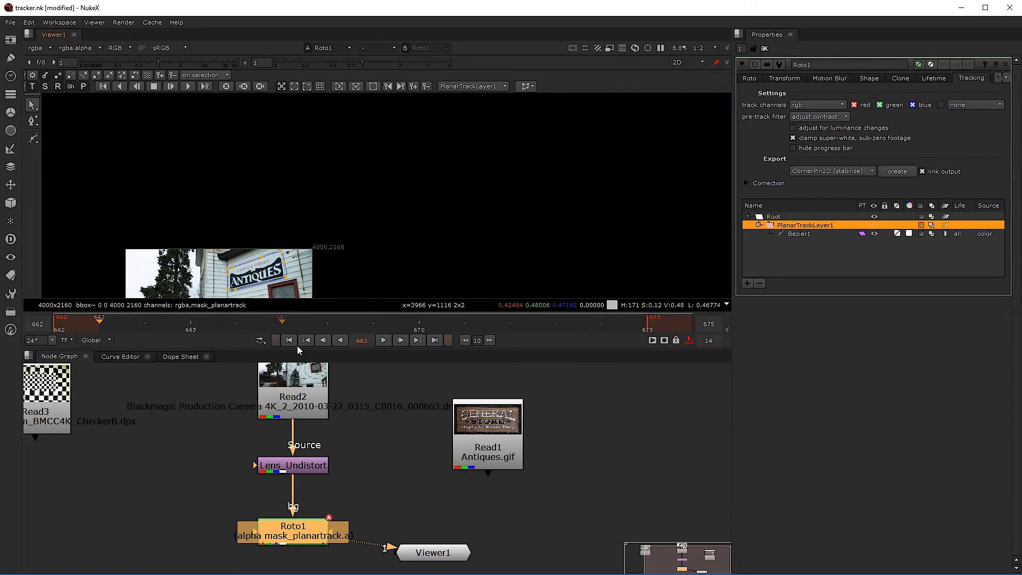
middle_drag(379, 267, 376, 261)
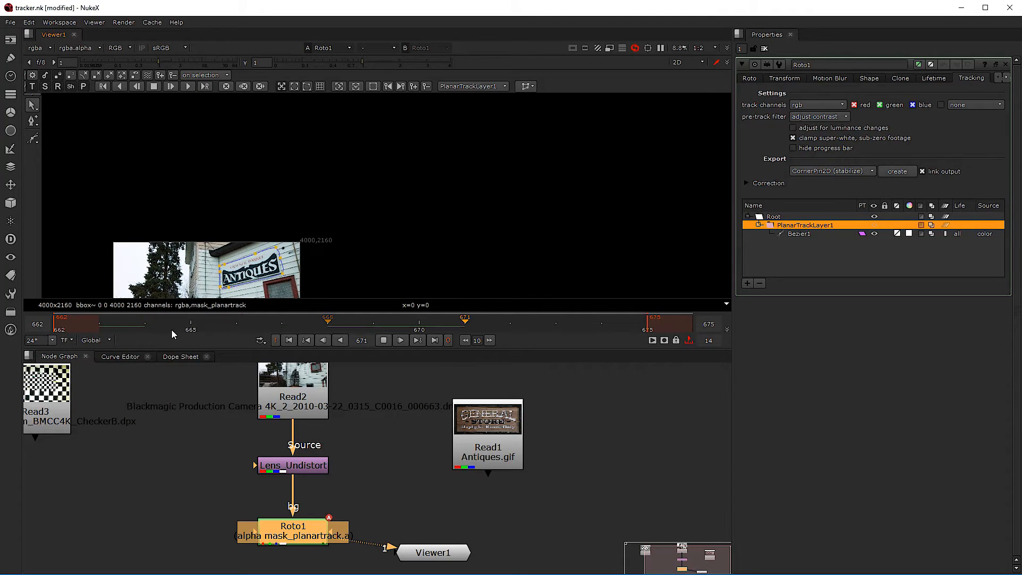
click(386, 341)
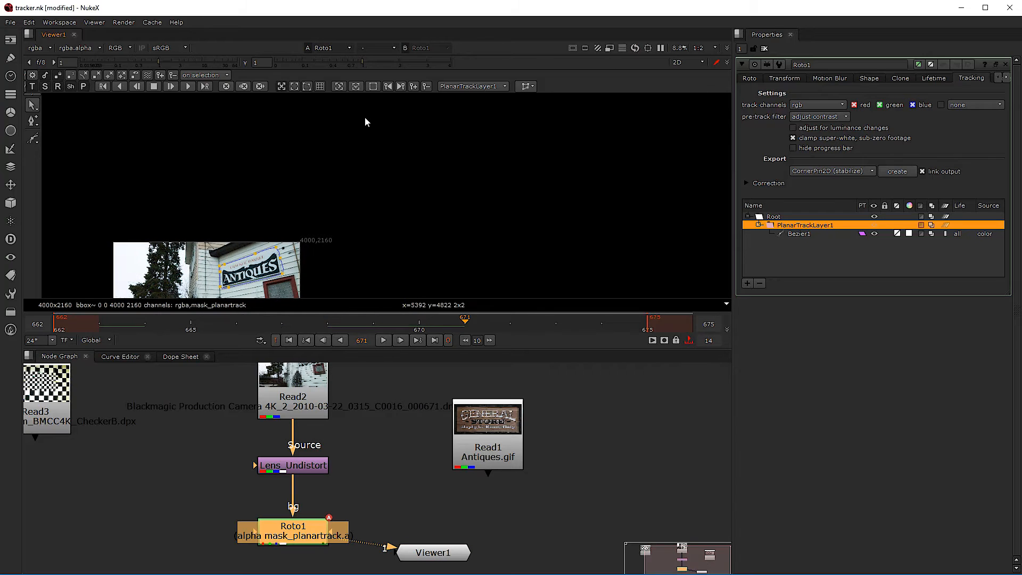
Step: Display the planar surface outline around the sign together with its corner correction controls and grid lines
click(296, 91)
middle_drag(186, 296, 252, 197)
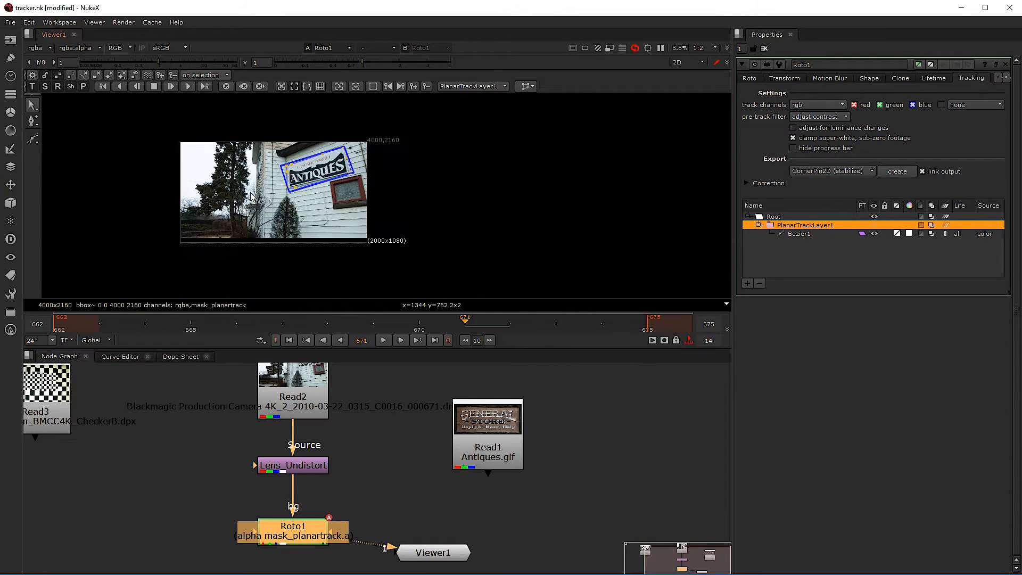
click(307, 87)
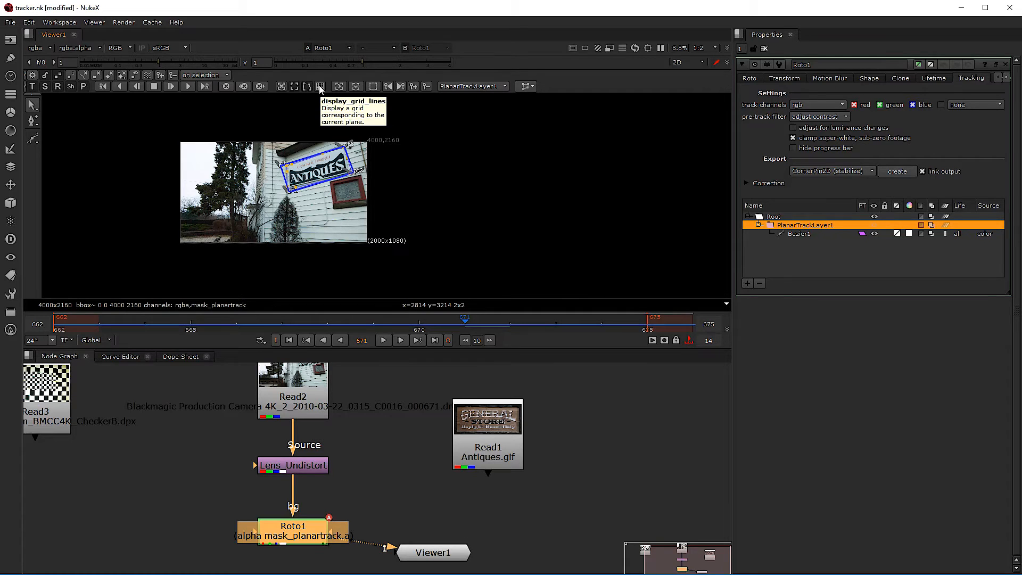
click(320, 86)
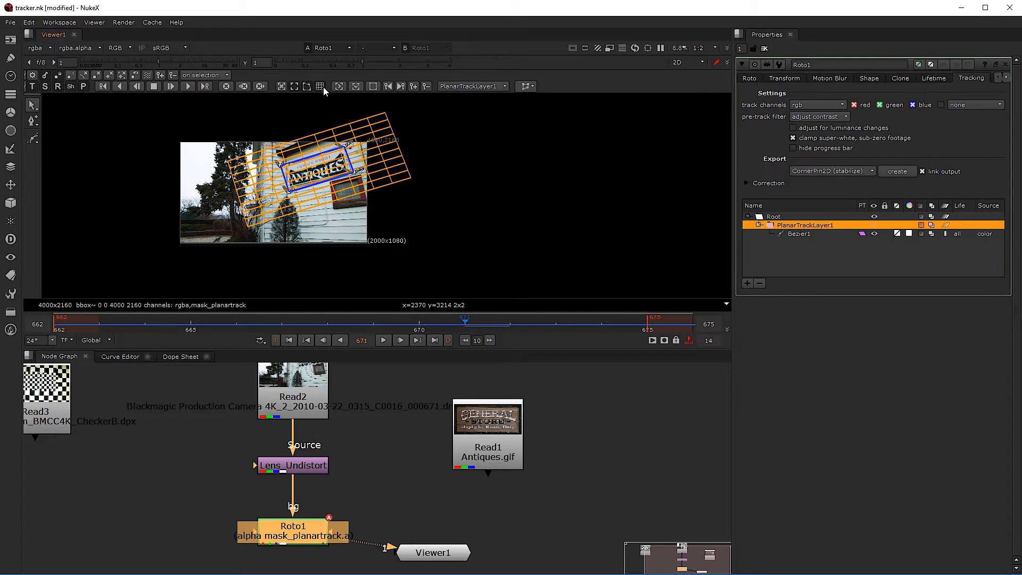
scroll(302, 177, up, 1)
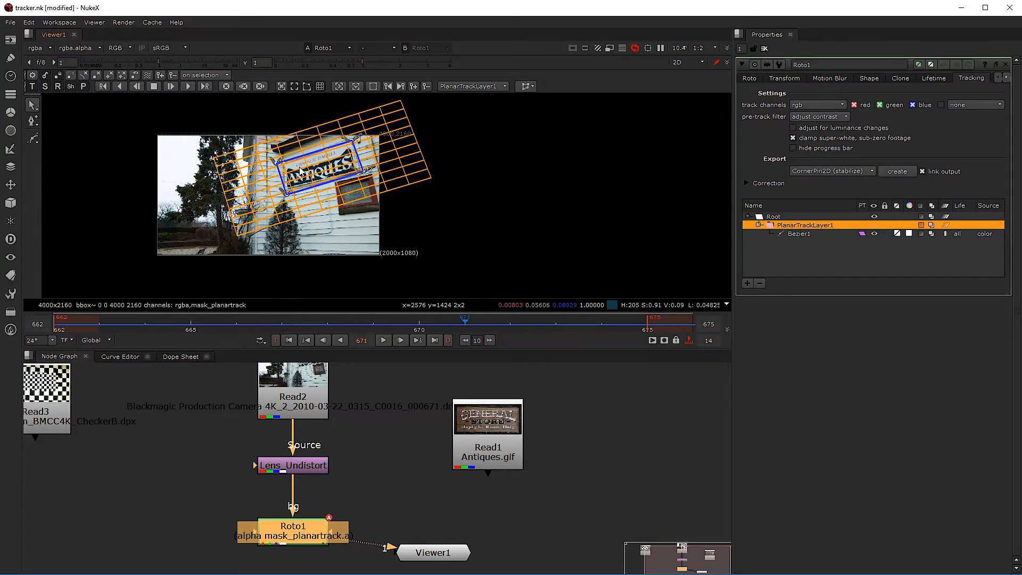
Step: Compare the planar surface outline with the sign at frames 665, 666 and 667, and finish on frame 663
scroll(301, 170, up, 5)
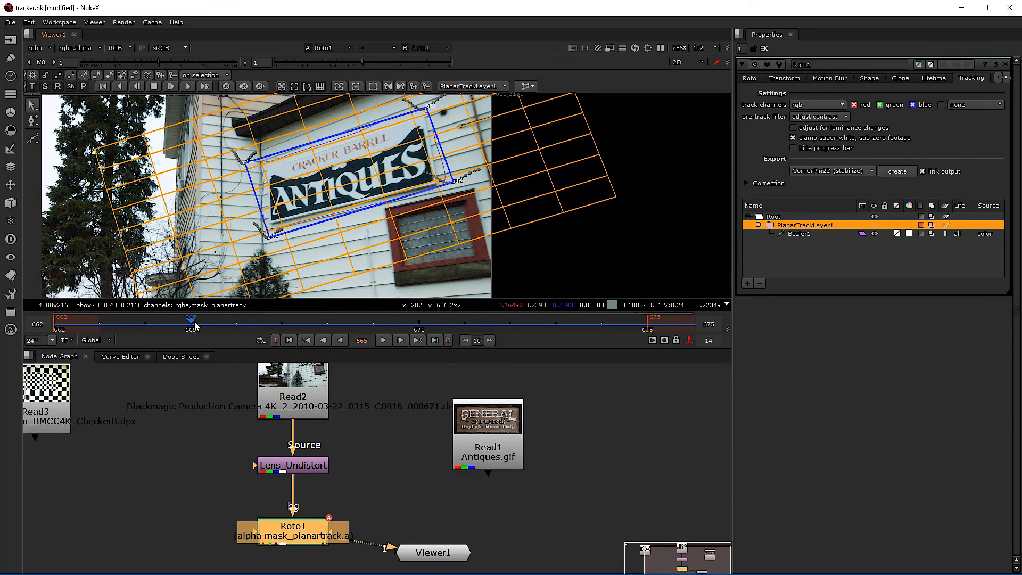
click(194, 323)
key(Right)
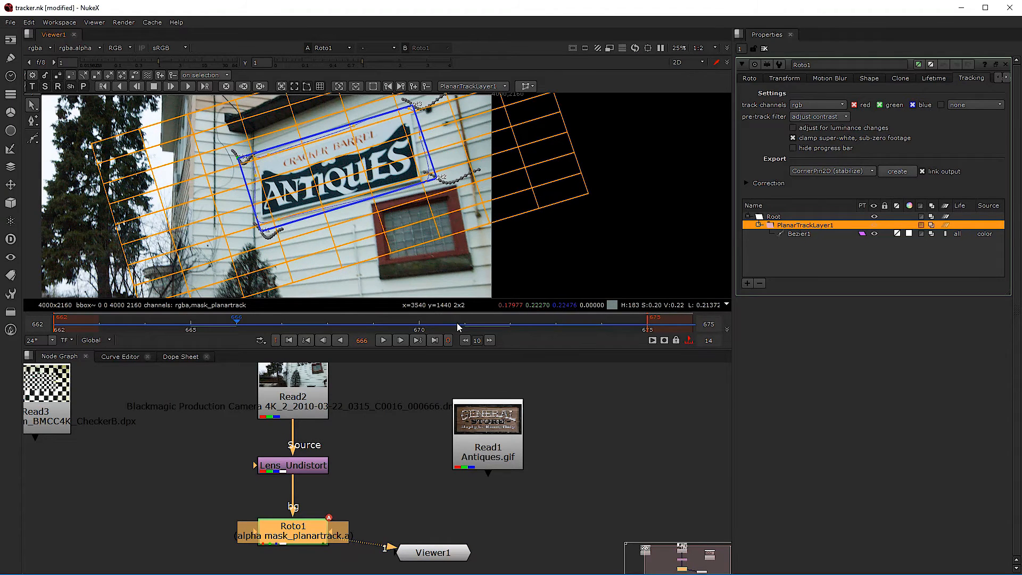
click(302, 325)
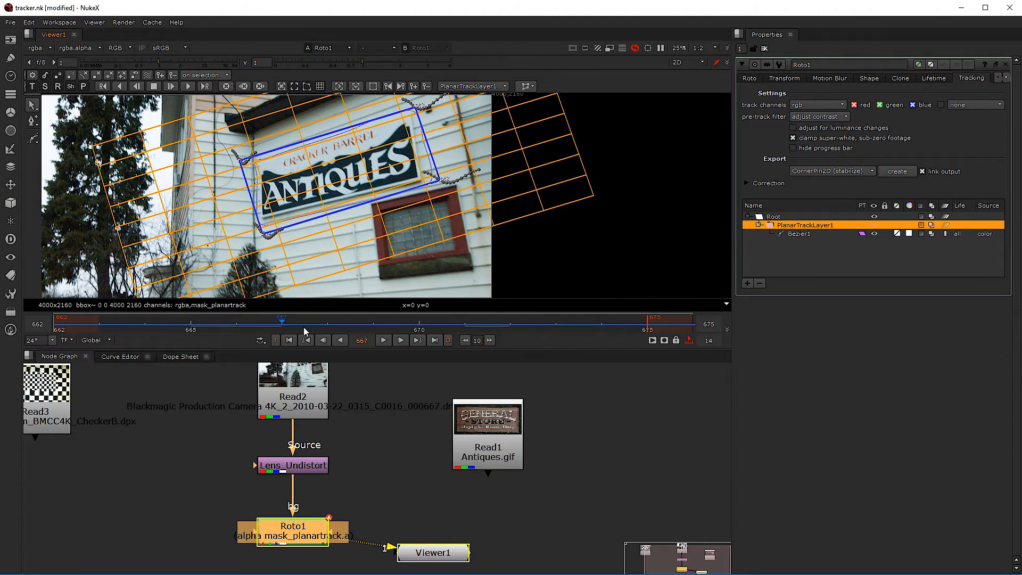
click(102, 323)
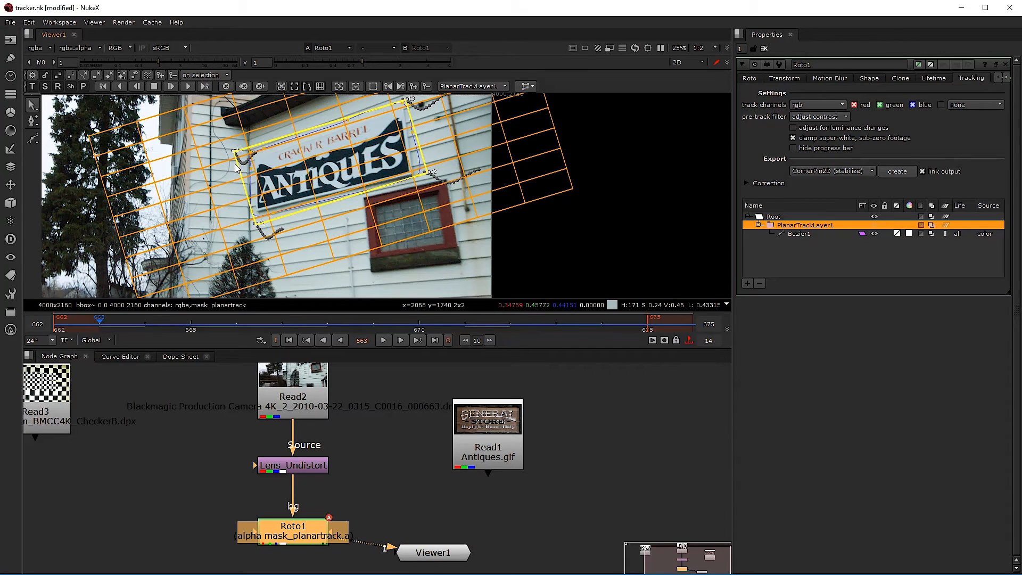
Step: At frame 663, move the planar surface's two upper corners in to the upper corners of the Antiques sign
scroll(392, 175, down, 2)
middle_drag(392, 174, 397, 195)
scroll(363, 182, up, 2)
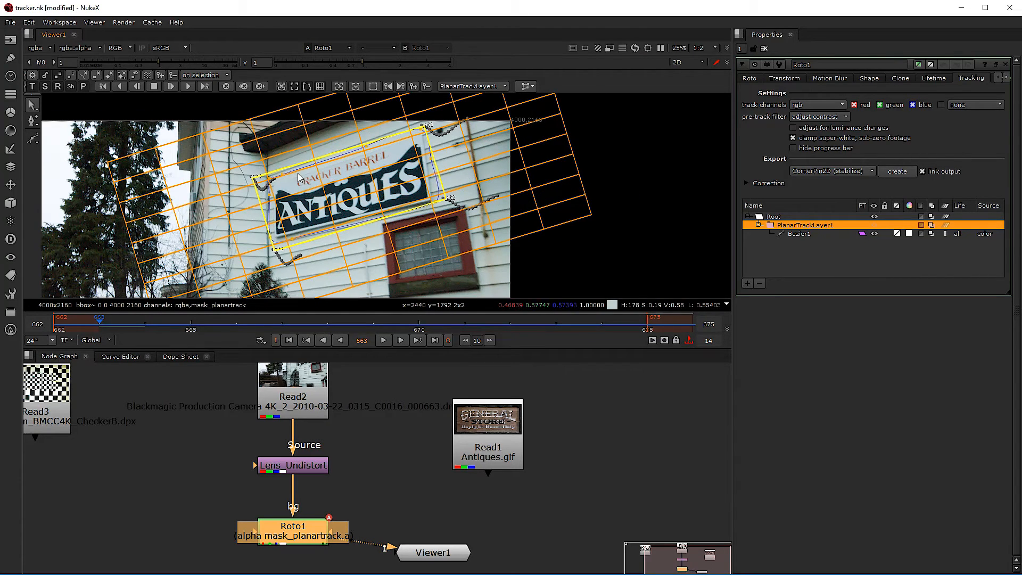
scroll(298, 173, up, 2)
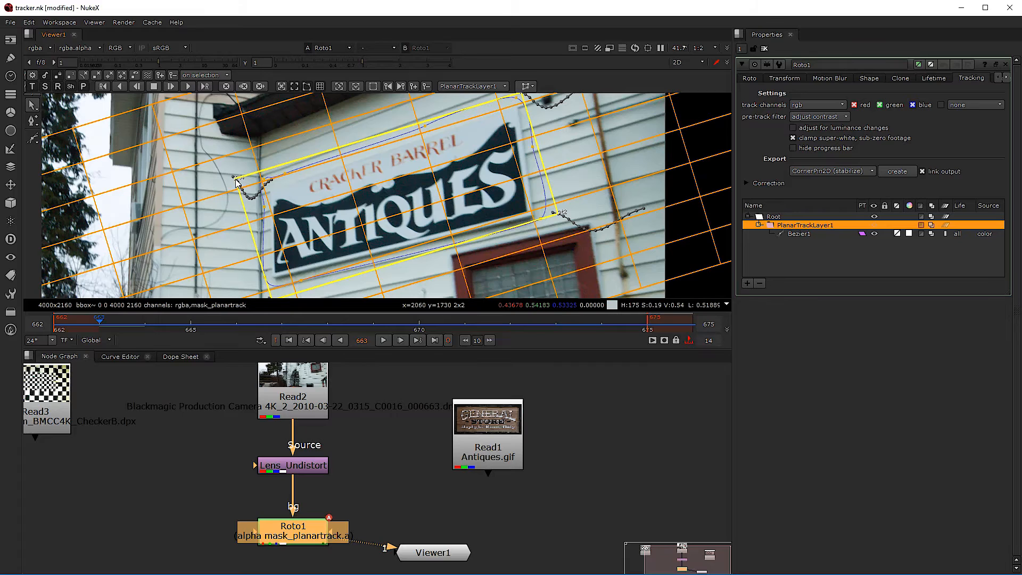
drag(237, 181, 273, 191)
middle_drag(556, 132, 542, 146)
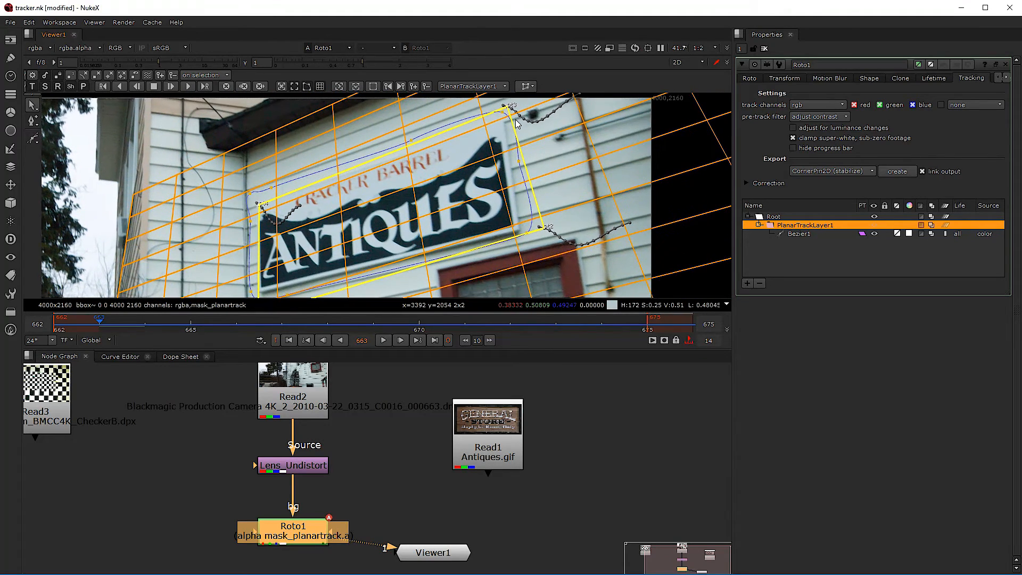
drag(510, 109, 504, 123)
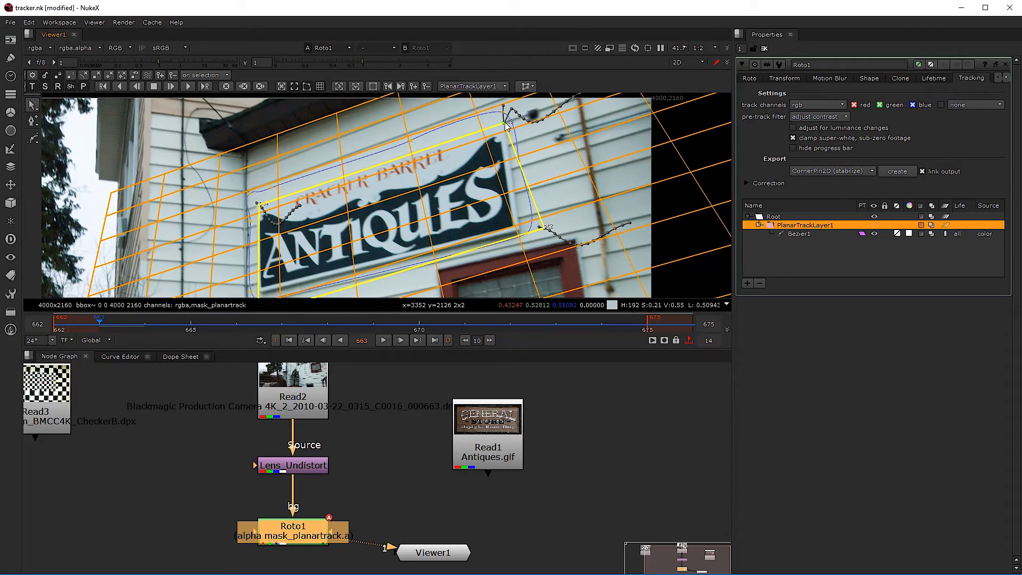
Step: Move the planar surface's two lower corners in to the lower corners of the Antiques sign
scroll(475, 193, down, 2)
drag(532, 221, 512, 222)
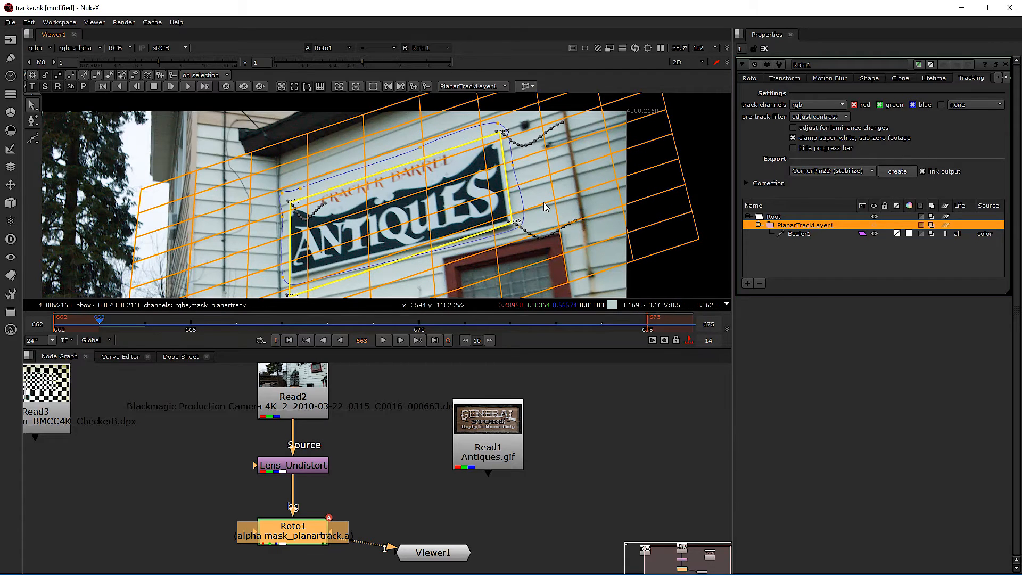
middle_drag(284, 282, 323, 224)
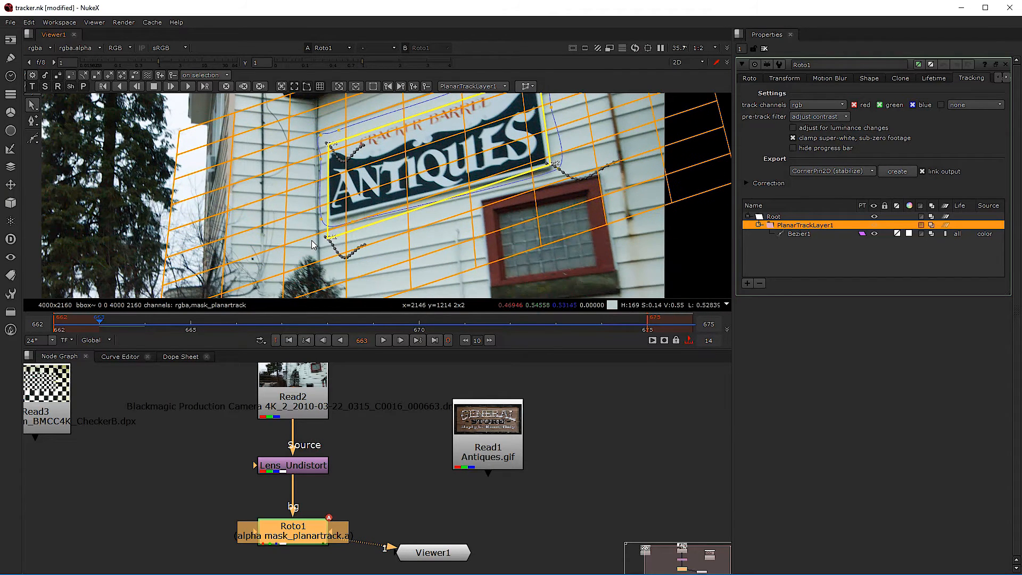
drag(329, 243, 330, 218)
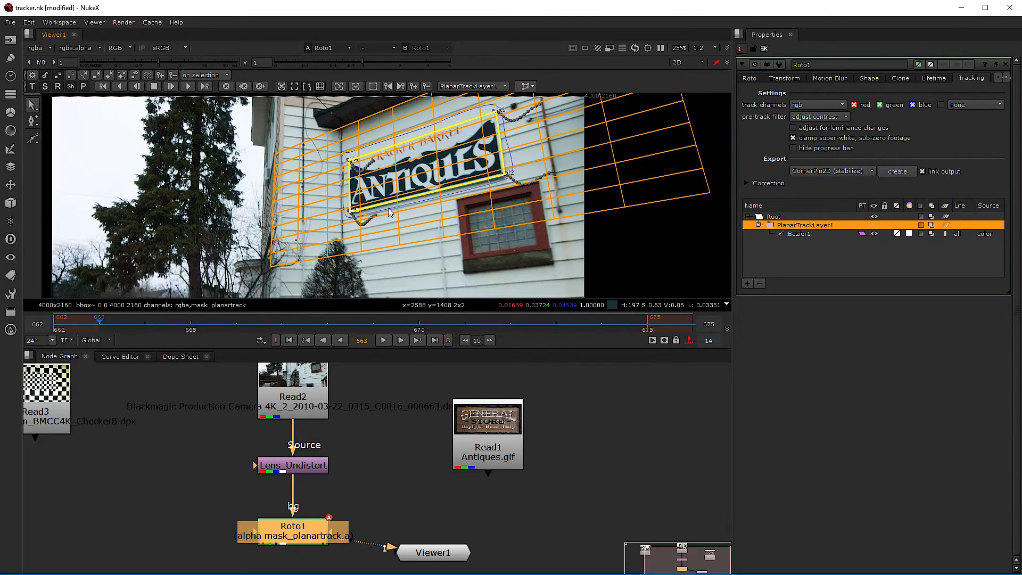
Step: Fine-tune all four corners of the planar surface so its outline follows the edges of the sign
middle_drag(330, 220, 294, 265)
drag(295, 187, 295, 190)
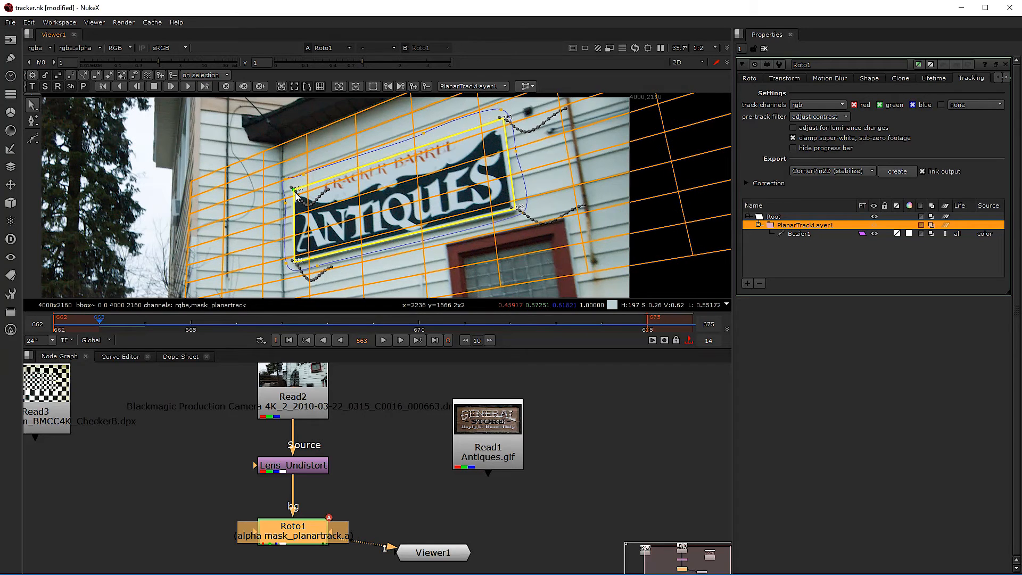
drag(500, 120, 505, 120)
drag(516, 209, 516, 211)
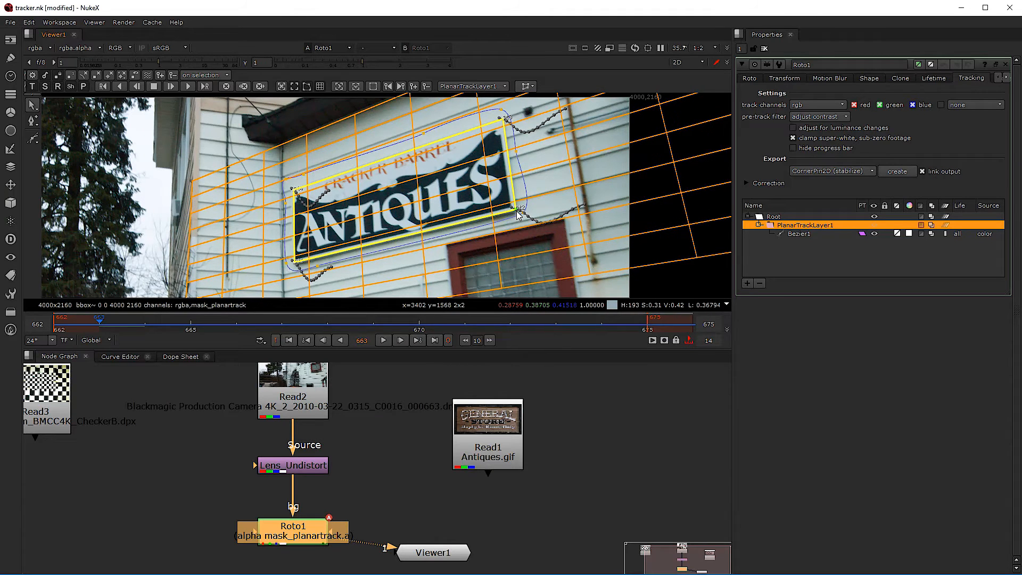
drag(503, 120, 502, 121)
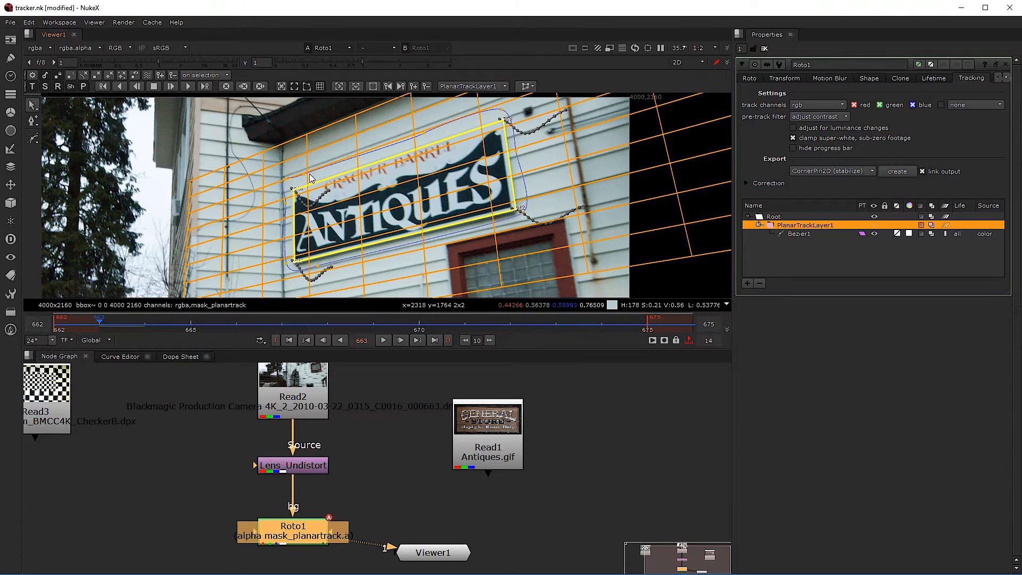
drag(294, 190, 293, 189)
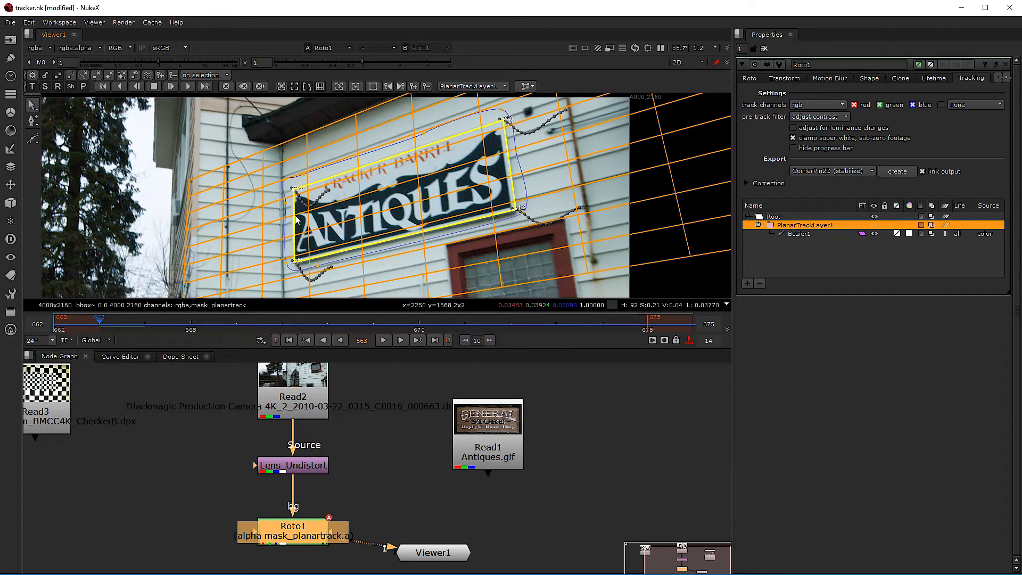
middle_drag(300, 252, 309, 232)
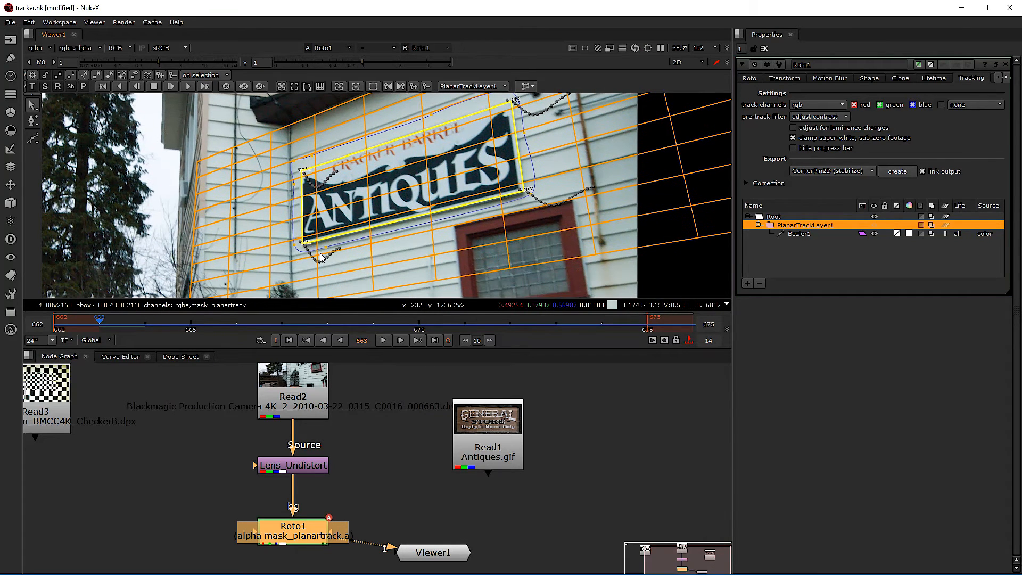
drag(305, 245, 306, 246)
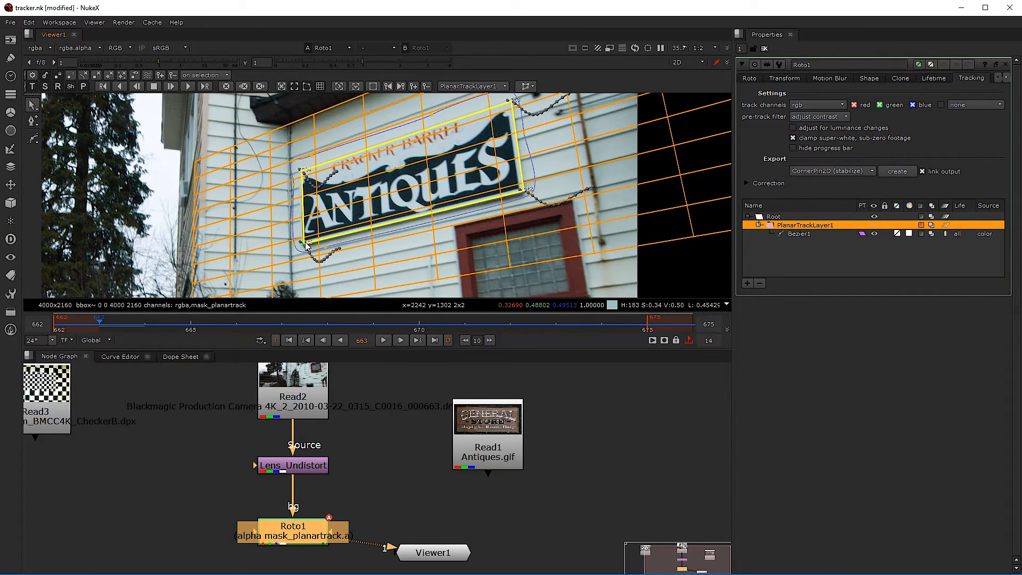
Step: Play the sequence to check the adjusted outline against the sign, stopping at frame 666
scroll(364, 216, down, 2)
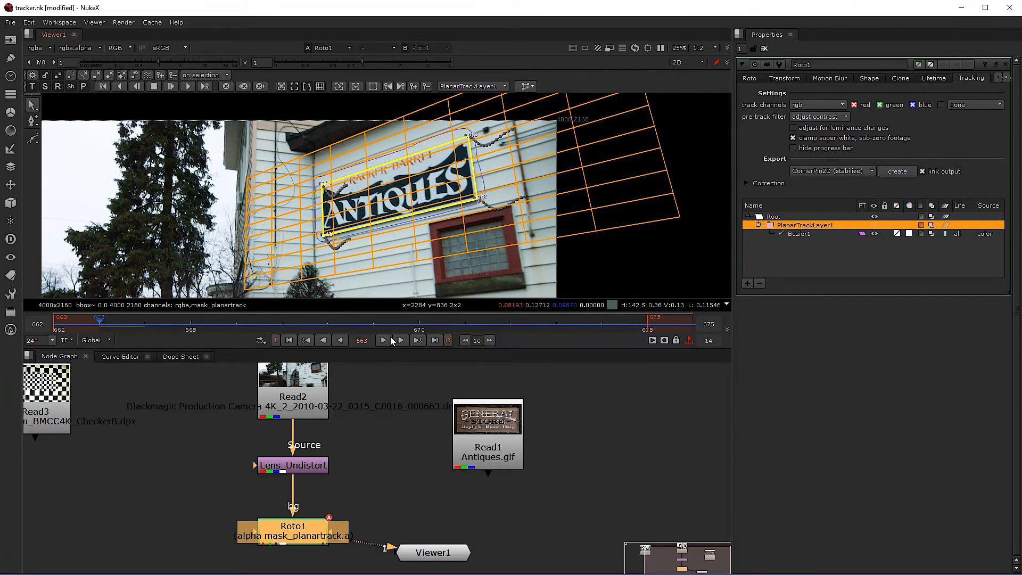
click(384, 340)
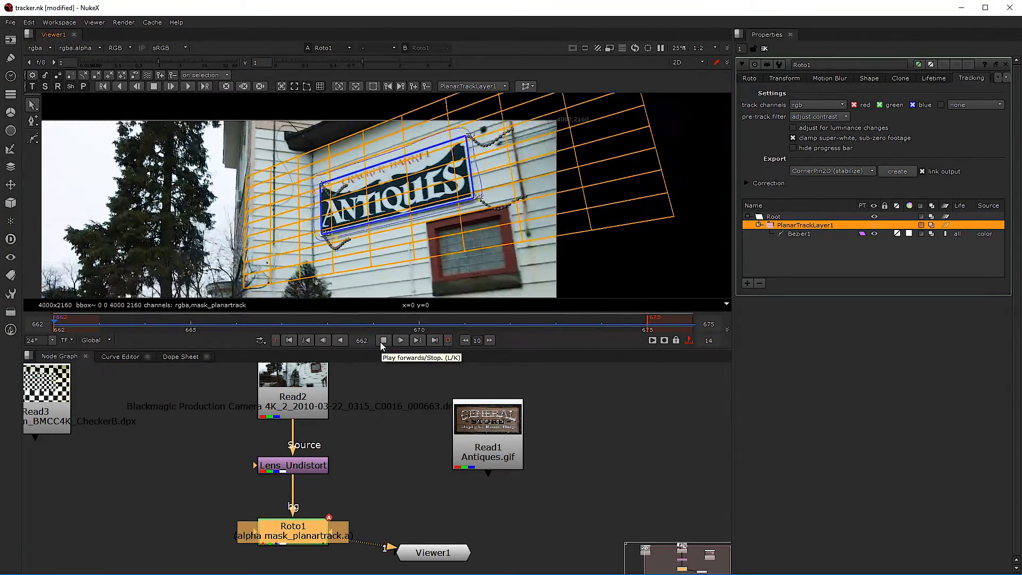
click(381, 341)
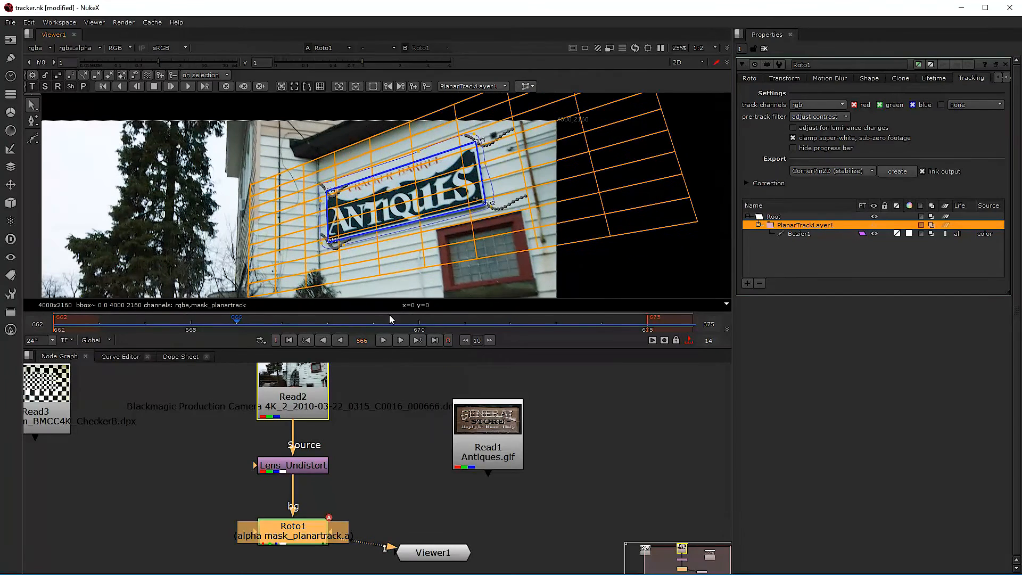
Step: Turn on centering of the viewer on the planar track, trying the 1:4 downscale ratio before returning to 1:2
click(281, 86)
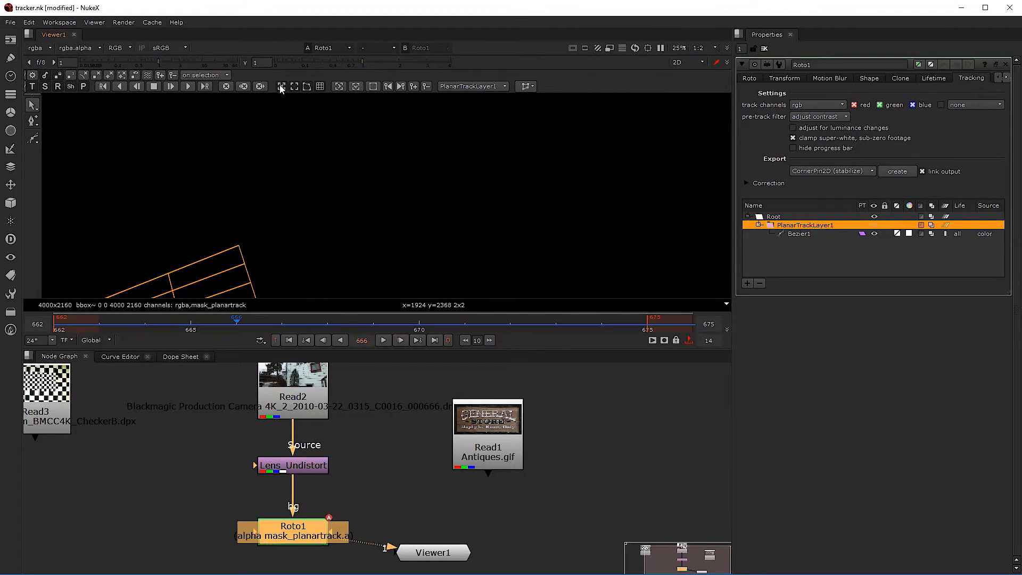
middle_drag(273, 239, 461, 74)
click(703, 48)
click(705, 80)
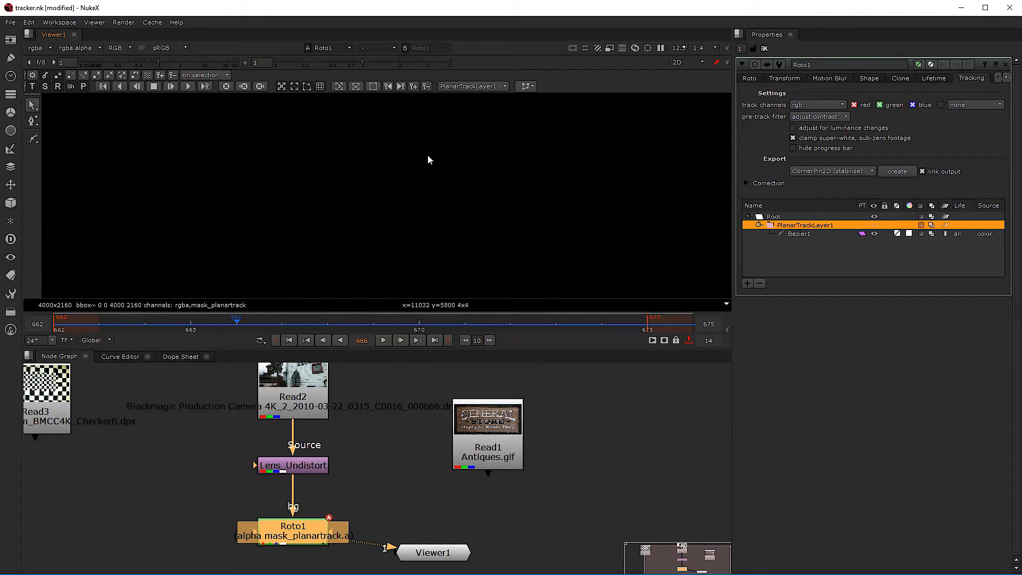
click(698, 48)
click(708, 68)
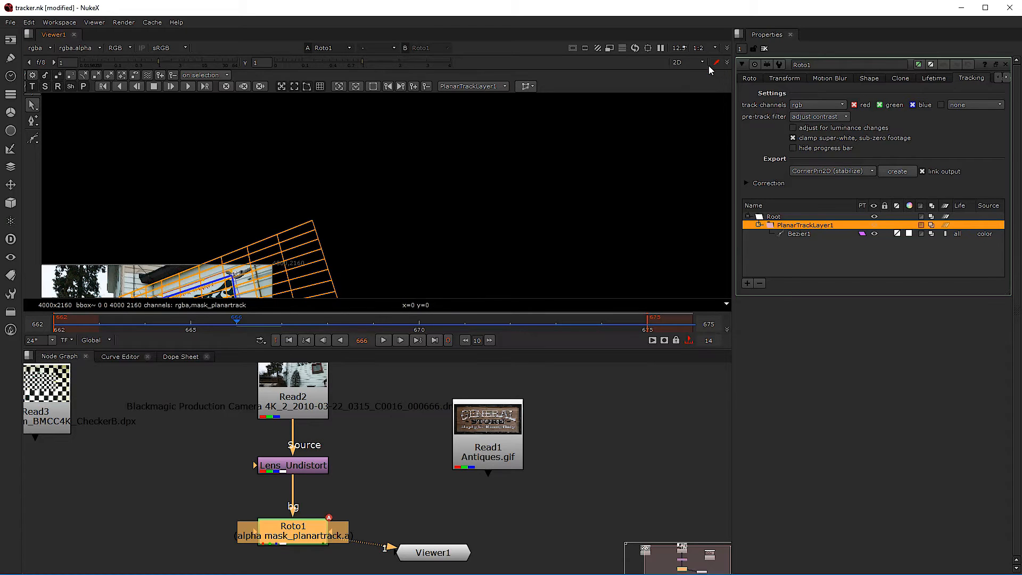
scroll(277, 239, down, 1)
middle_drag(277, 239, 223, 297)
scroll(310, 230, up, 2)
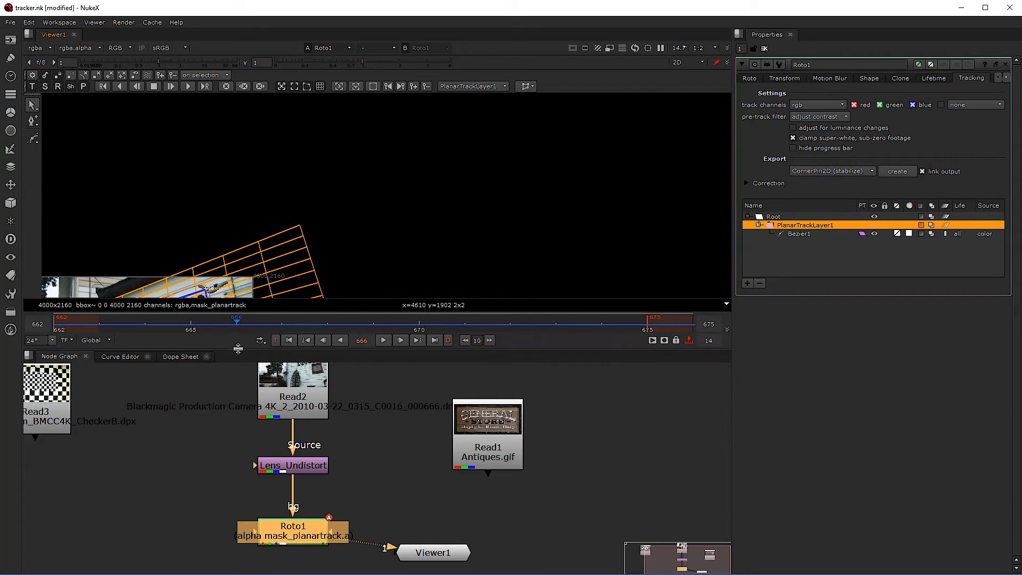
Step: Enlarge the viewer area, bring the plate into view and play the track-centered footage, stopping at frame 674
drag(237, 350, 239, 470)
scroll(309, 263, down, 3)
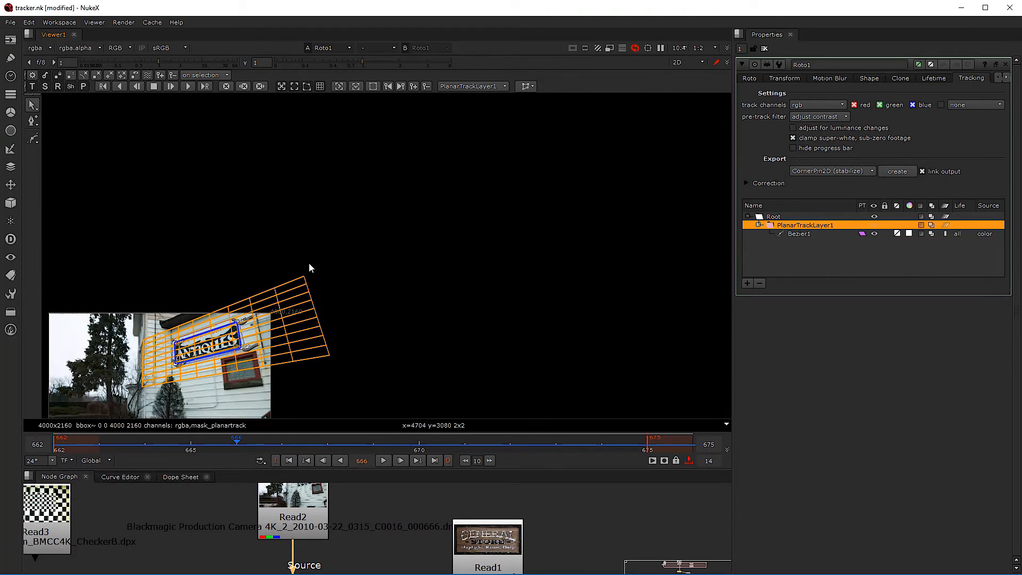
scroll(250, 338, up, 1)
middle_drag(250, 338, 260, 351)
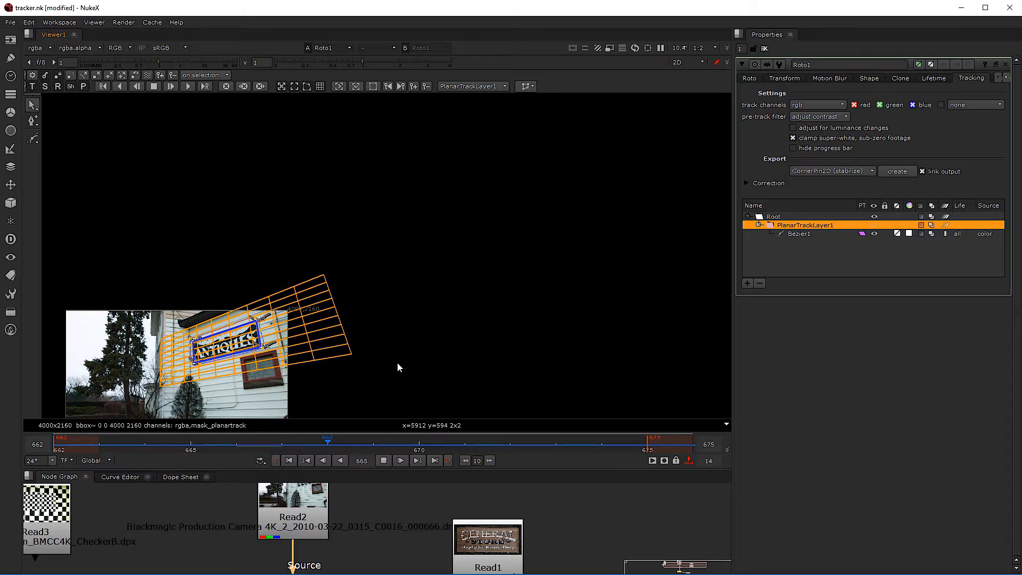
click(383, 461)
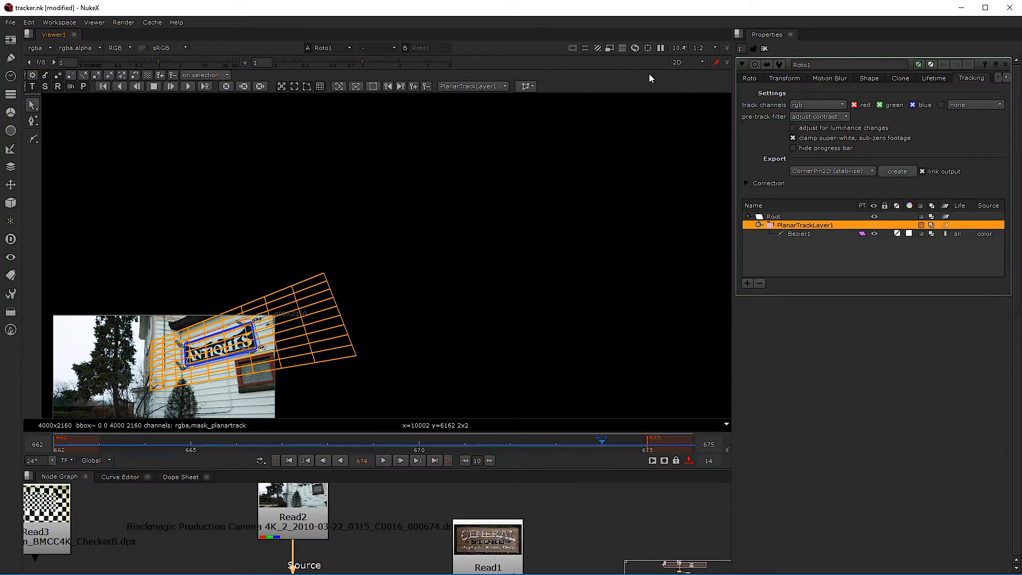
Step: Set the viewer's downscale ratio to 1:1 and frame the Antiques sign closely
click(705, 51)
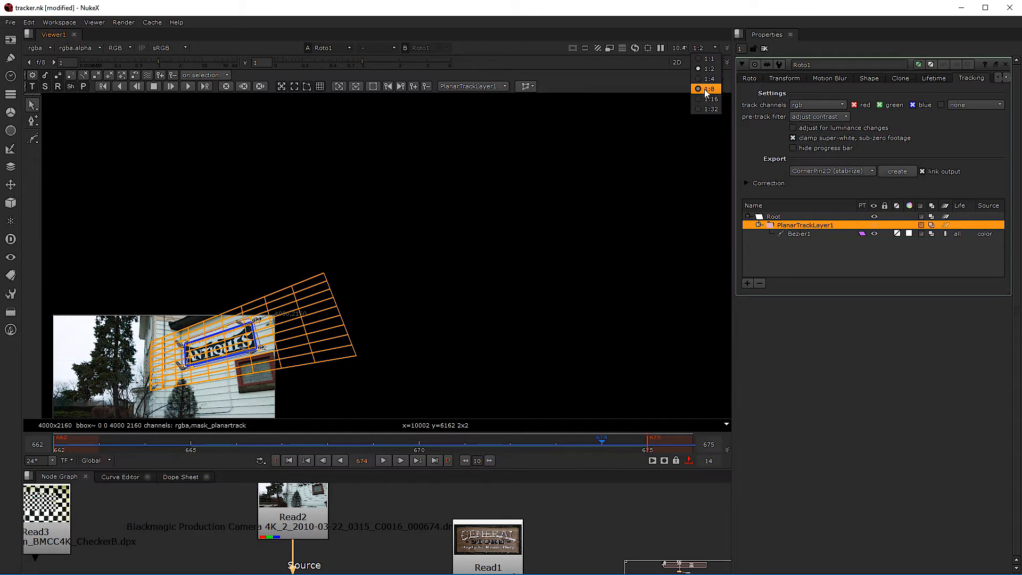
click(709, 59)
middle_drag(93, 417, 260, 329)
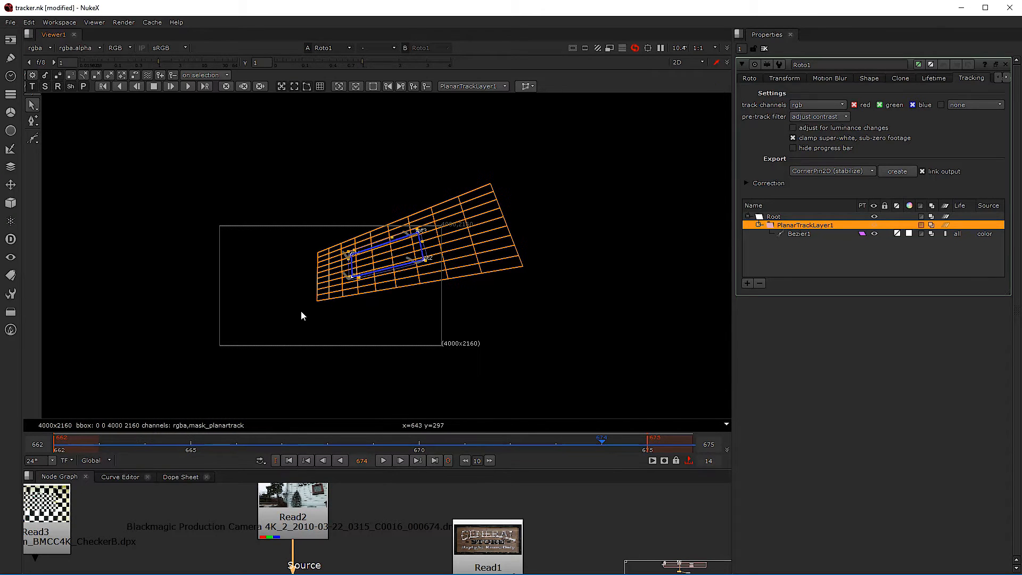
scroll(344, 262, up, 1)
scroll(343, 262, up, 3)
scroll(382, 262, up, 2)
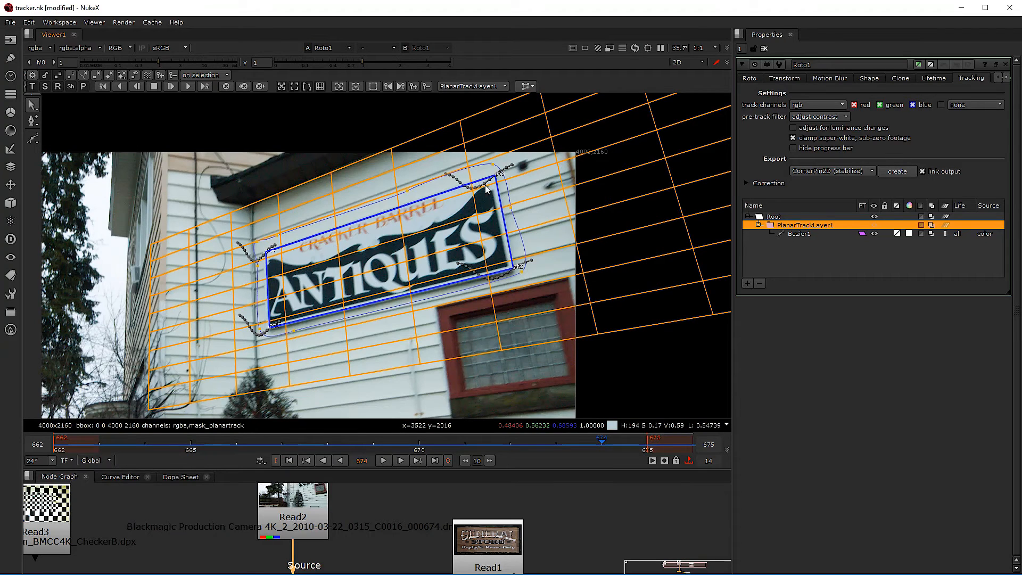
Step: Turn off centering on the planar track and inspect the outline's fit at frames 665, 667 and 668
drag(317, 435, 196, 447)
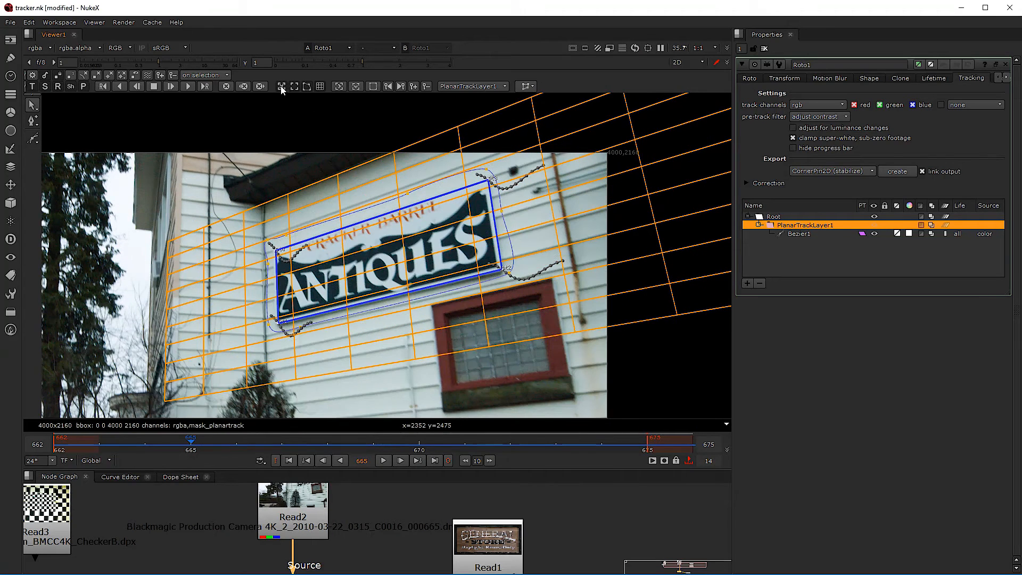
click(297, 441)
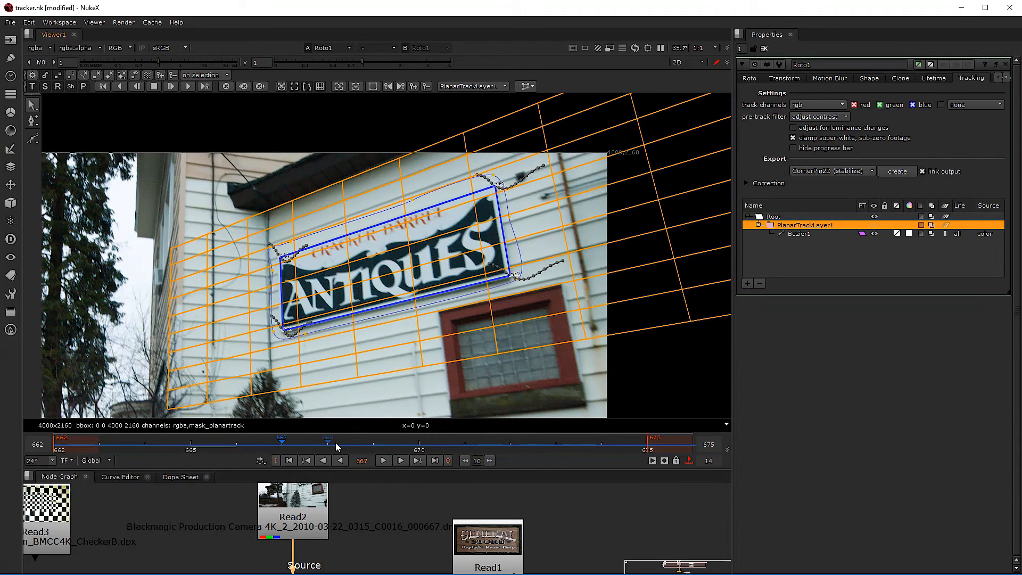
click(336, 442)
Step: At frame 673, fit the planar surface's upper-right and lower-right corners to the corners of the Antiques sign
click(575, 444)
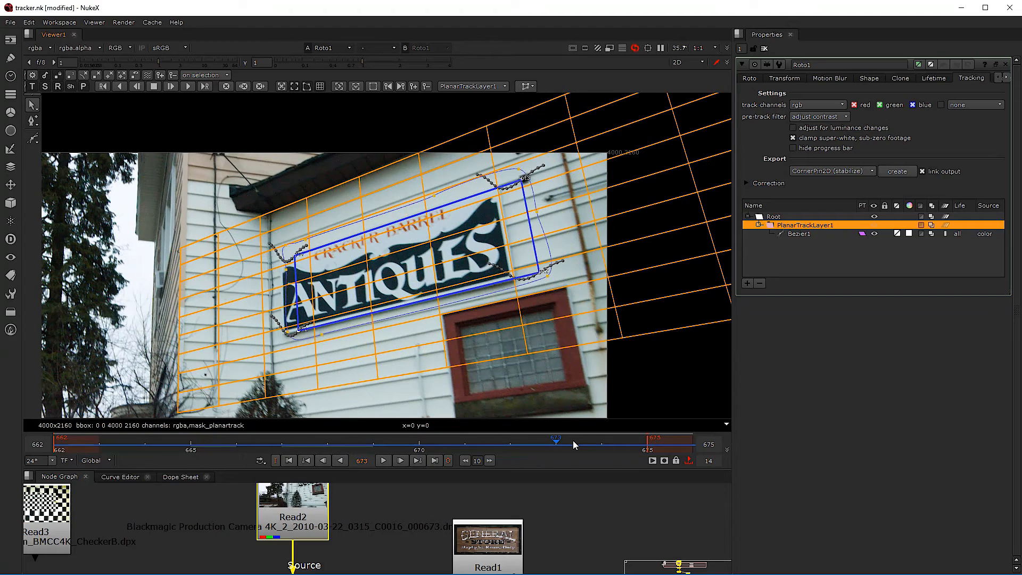
scroll(522, 194, up, 2)
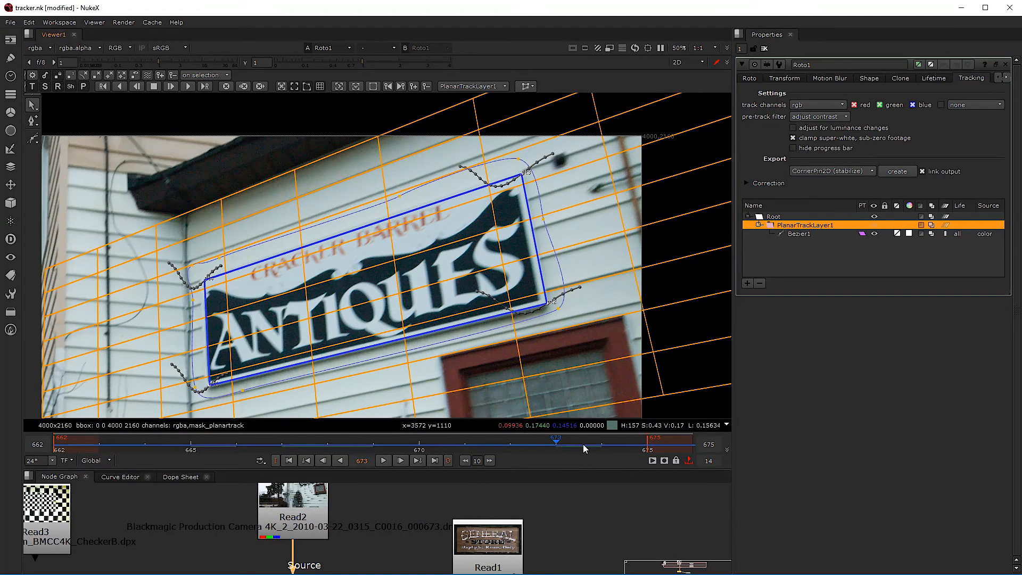
drag(522, 176, 519, 181)
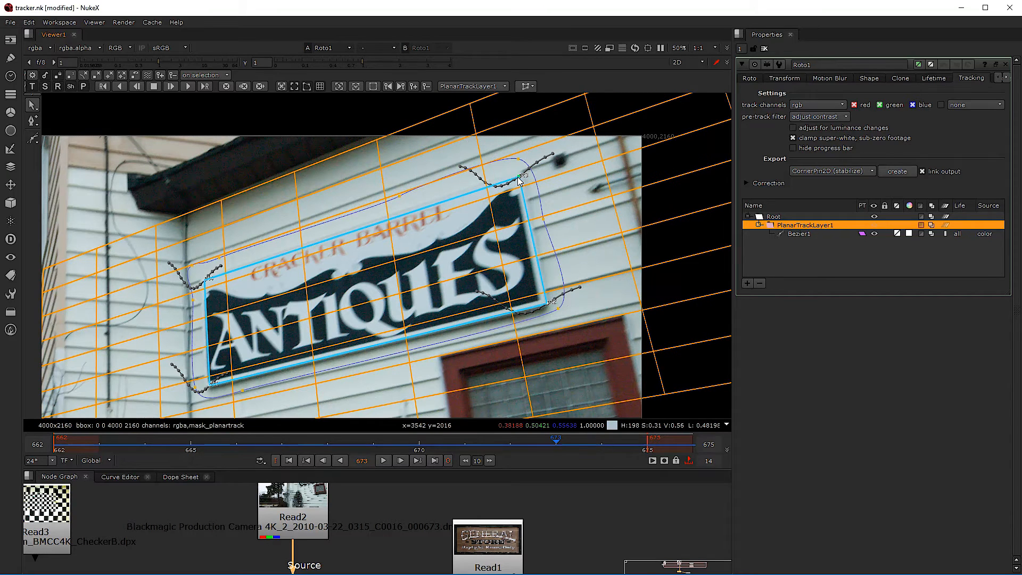
drag(549, 306, 546, 307)
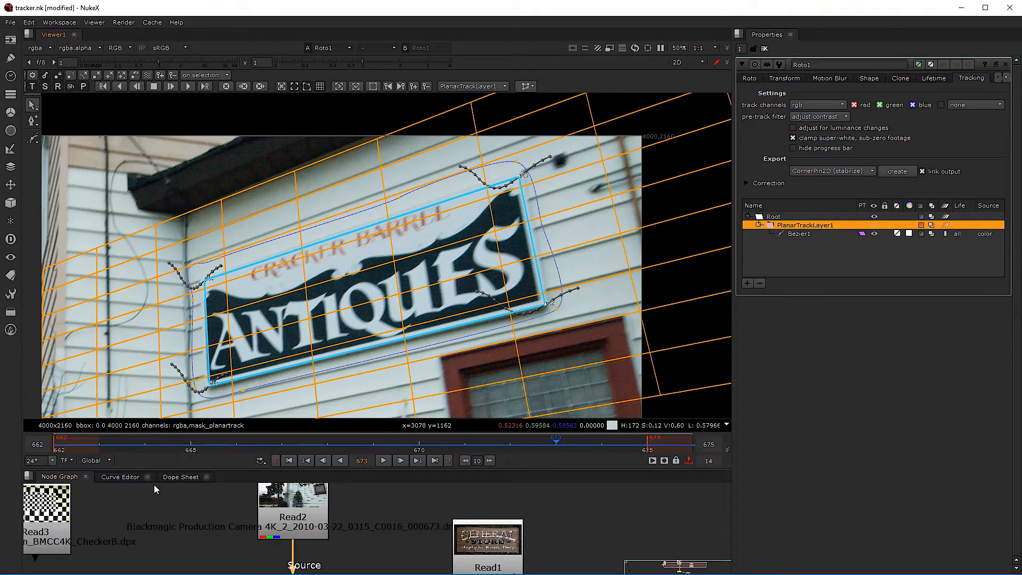
Step: Enlarge the lower pane, show Roto1's planar track keyframes in the Dope Sheet, and examine the surface's right-hand corners closely
drag(200, 461, 187, 326)
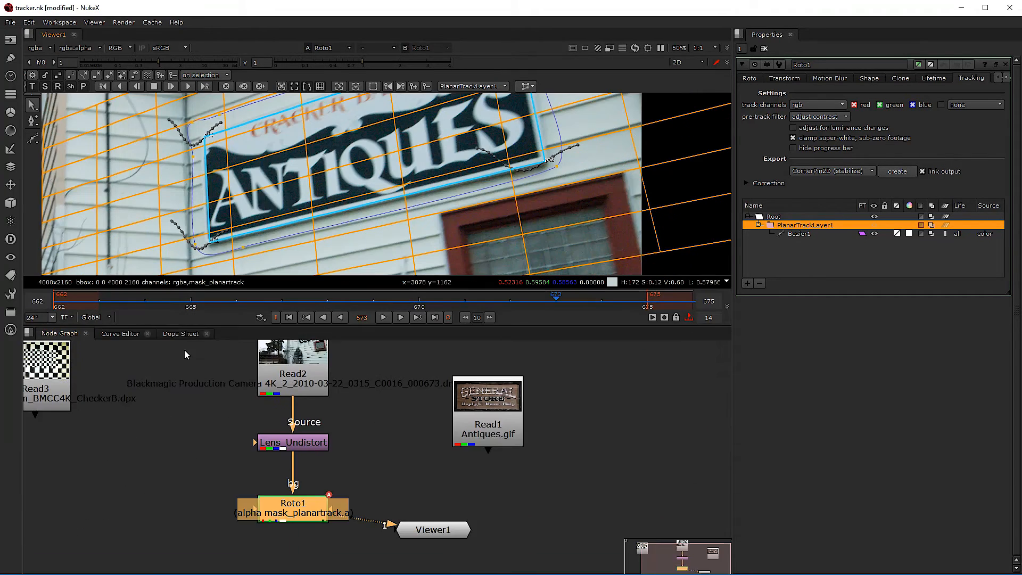
click(180, 333)
scroll(710, 371, up, 10)
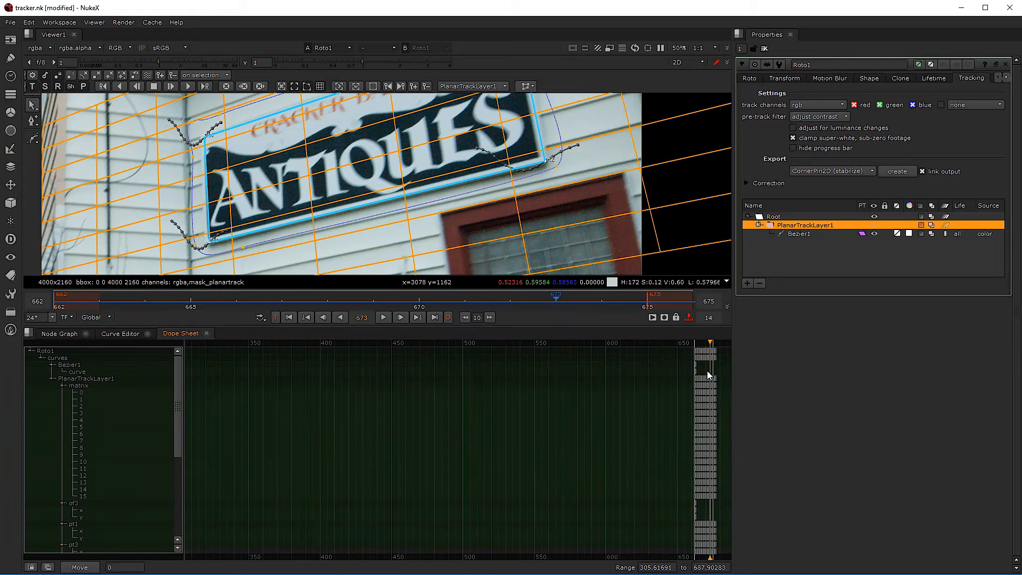
scroll(719, 363, up, 5)
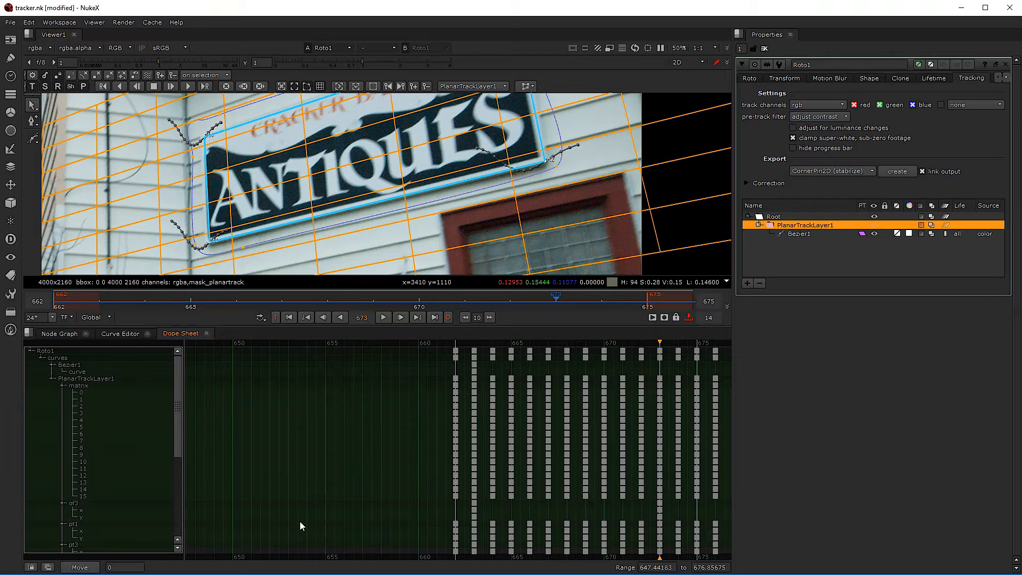
scroll(413, 212, down, 6)
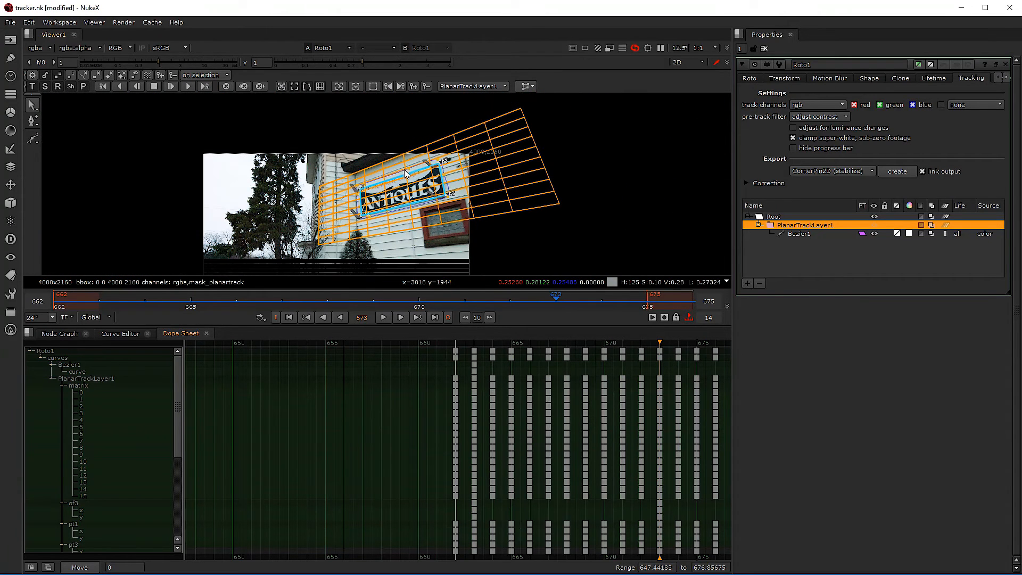
click(71, 77)
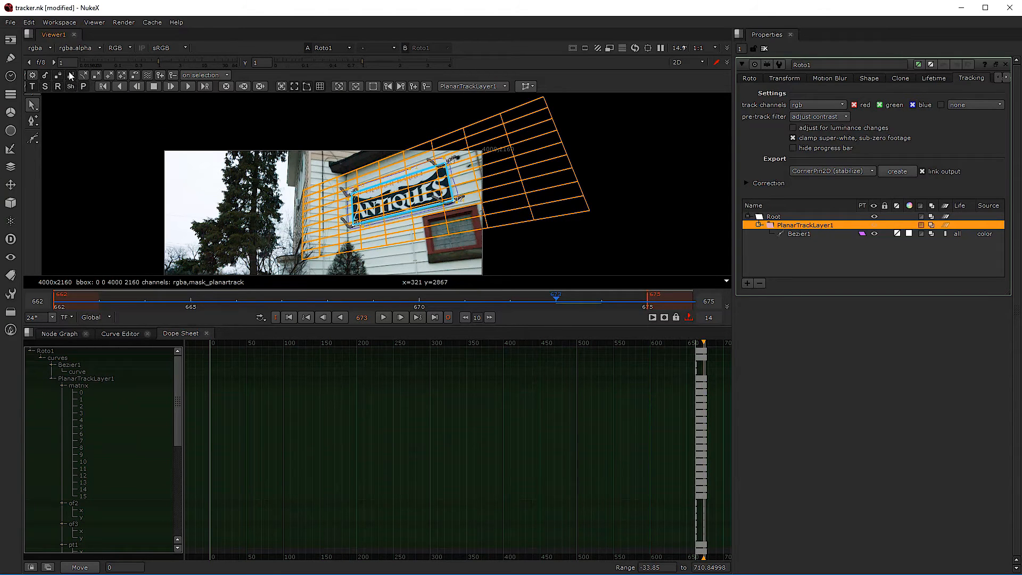
scroll(442, 171, up, 6)
scroll(442, 170, down, 2)
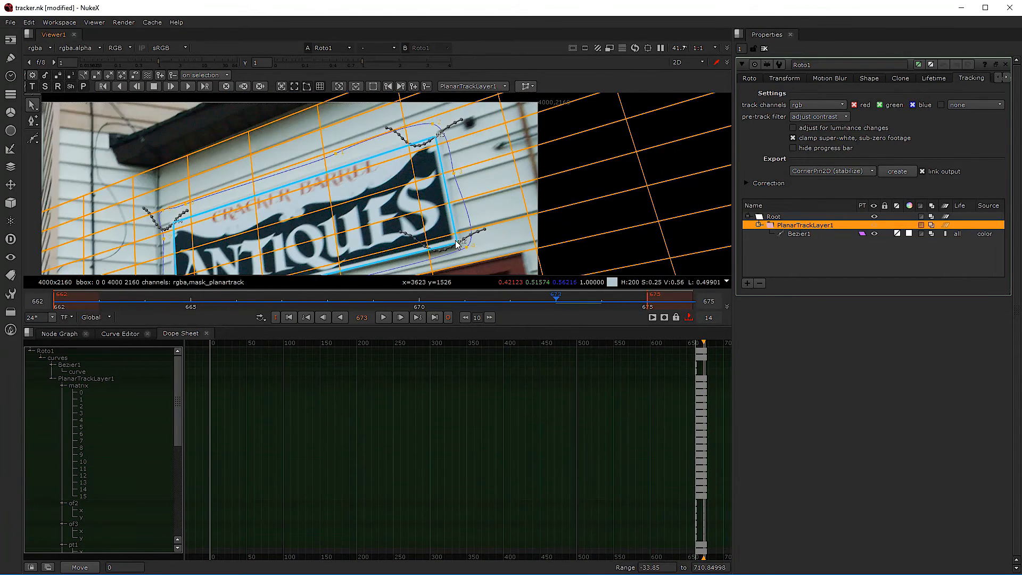
scroll(461, 221, down, 3)
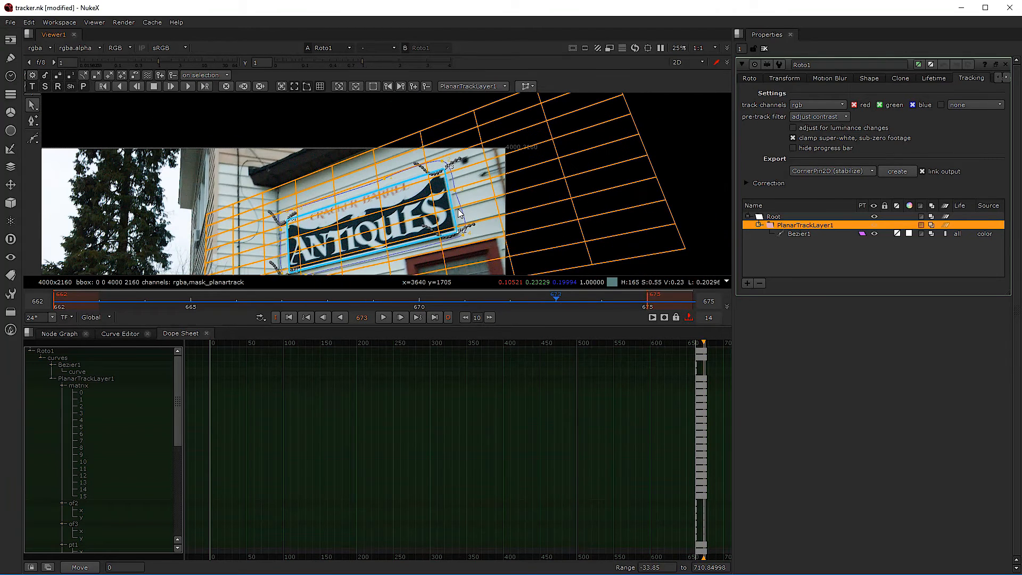
scroll(452, 177, up, 8)
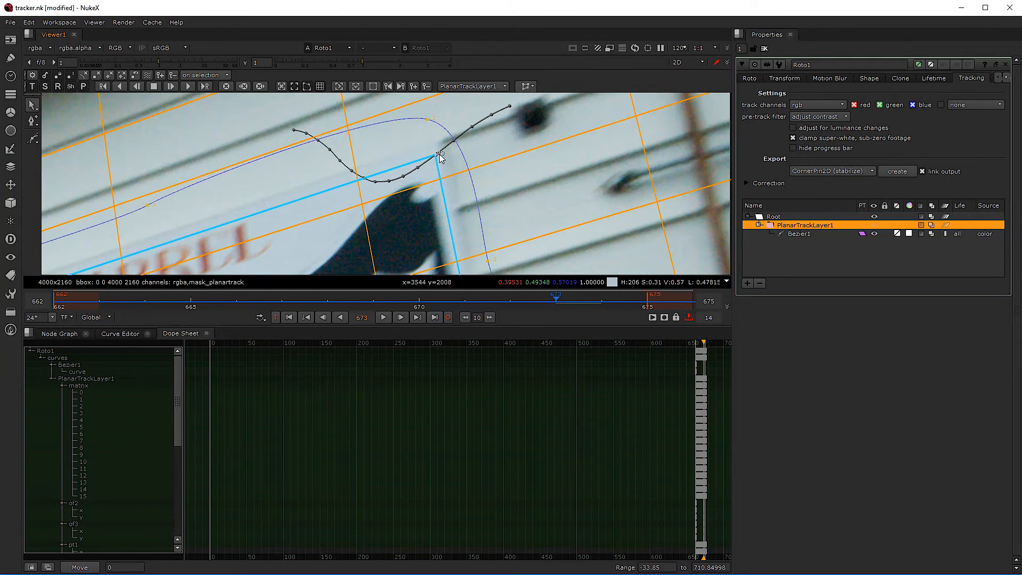
Step: Locate the of2 and of3 corner offset keys in the Dope Sheet and select the of3 keys at frame 673
drag(180, 422, 188, 483)
scroll(713, 403, up, 10)
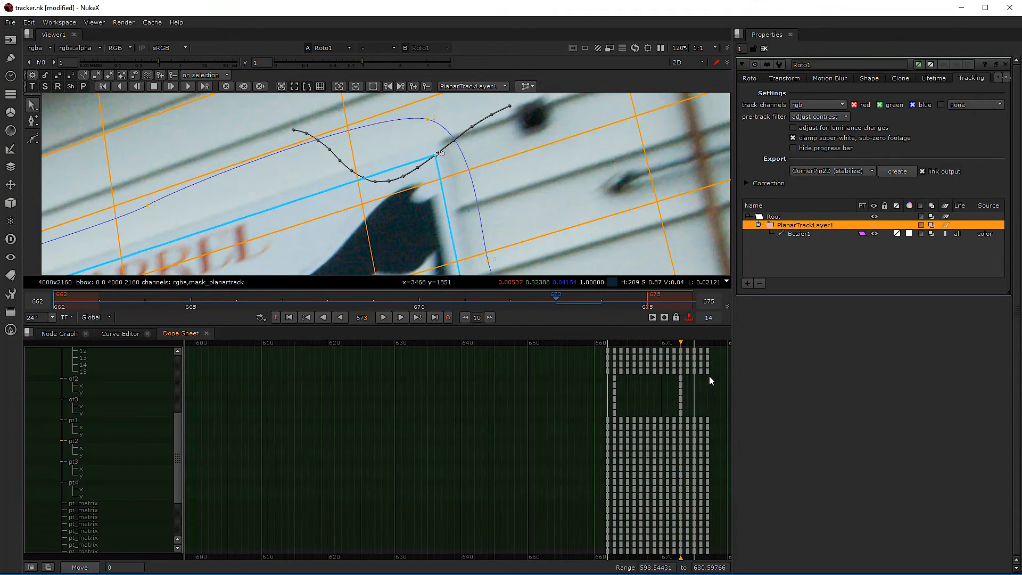
scroll(709, 376, up, 2)
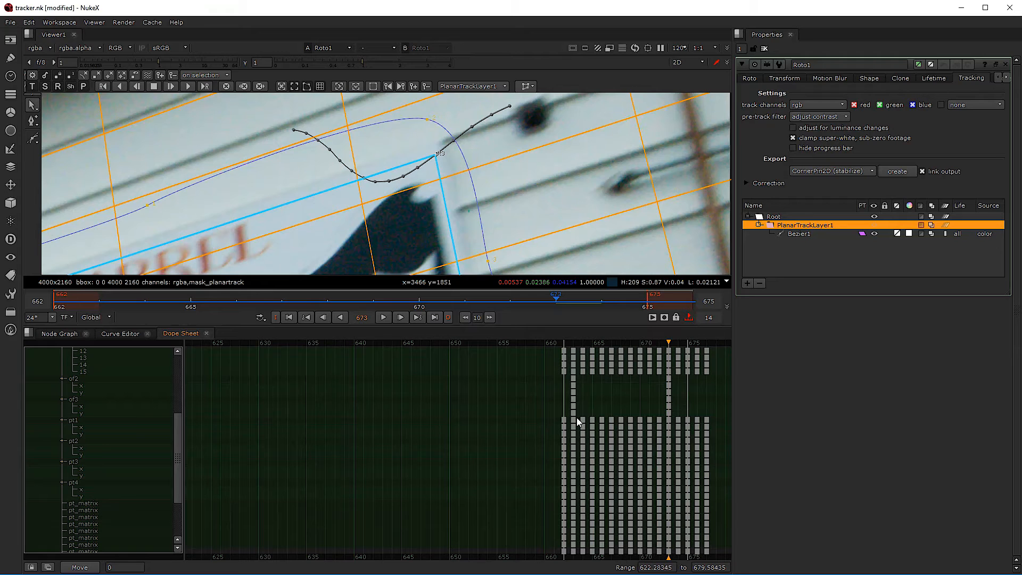
drag(673, 417, 673, 417)
scroll(432, 190, down, 4)
scroll(445, 218, down, 1)
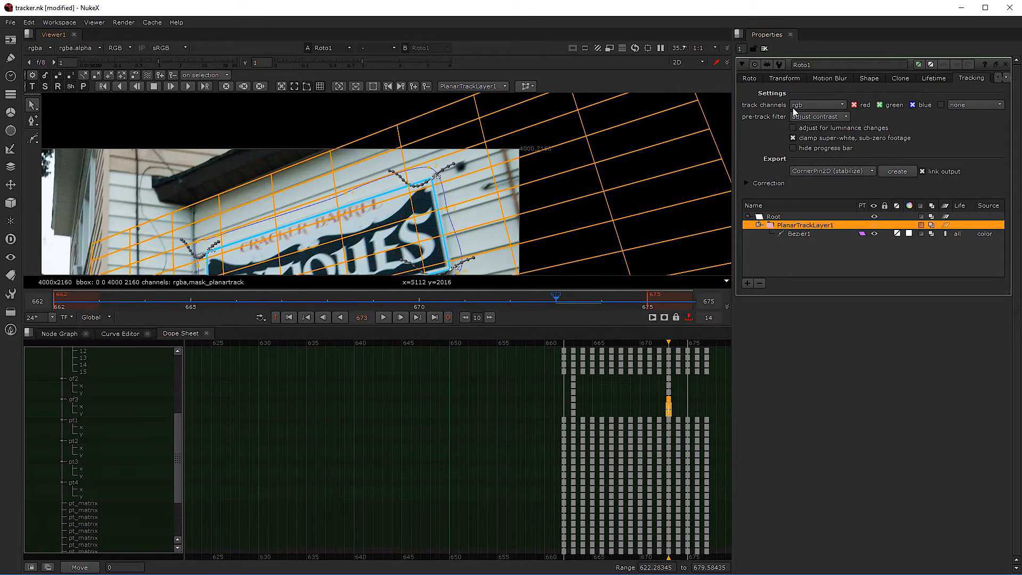
Step: Show Roto1's main shape settings and compare the keys of Bezier1 with those of PlanarTrackLayer1 around frame 671
click(749, 79)
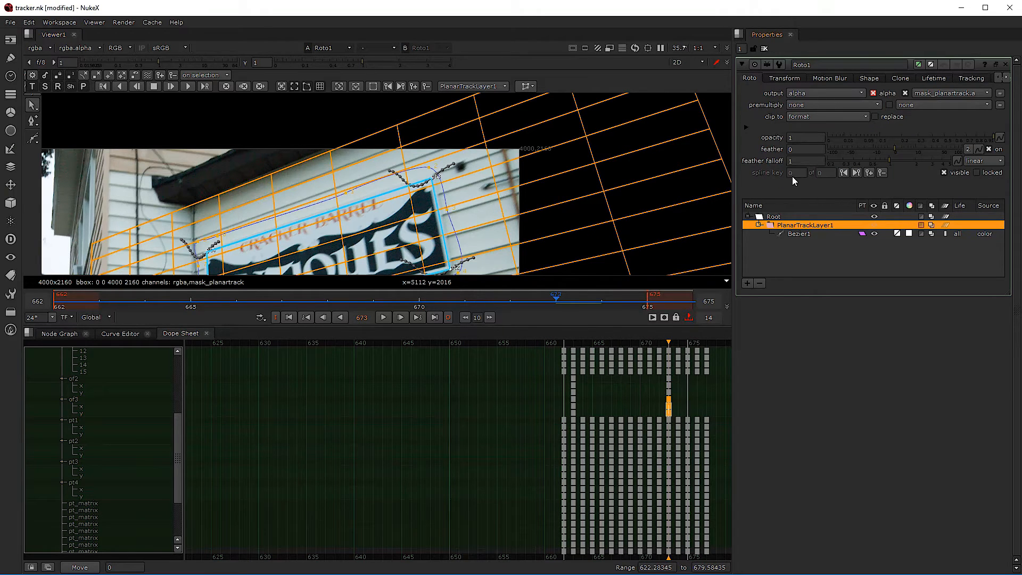
drag(539, 301, 469, 305)
click(796, 235)
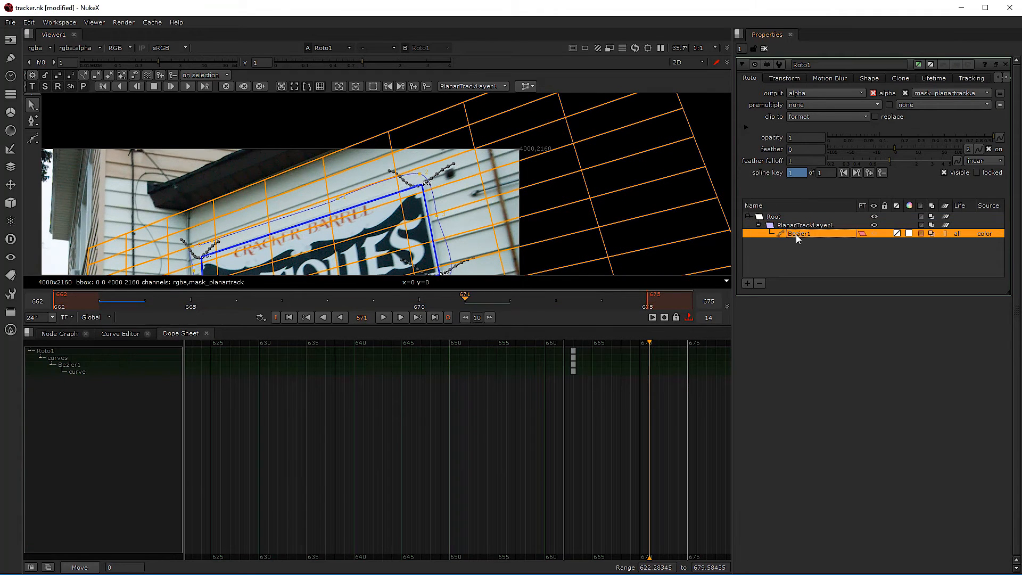
click(801, 226)
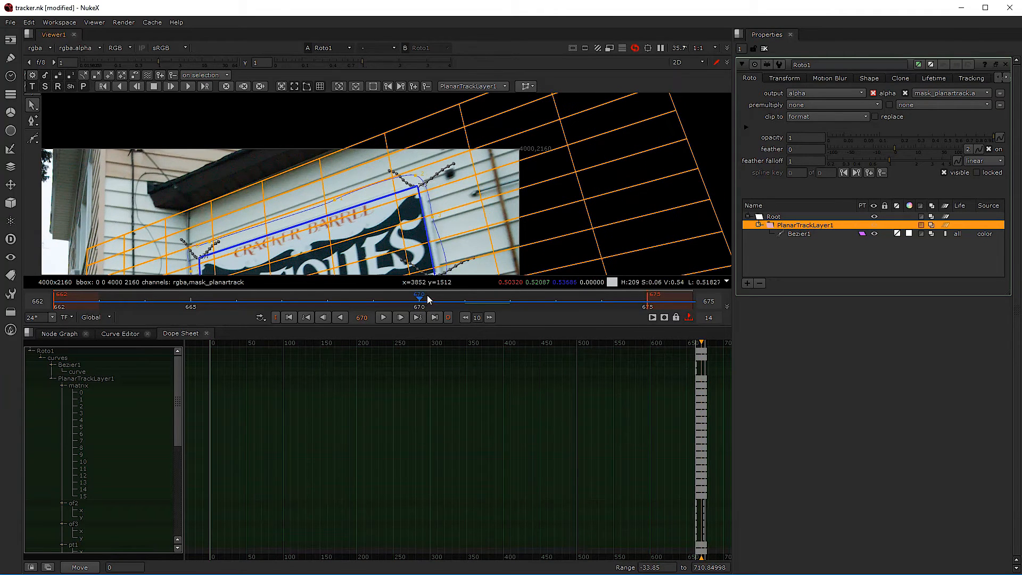
Step: Try keying the Bezier1 shape at frame 671, deleting the added spline key each time
click(420, 174)
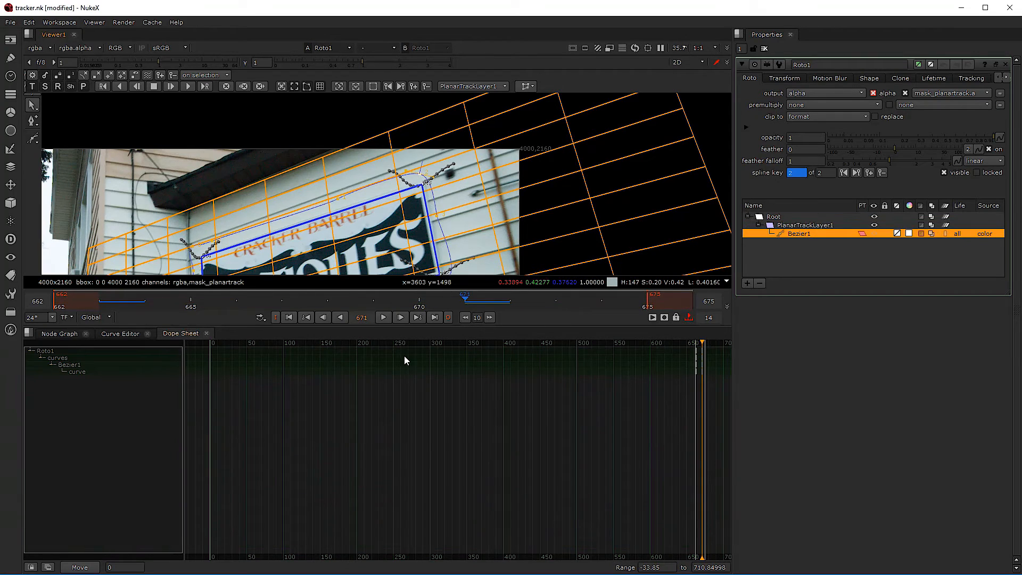
mouse_move(485, 302)
mouse_down()
mouse_move(401, 299)
mouse_move(483, 306)
mouse_up()
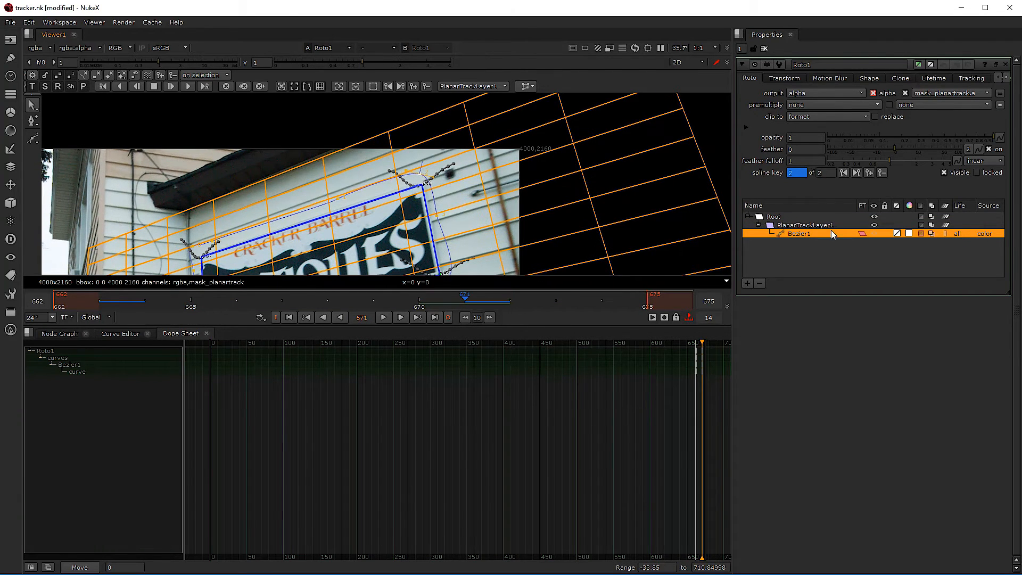
click(882, 174)
middle_drag(510, 227, 510, 187)
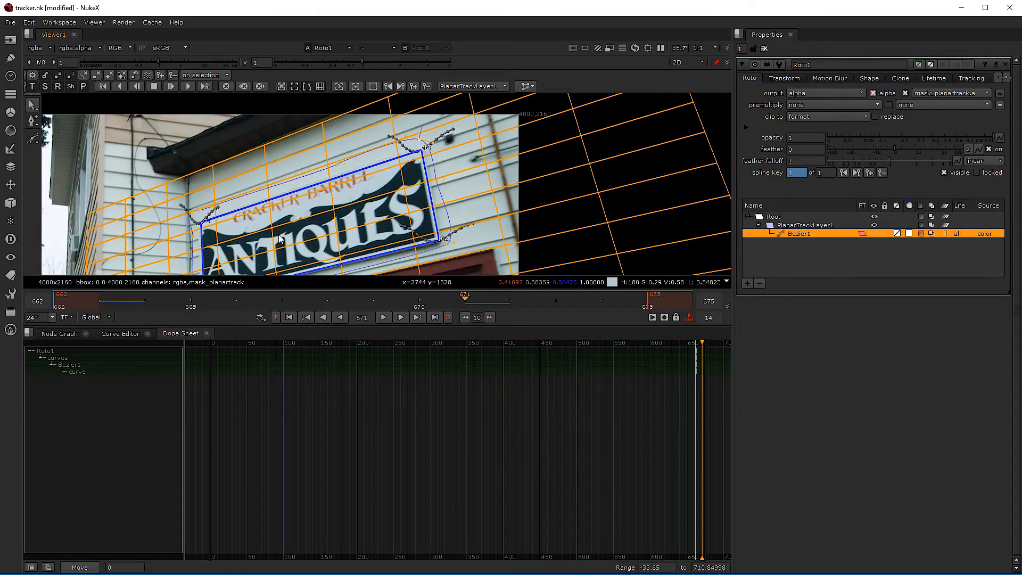
click(446, 244)
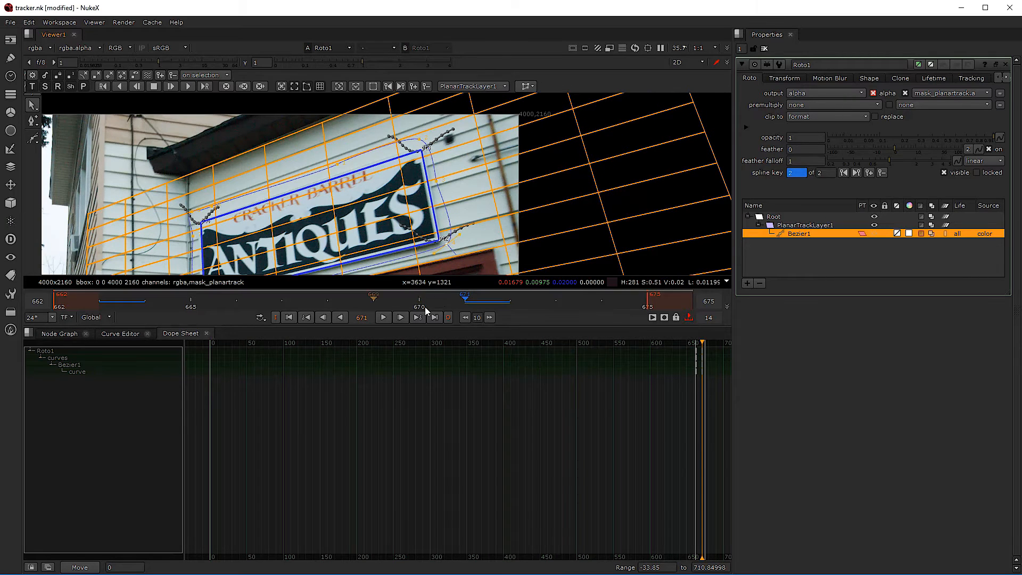
click(882, 172)
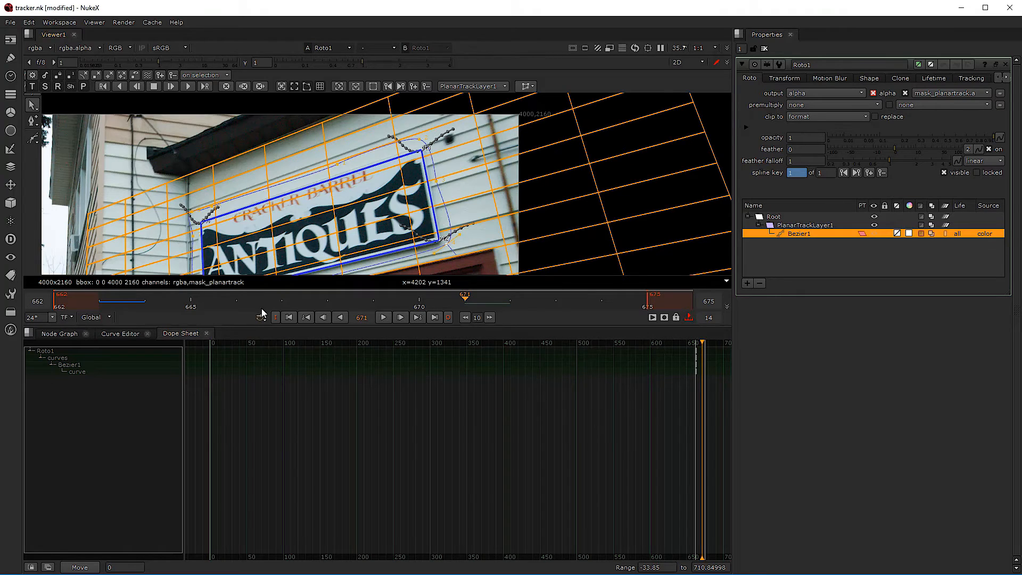
Step: Go to Bezier1's spline key at frame 663 and examine how the outline fits the sign
drag(260, 298, 118, 298)
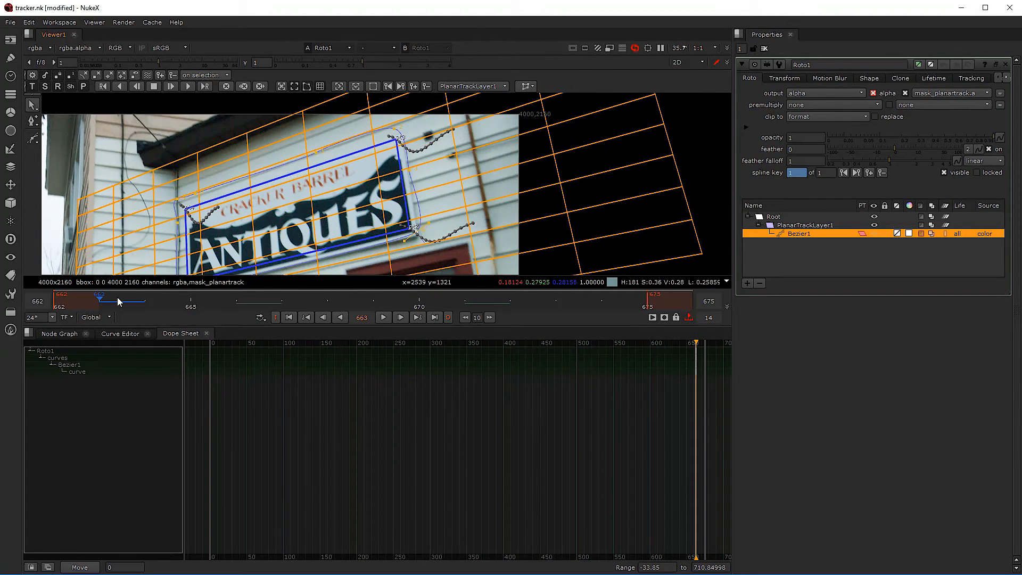
scroll(254, 227, down, 1)
middle_drag(213, 225, 246, 190)
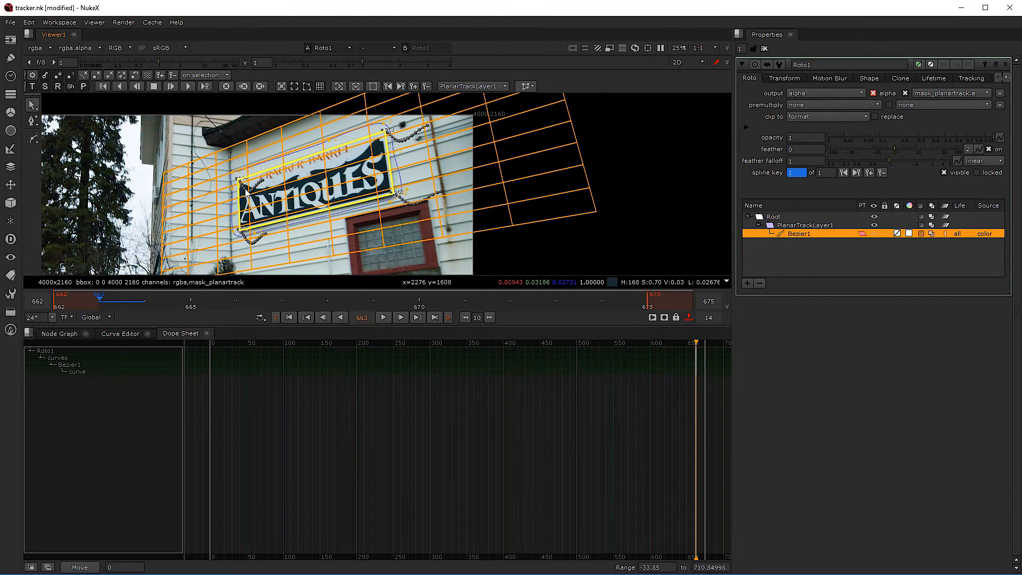
scroll(245, 191, up, 1)
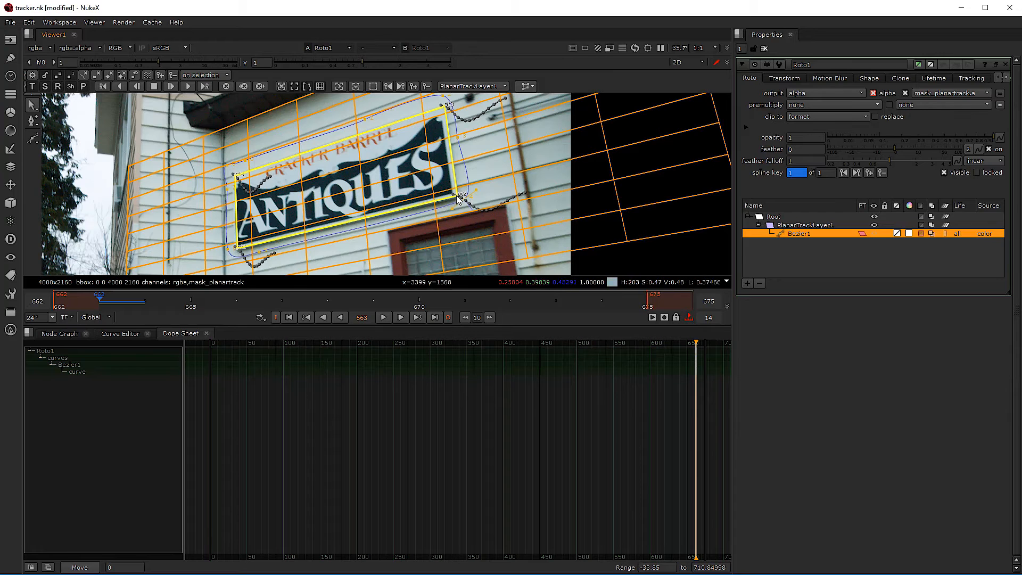
Step: Try pulling the planar surface's lower-right corner off the sign at frame 672, check its effect on other frames, and undo the drag
click(516, 302)
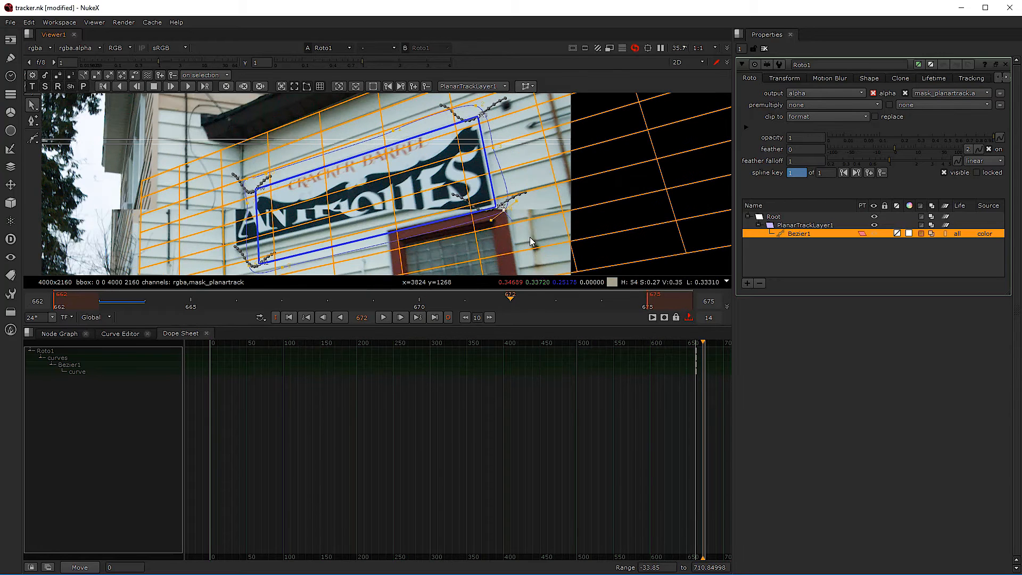
drag(496, 207, 575, 242)
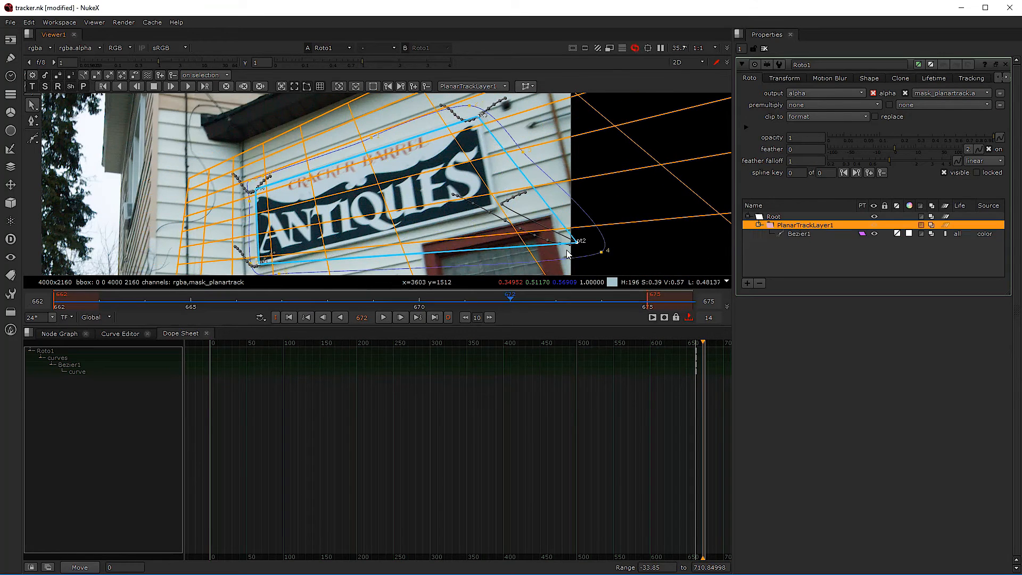
drag(139, 307, 380, 296)
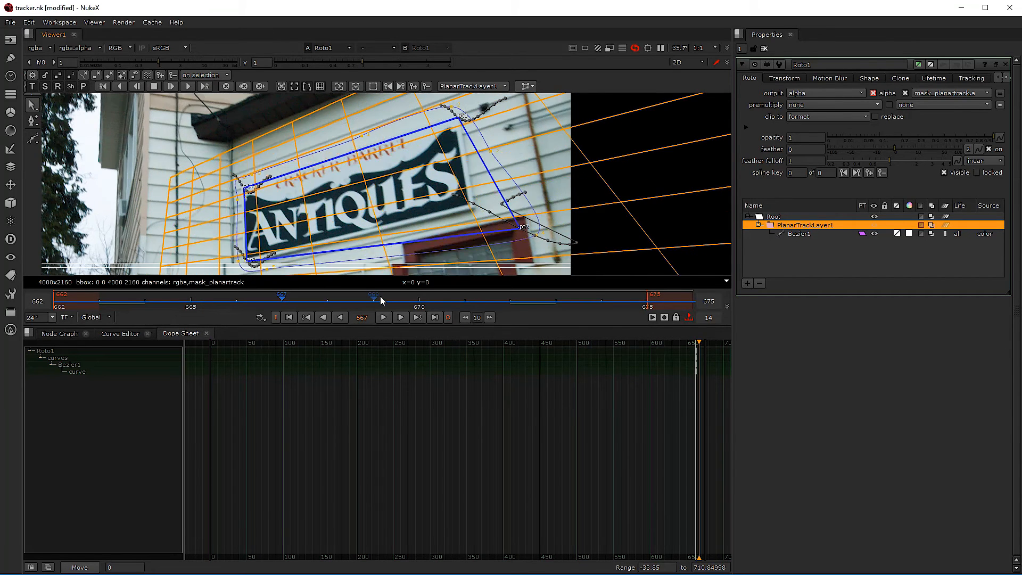
click(28, 23)
click(31, 32)
click(28, 23)
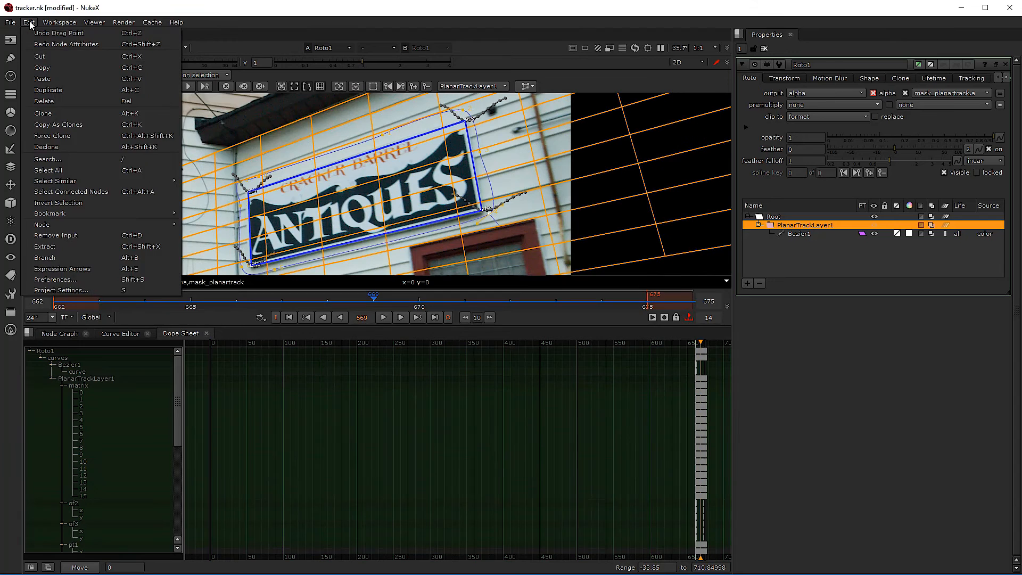
click(53, 33)
Step: At frame 663, export a CornerPin2D (absolute) node from Roto1's planar track
click(229, 301)
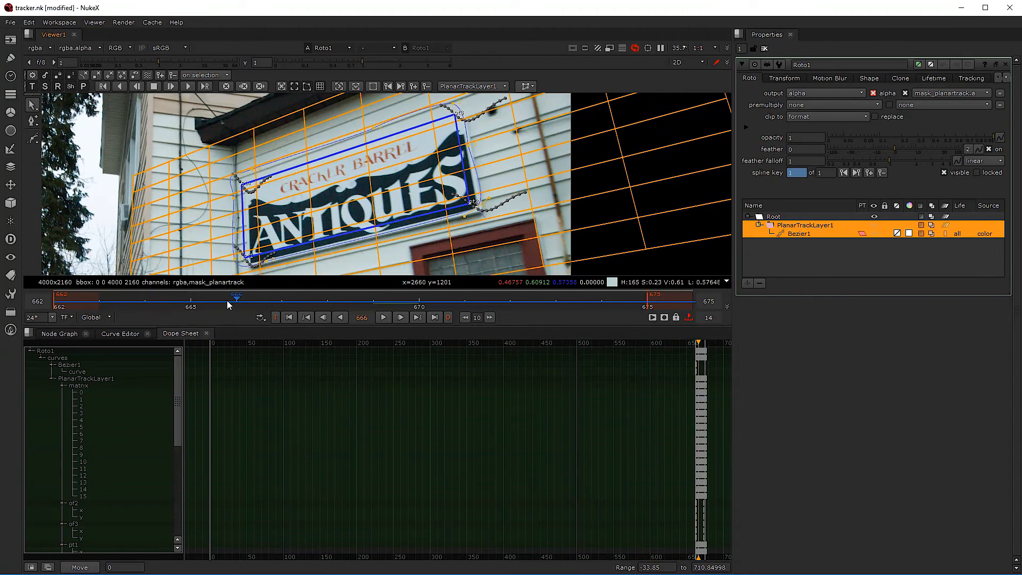
click(98, 302)
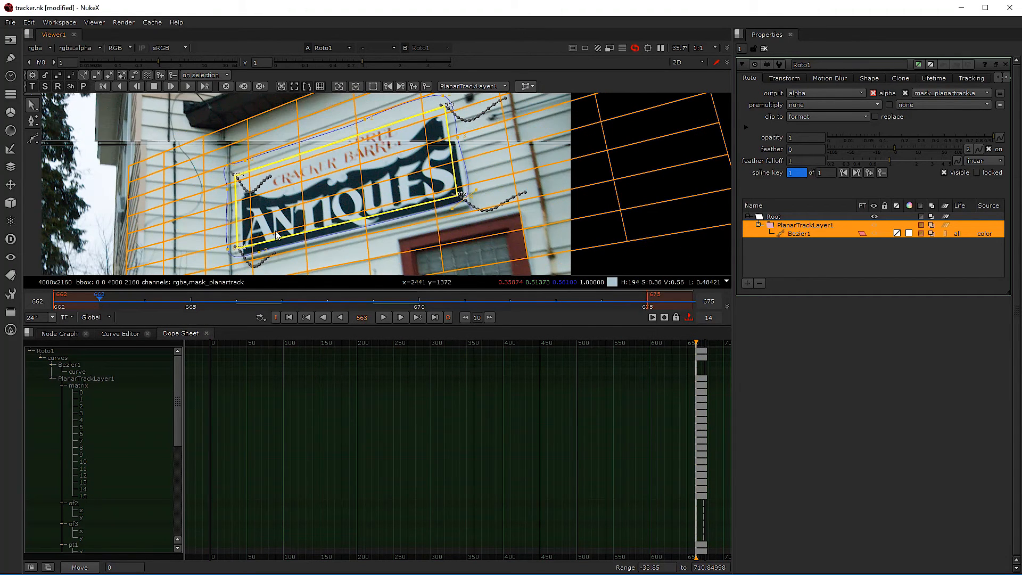
click(66, 334)
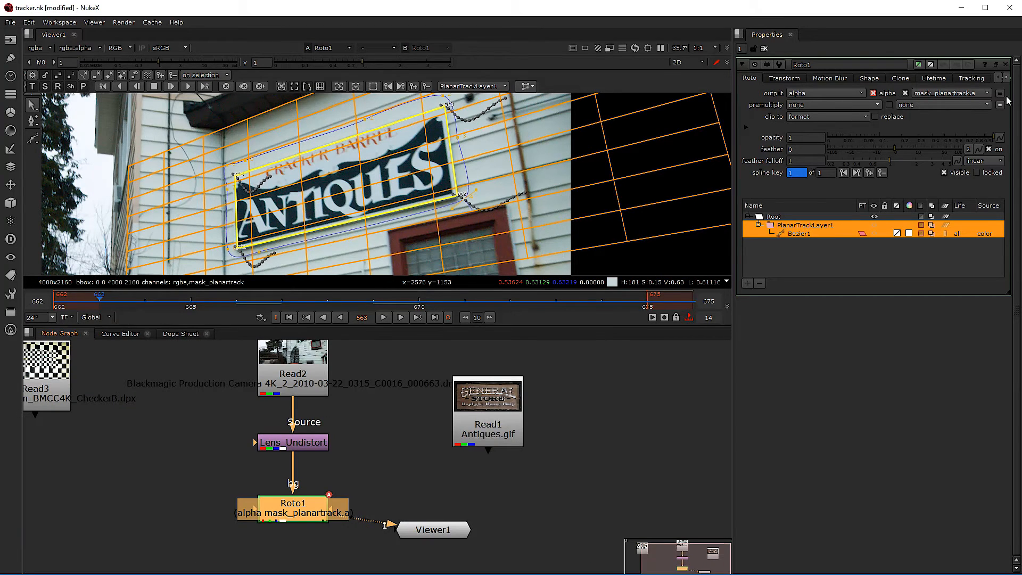
click(972, 80)
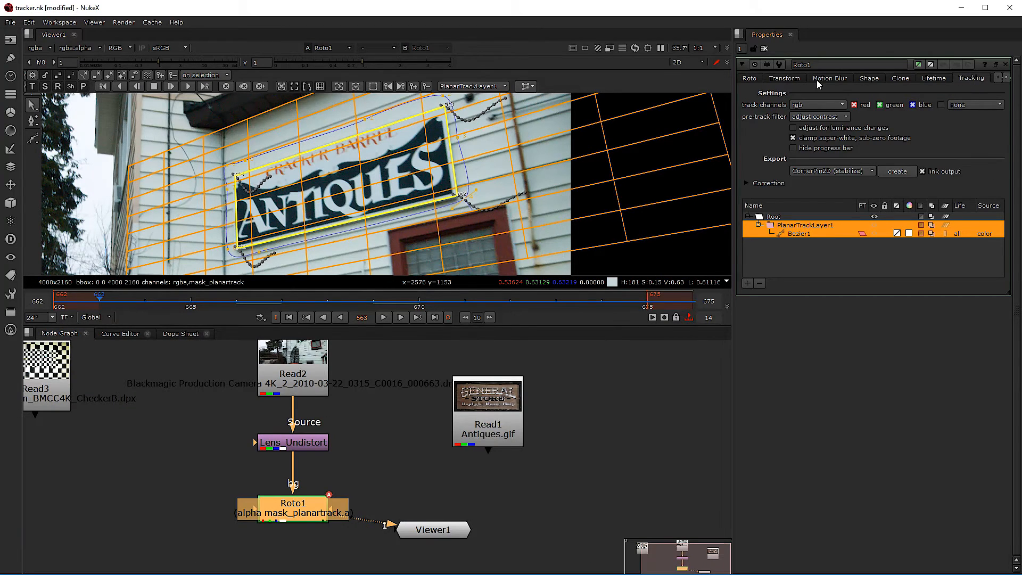
click(794, 171)
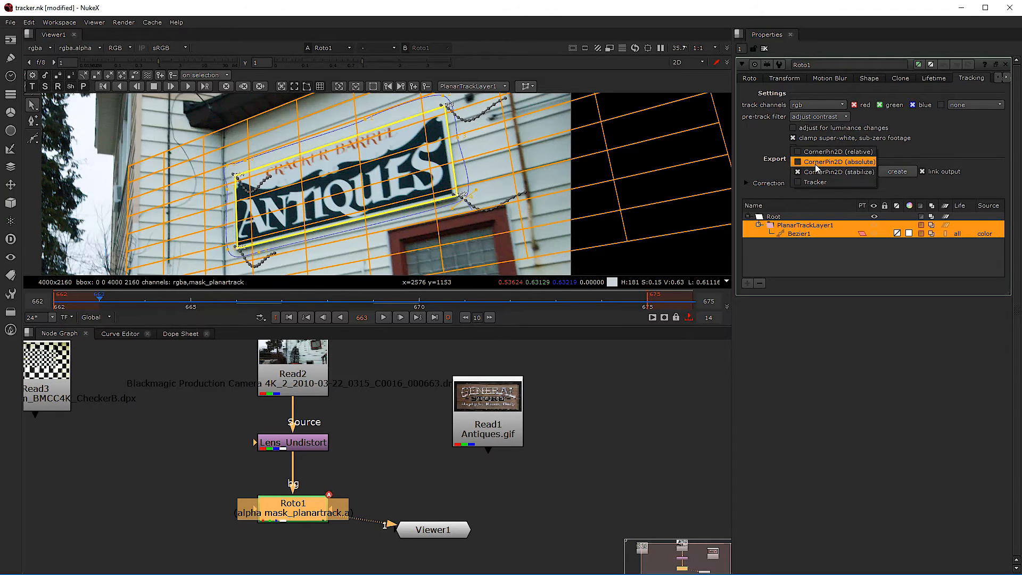
click(821, 165)
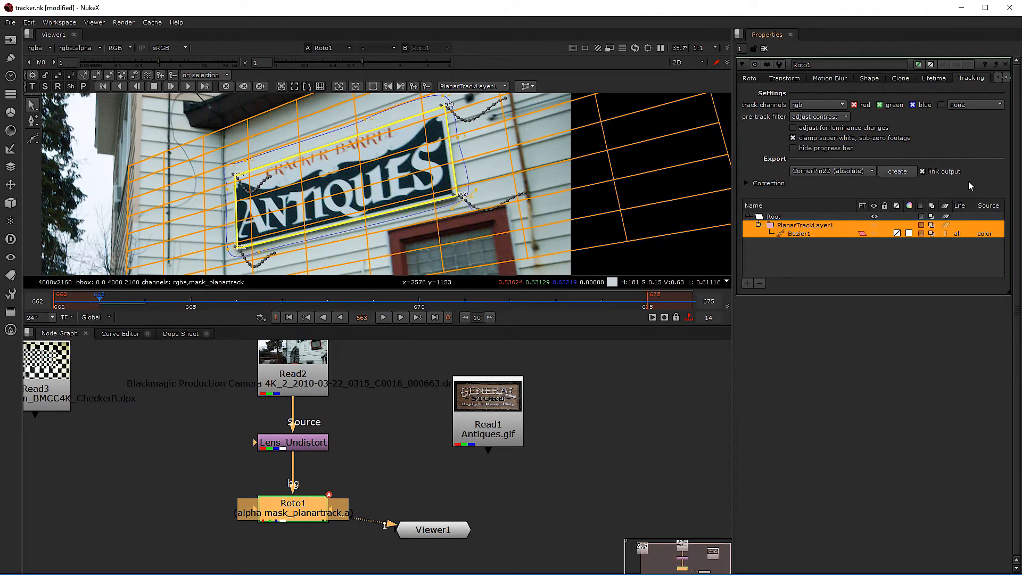
click(897, 172)
scroll(279, 521, down, 2)
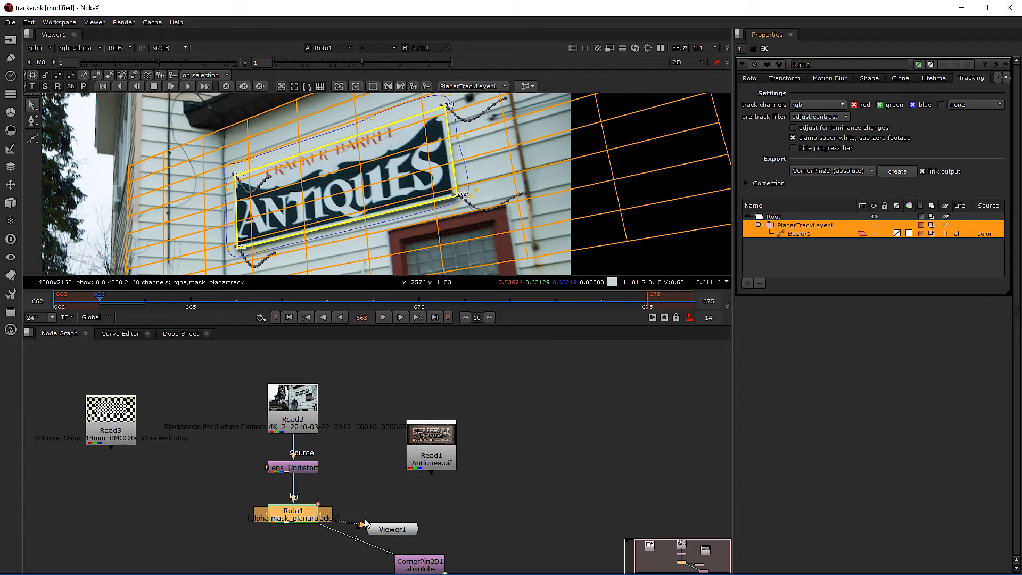
Step: Place CornerPin2D1 below Read1 in the node graph and connect its input to Read1
drag(418, 566, 505, 523)
drag(436, 455, 522, 438)
drag(500, 512, 515, 480)
scroll(506, 488, up, 2)
click(445, 501)
scroll(384, 479, down, 3)
Step: Add a Merge (over) with Lens_Undistort as B and CornerPin2D1 as A, and view its output
click(407, 495)
key(m)
drag(335, 532, 245, 494)
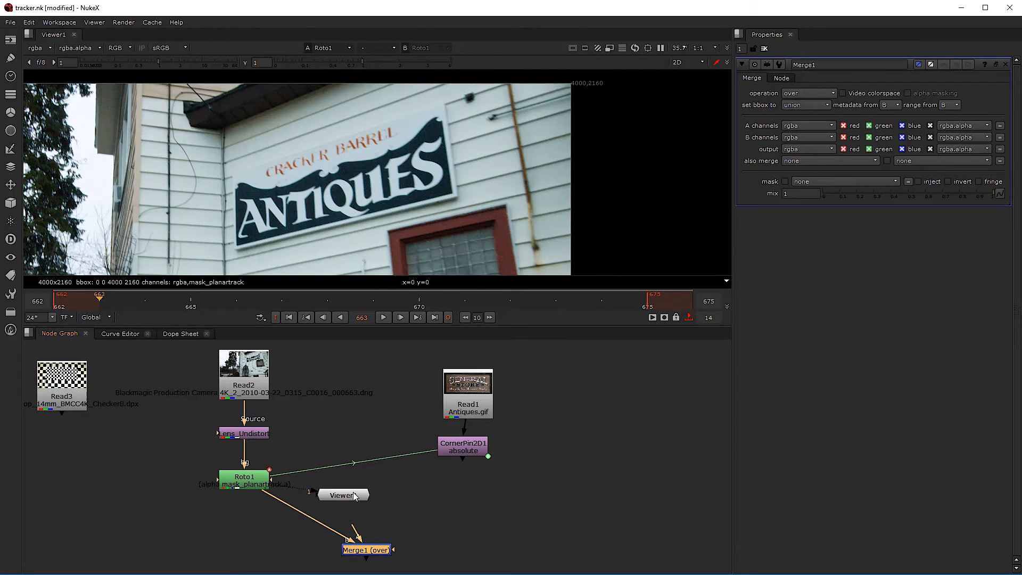
drag(345, 538, 249, 435)
drag(353, 526, 456, 453)
drag(359, 493, 307, 511)
drag(368, 549, 360, 522)
key(1)
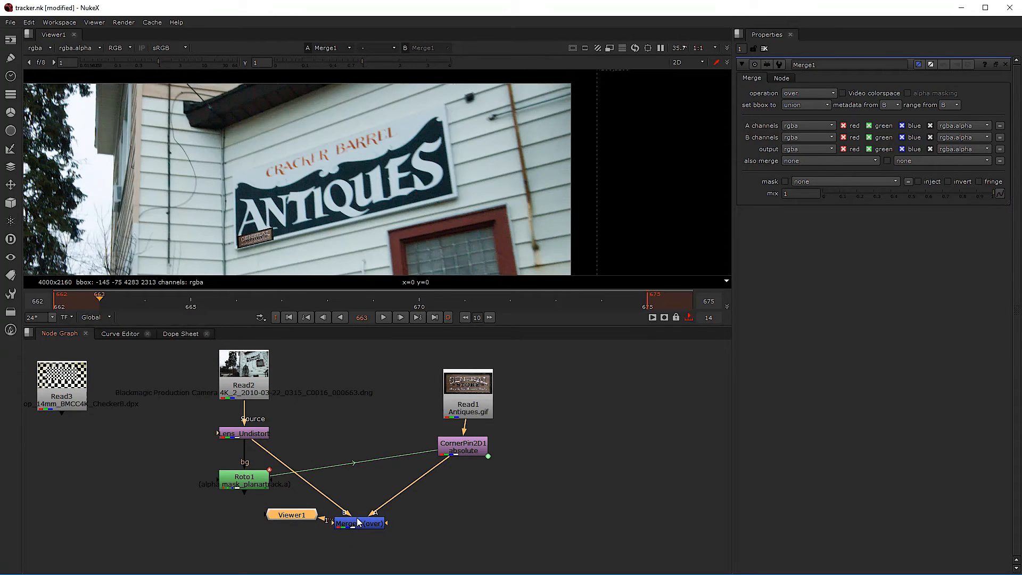
Step: Inspect the General Store image's placement on the Antiques sign, and disable CornerPin2D1 to examine the unpinned composite
scroll(256, 241, up, 5)
scroll(256, 241, down, 2)
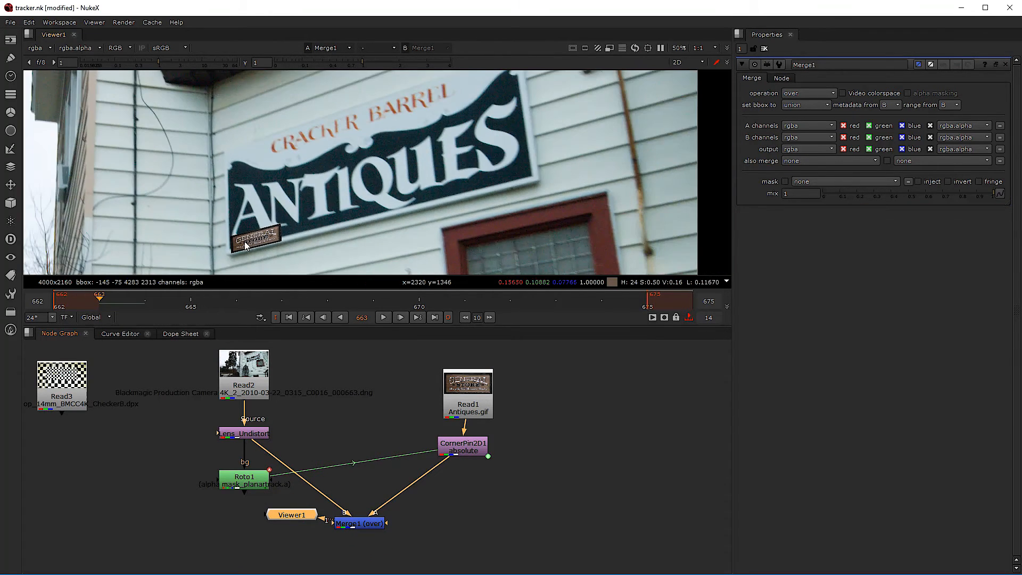
scroll(254, 240, up, 4)
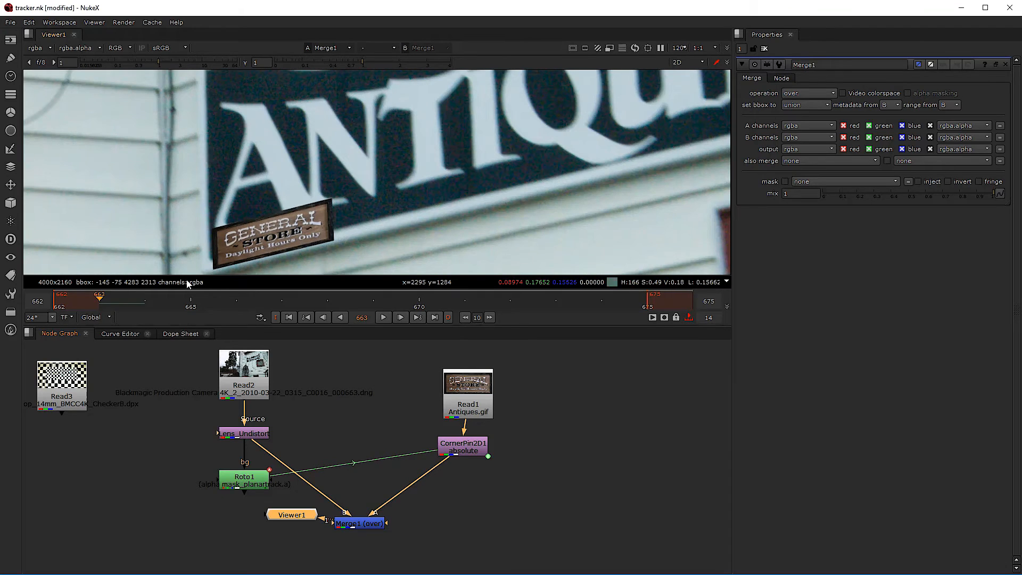
click(467, 450)
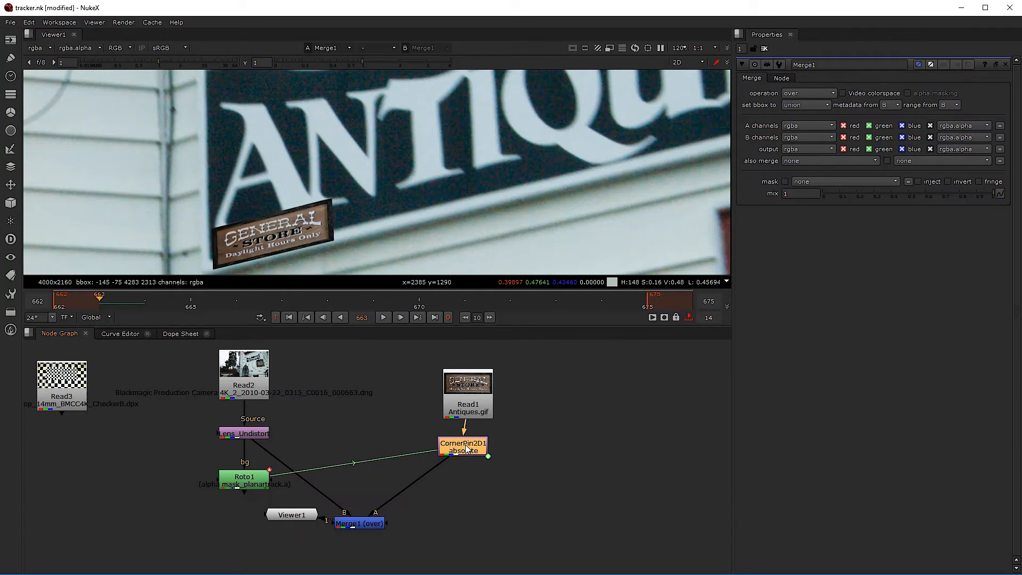
key(d)
scroll(376, 167, down, 4)
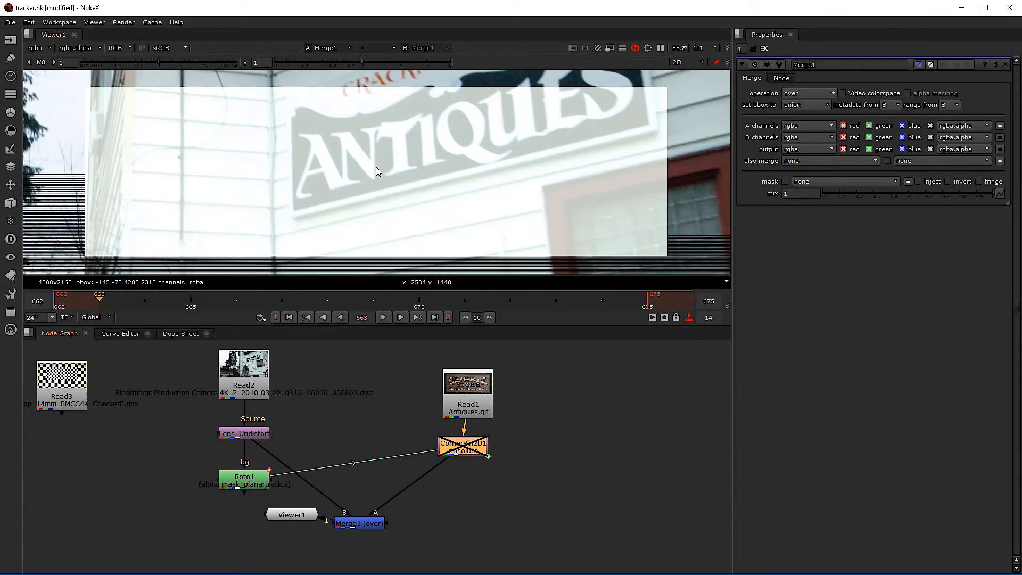
scroll(377, 513, up, 2)
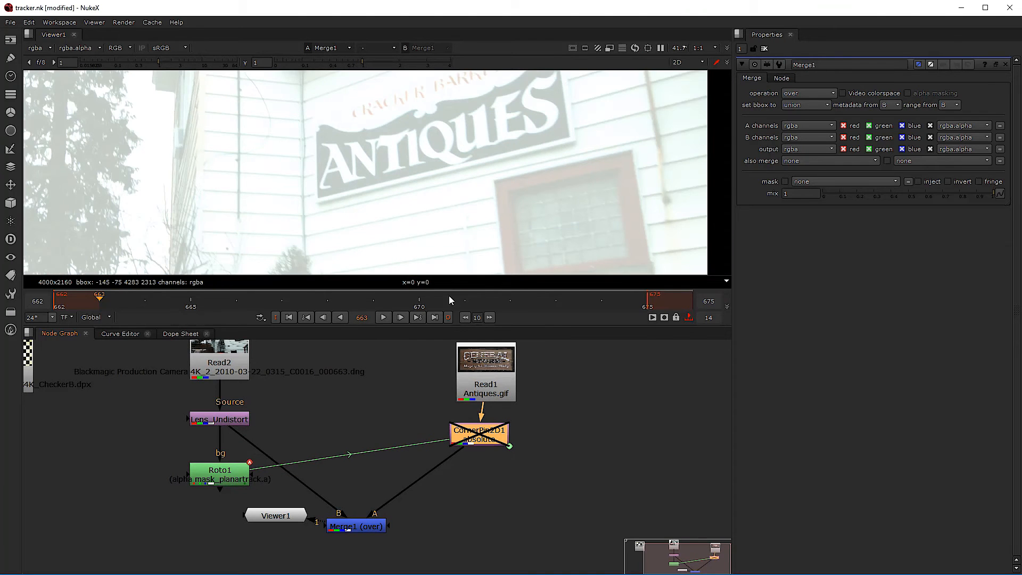
scroll(440, 236, down, 4)
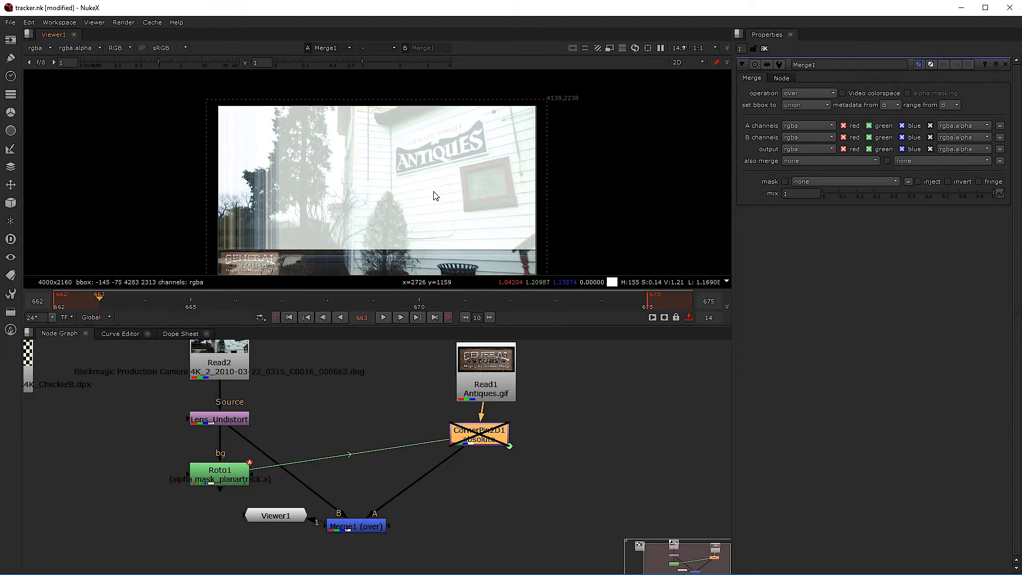
scroll(480, 456, up, 2)
scroll(473, 373, down, 2)
Step: View Read1 on its own, examine its alpha channel, and return to the colour display
click(484, 390)
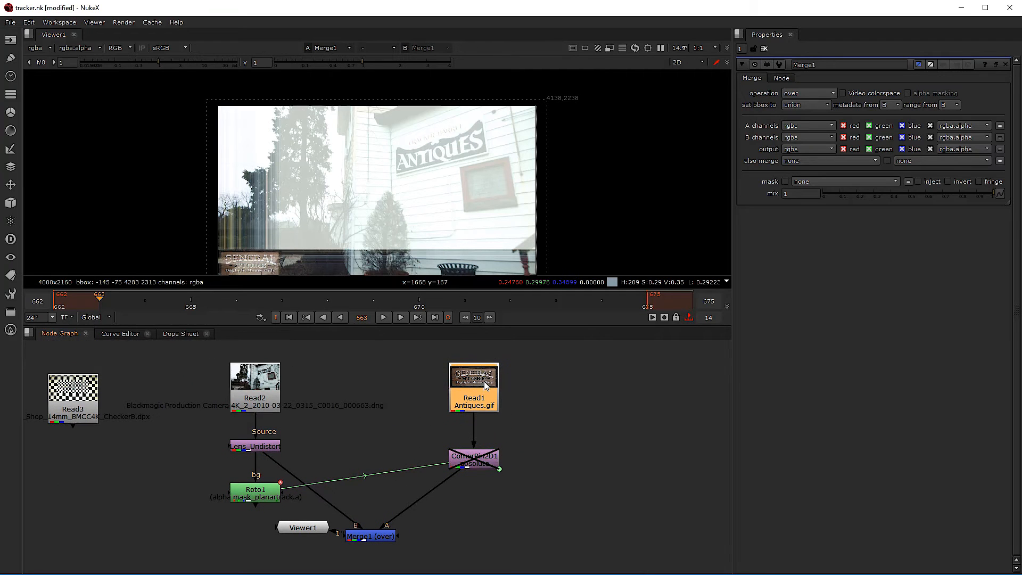
key(1)
key(a)
key(a)
key(a)
key(a)
key(a)
key(a)
key(a)
key(a)
key(a)
key(a)
key(a)
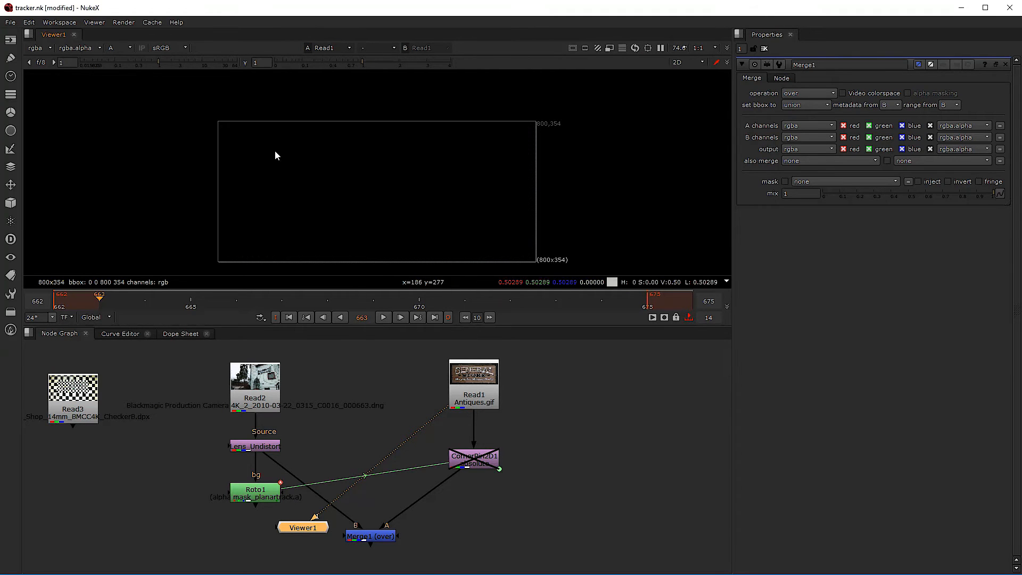
key(a)
Step: Insert a Shuffle node between Read1 and CornerPin2D1 with the alpha output set to 1
drag(468, 397, 468, 377)
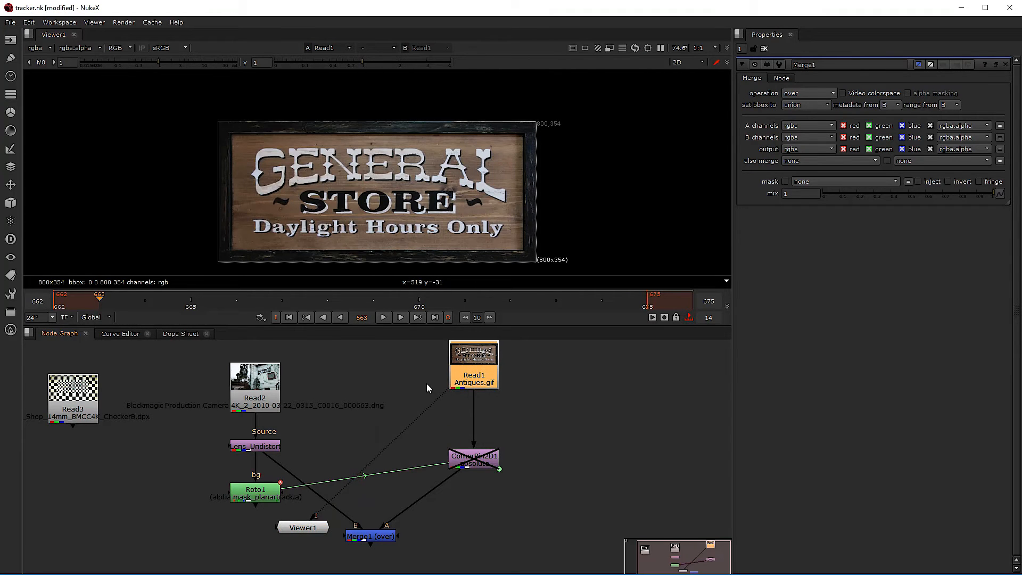
scroll(432, 401, up, 4)
key(Tab)
text(shuf)
key(Return)
drag(467, 429, 462, 430)
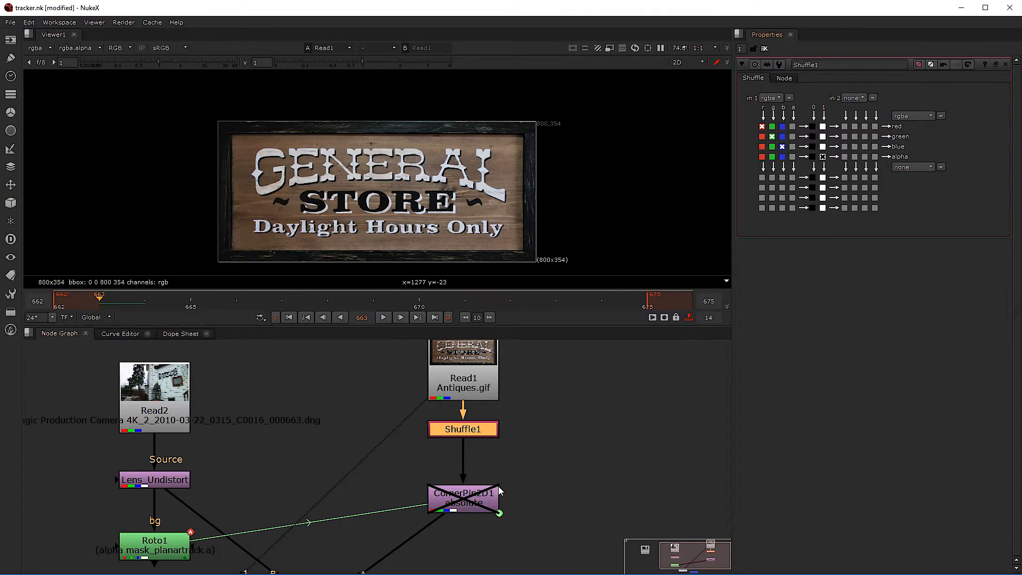
Step: View the Merge1 output with the shuffled alpha and compare it with Shuffle1's output
middle_drag(378, 544, 428, 466)
click(354, 535)
key(1)
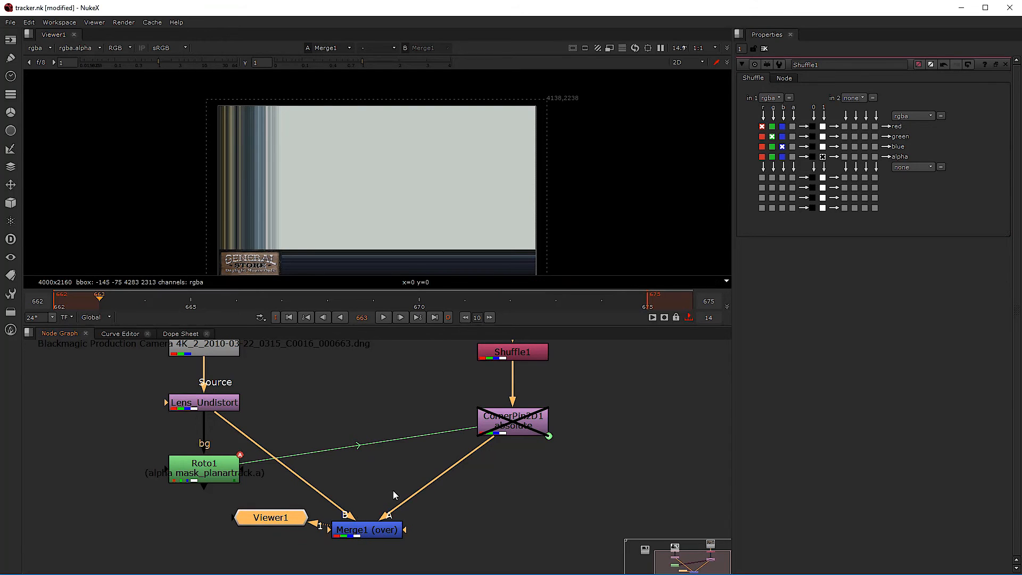
click(512, 352)
key(1)
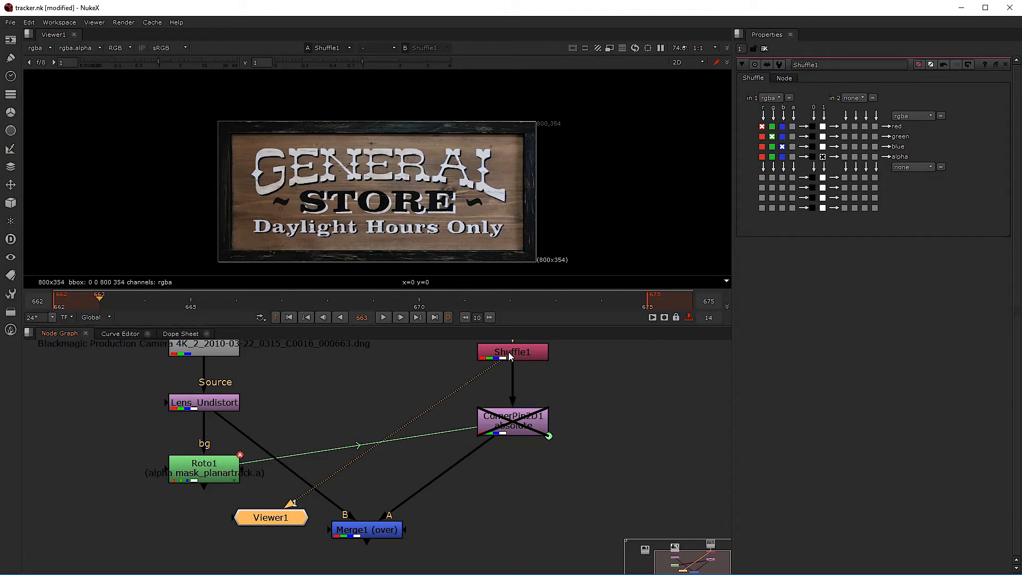
middle_drag(519, 410, 504, 437)
scroll(500, 432, down, 2)
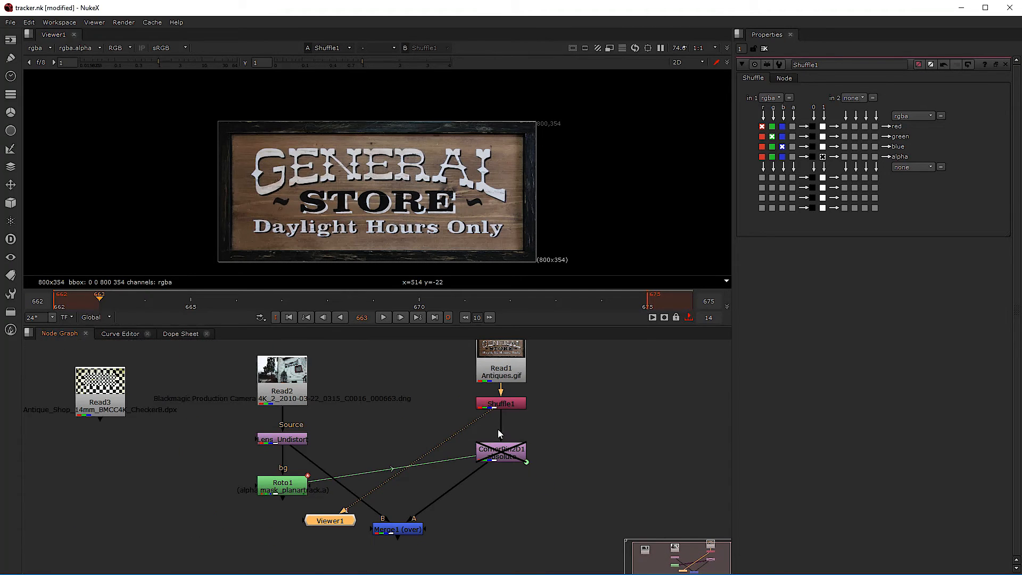
Step: Open Read1's properties to examine the Antiques.gif read settings
double_click(500, 372)
click(481, 499)
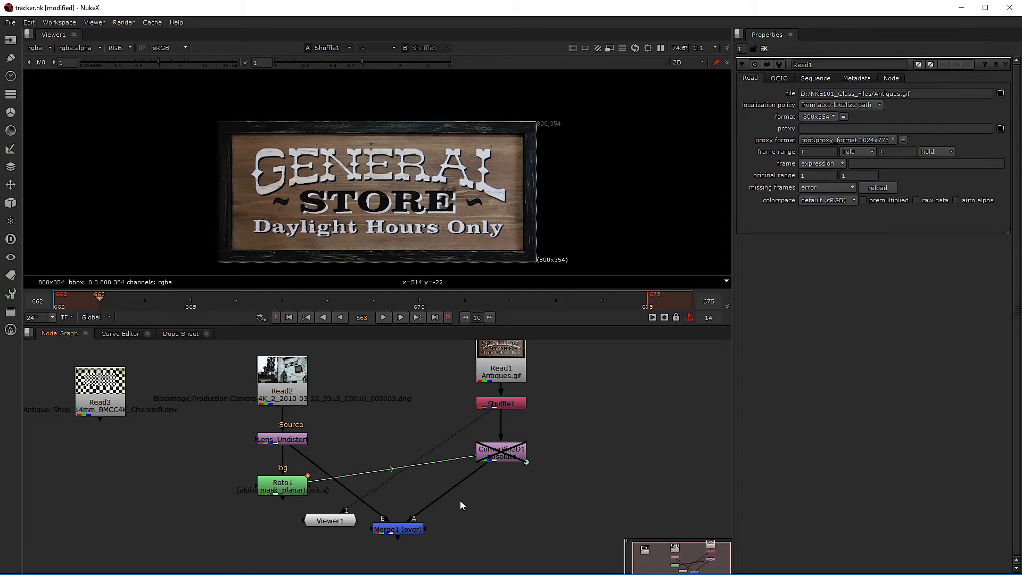
scroll(430, 496, up, 2)
scroll(433, 502, down, 2)
scroll(410, 530, up, 2)
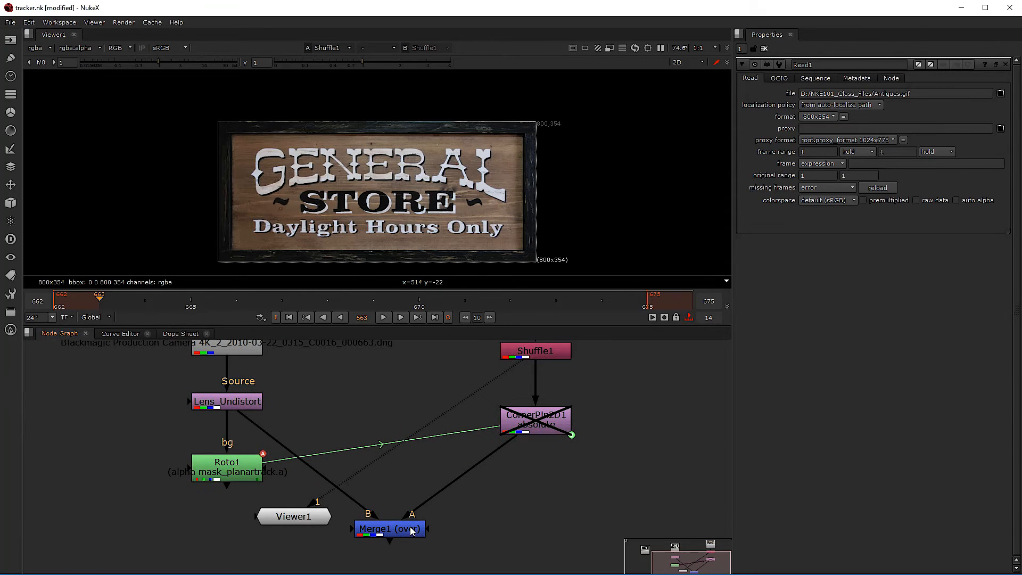
Step: Shift Merge1 aside, re-enable CornerPin2D1, and view Merge1 zoomed in on the pinned General Store sign
drag(386, 527, 401, 532)
click(527, 425)
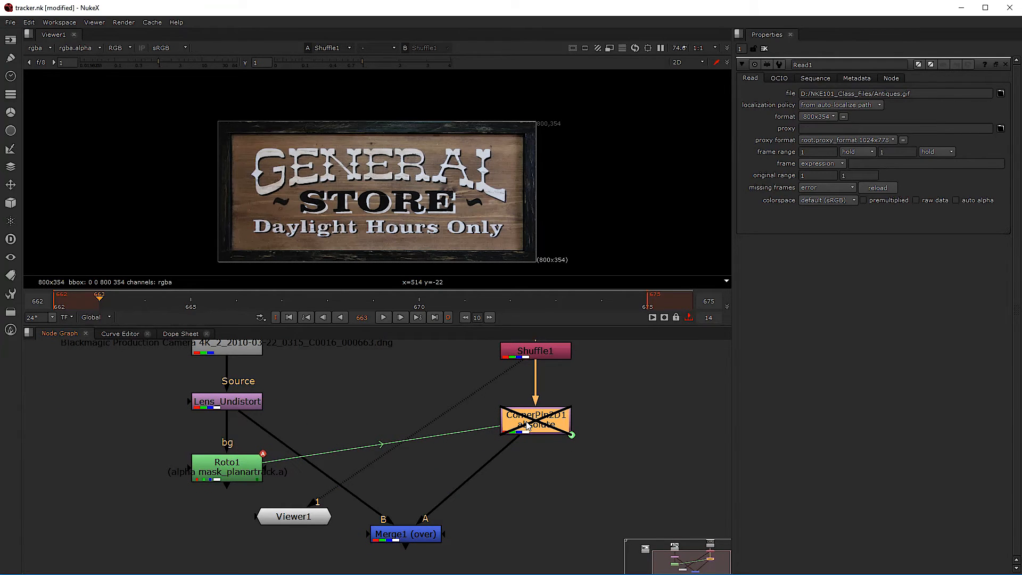
scroll(468, 501, down, 2)
click(434, 518)
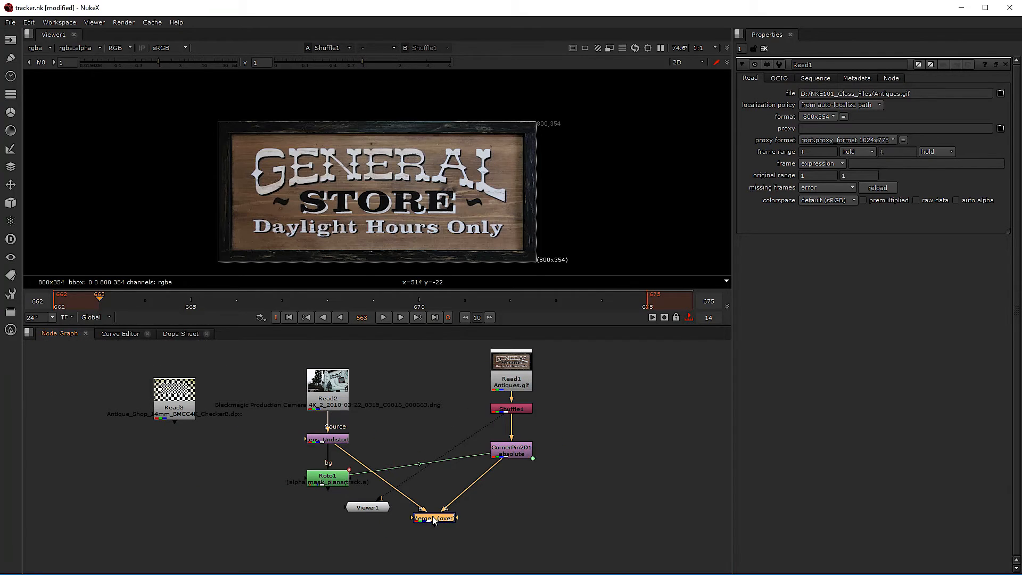
key(1)
click(515, 457)
click(432, 518)
scroll(427, 221, up, 6)
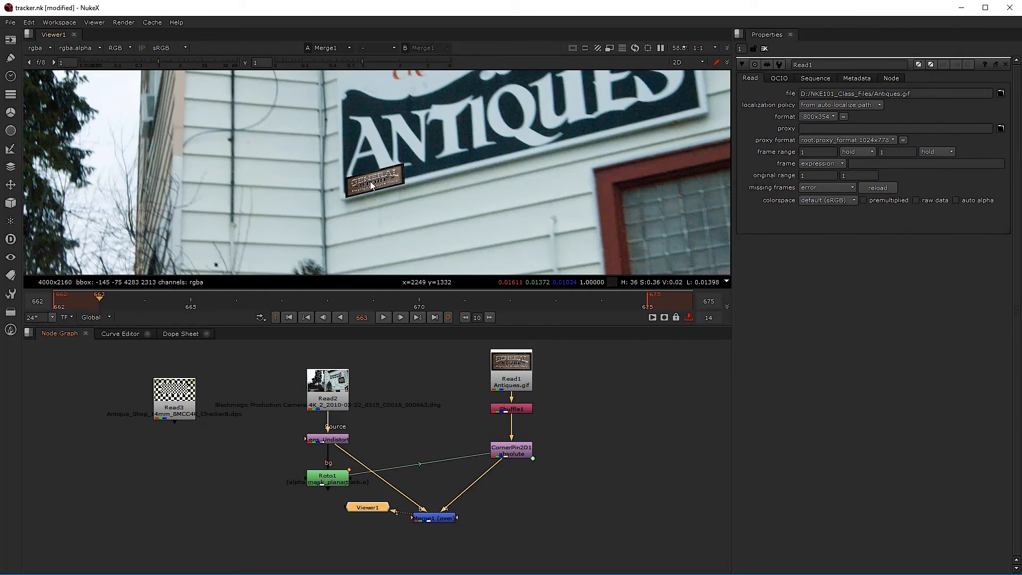
scroll(388, 188, down, 2)
scroll(395, 199, up, 2)
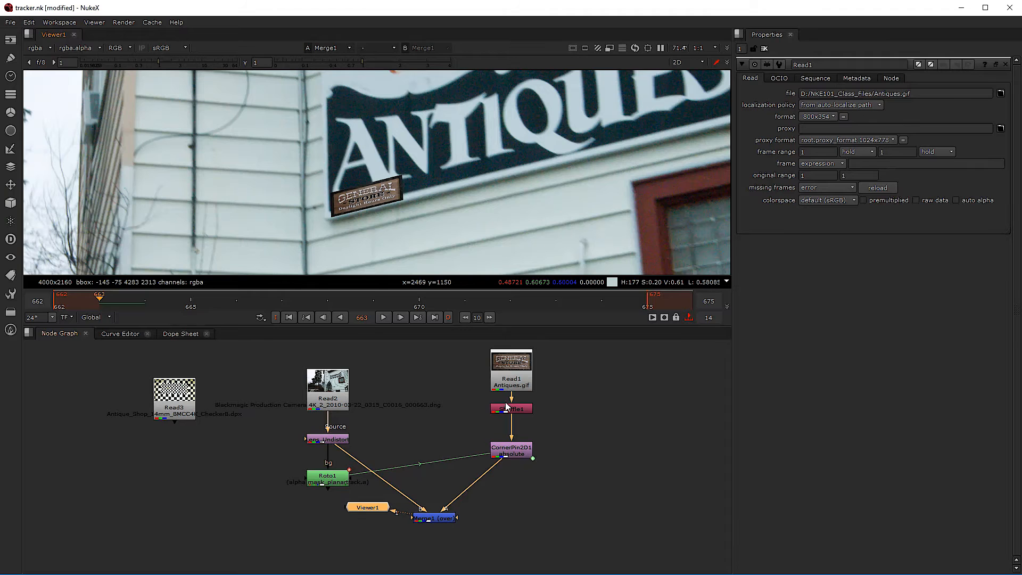
Step: Move Read1 further above Shuffle1, open CornerPin2D1's properties, and nudge CornerPin2D1 slightly upward
drag(505, 373, 504, 346)
middle_drag(502, 370, 503, 388)
click(559, 413)
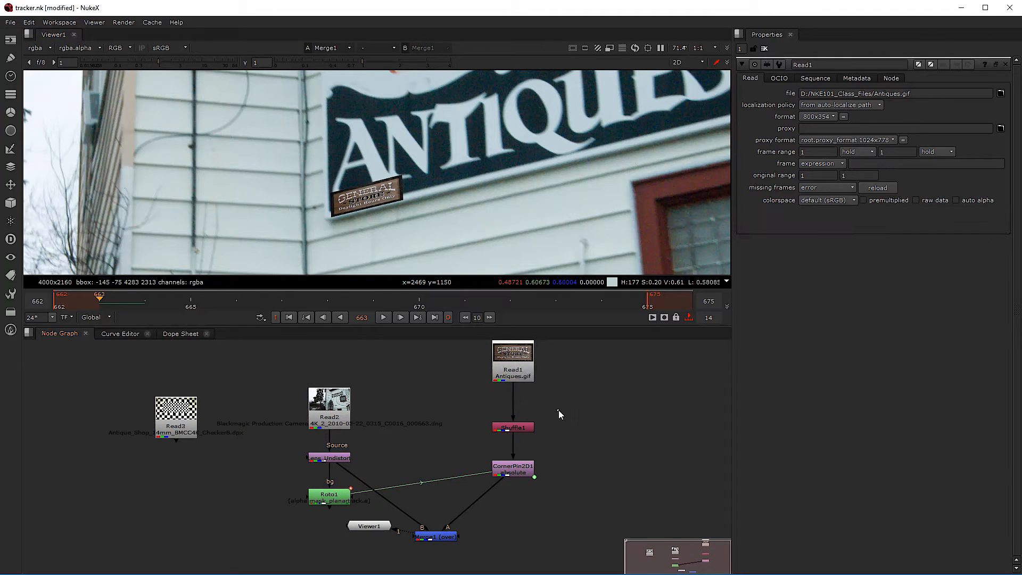
click(514, 473)
double_click(513, 472)
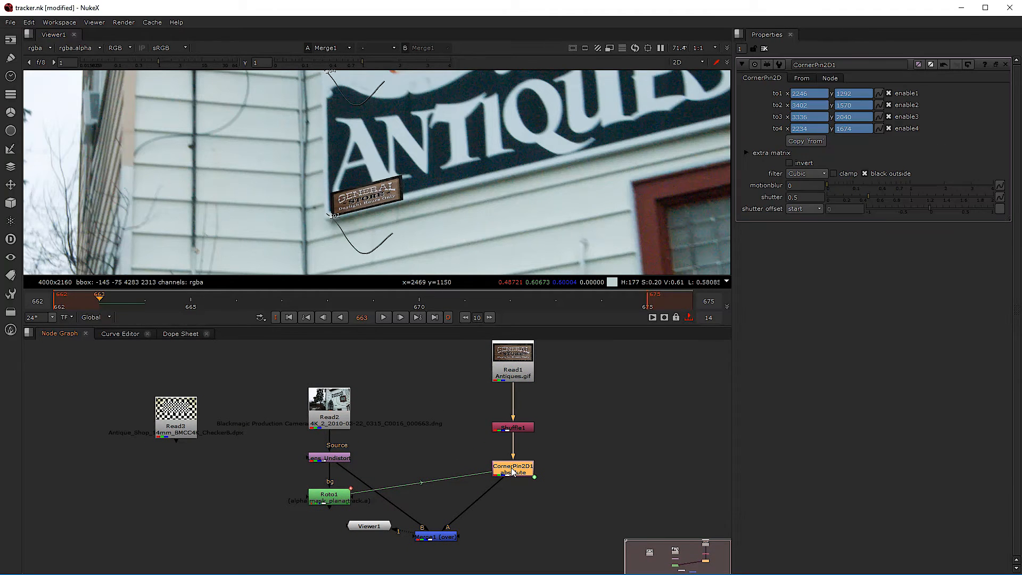
scroll(316, 235, down, 3)
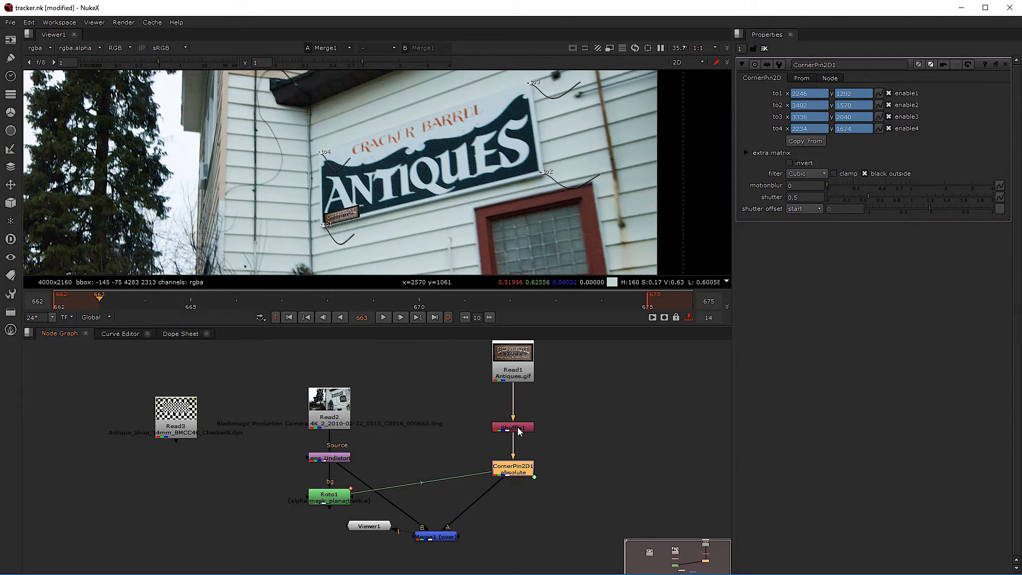
drag(513, 478, 513, 471)
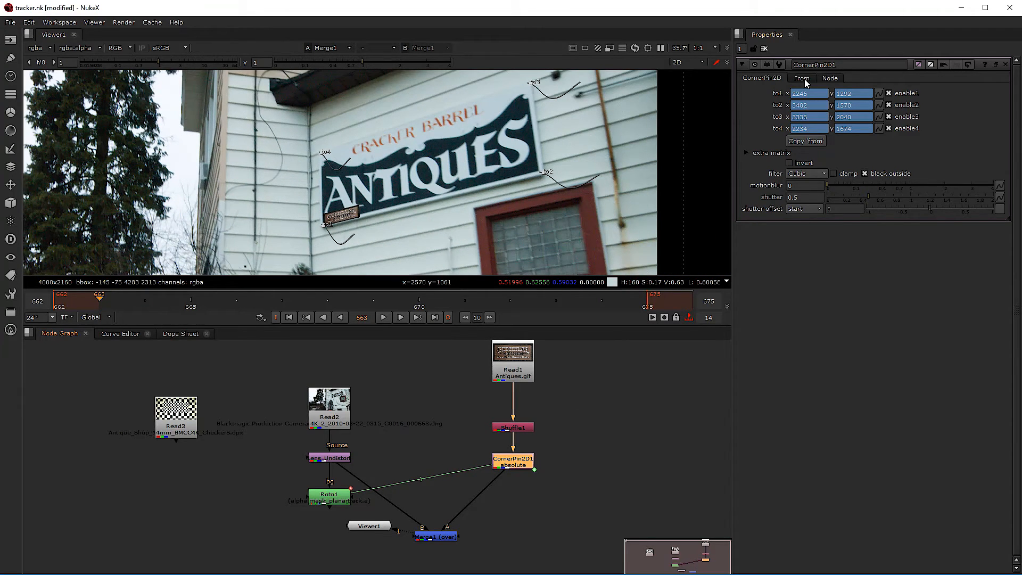
Step: Compare CornerPin2D1's destination corner coordinates with its source corner coordinates
click(802, 79)
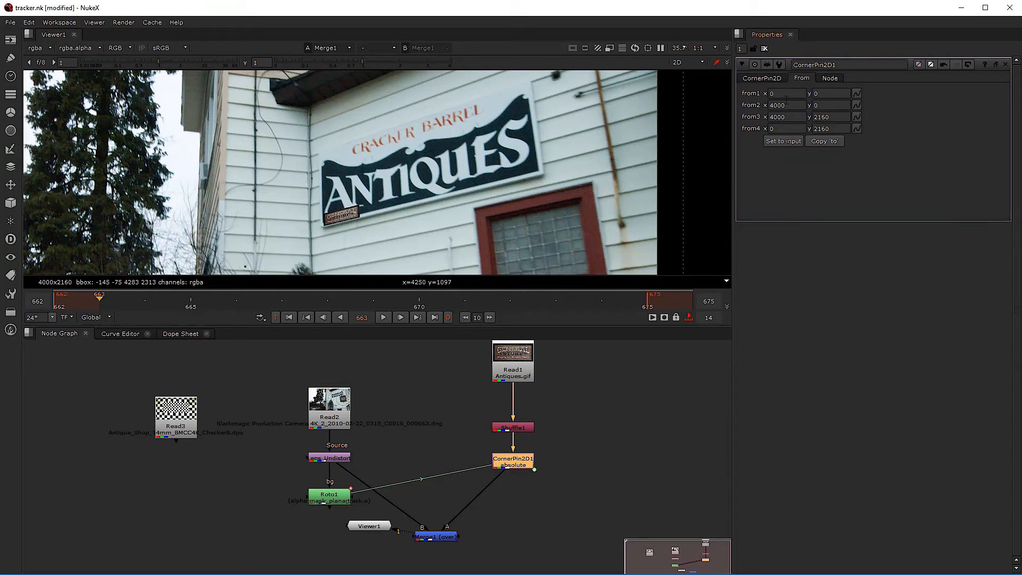
click(767, 77)
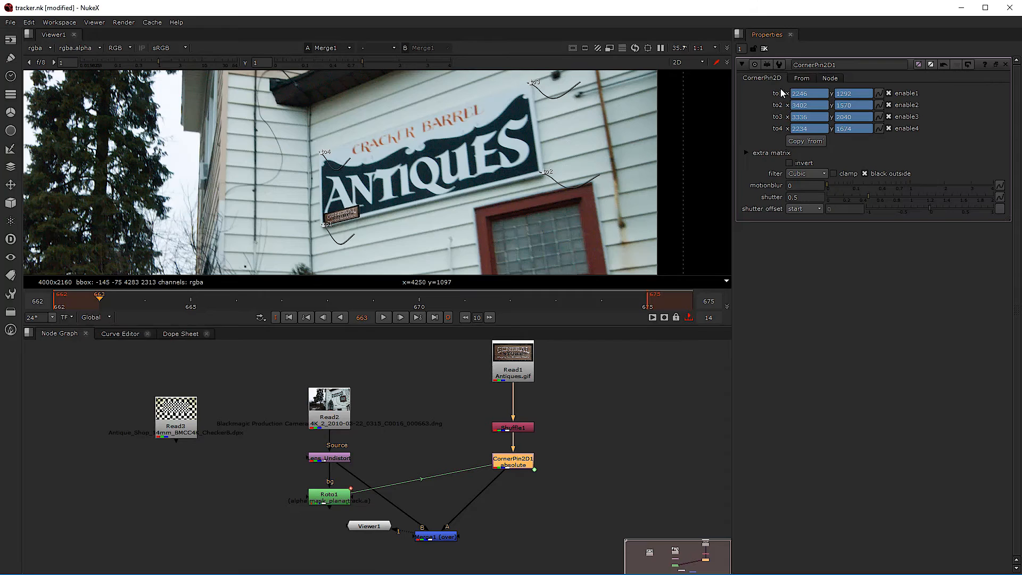
click(802, 78)
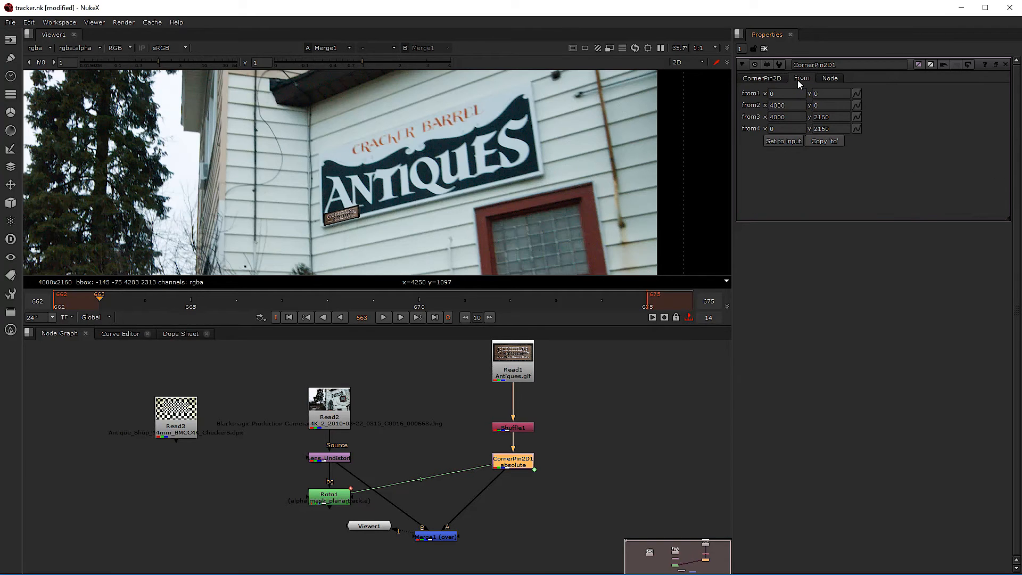
Step: Set CornerPin2D1's from corners to the 800x354 input size and check the pinned sign at frame 670
click(783, 141)
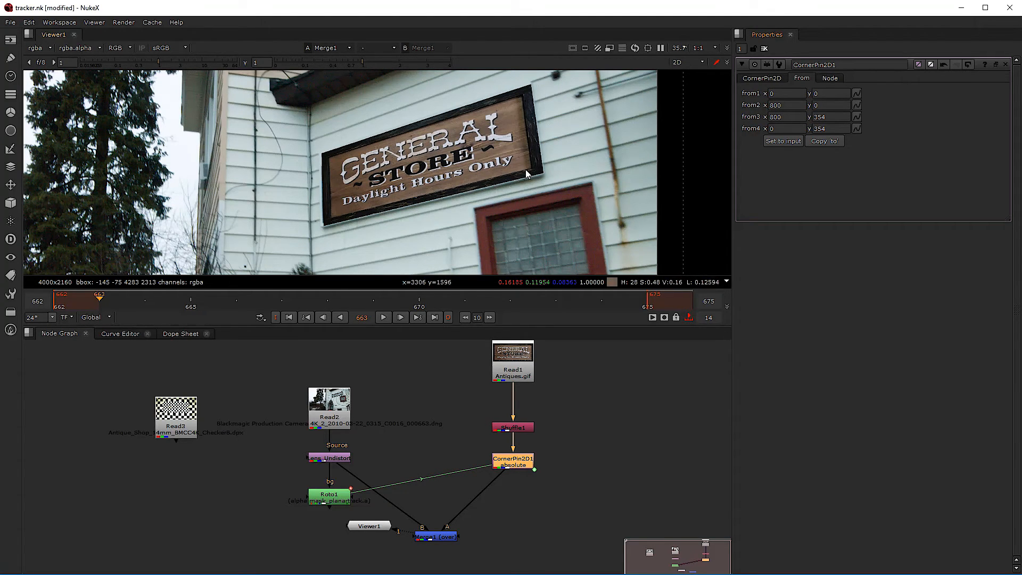
click(282, 299)
click(433, 306)
Step: Set CornerPin2D1's motionblur to about 0.018
double_click(518, 468)
click(774, 80)
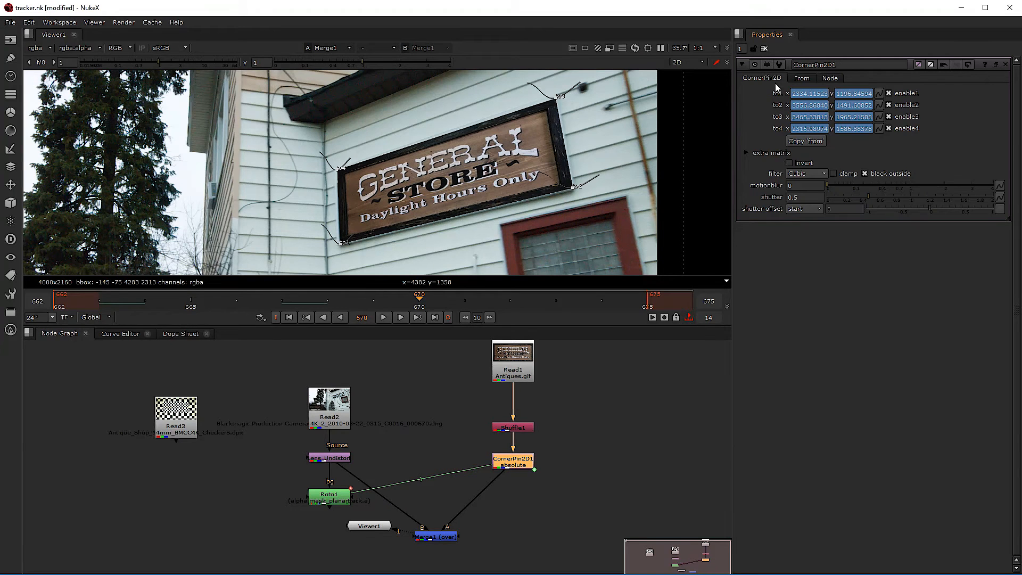
click(831, 184)
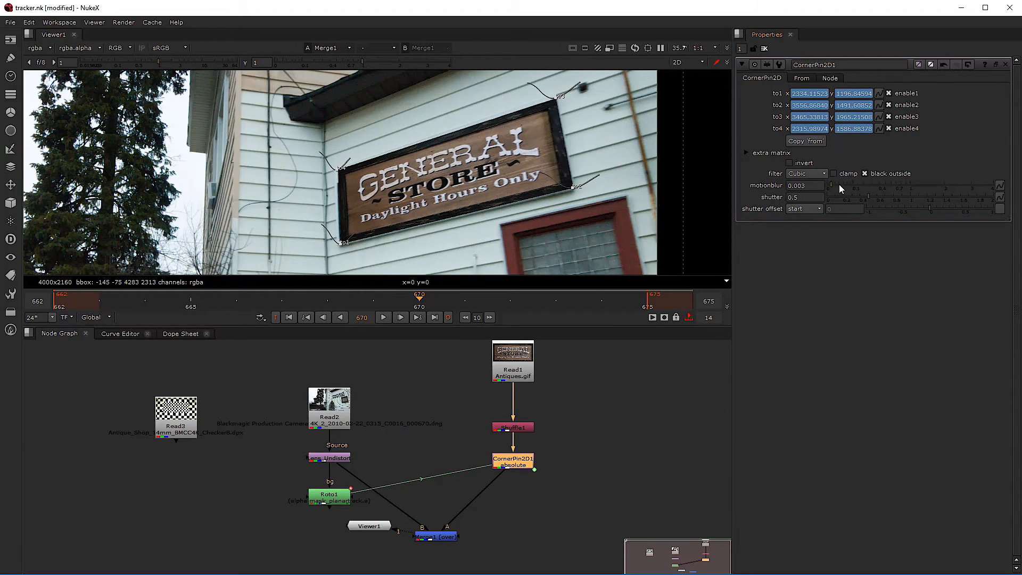
click(836, 185)
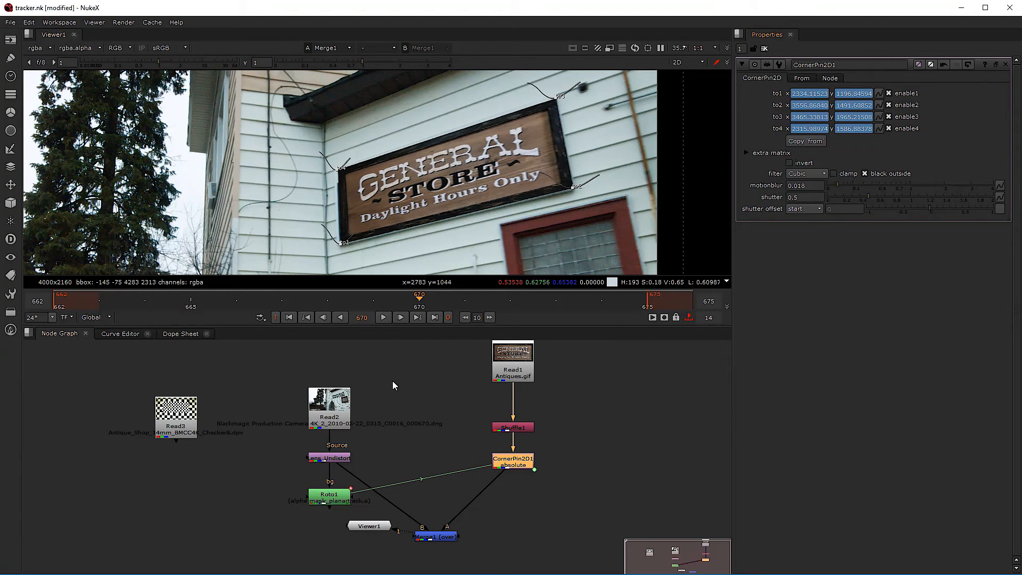
scroll(400, 234, up, 2)
click(393, 450)
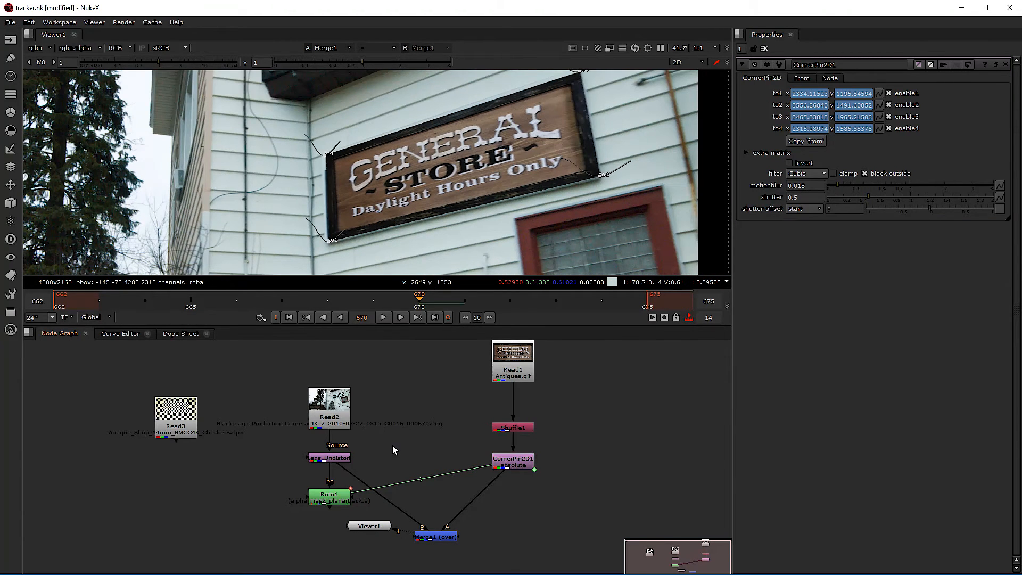
Step: Open Roto1's tracking settings, make PlanarTrackLayer1 the active track layer, and go to frame 663
scroll(393, 449, down, 2)
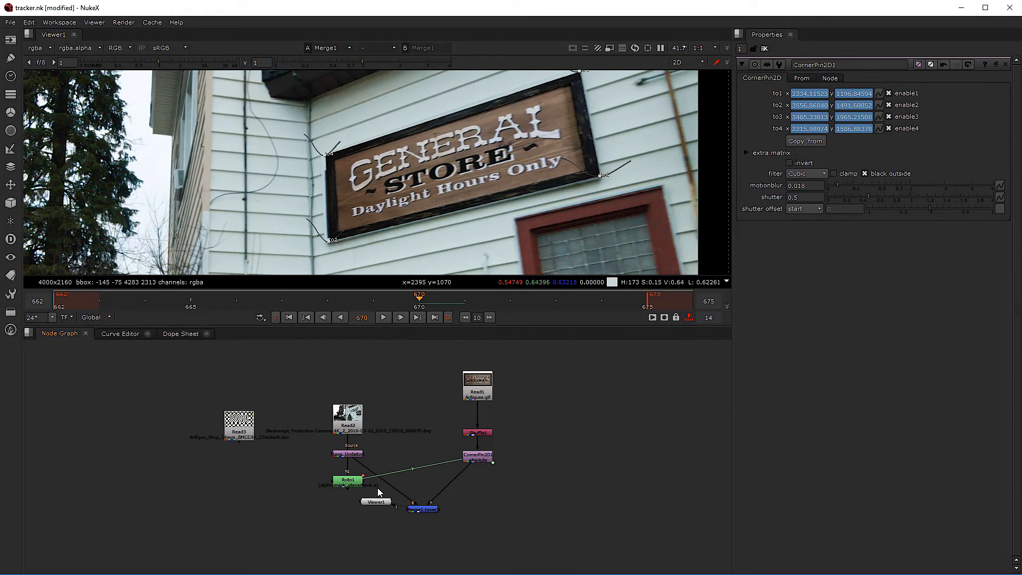
scroll(354, 464, up, 2)
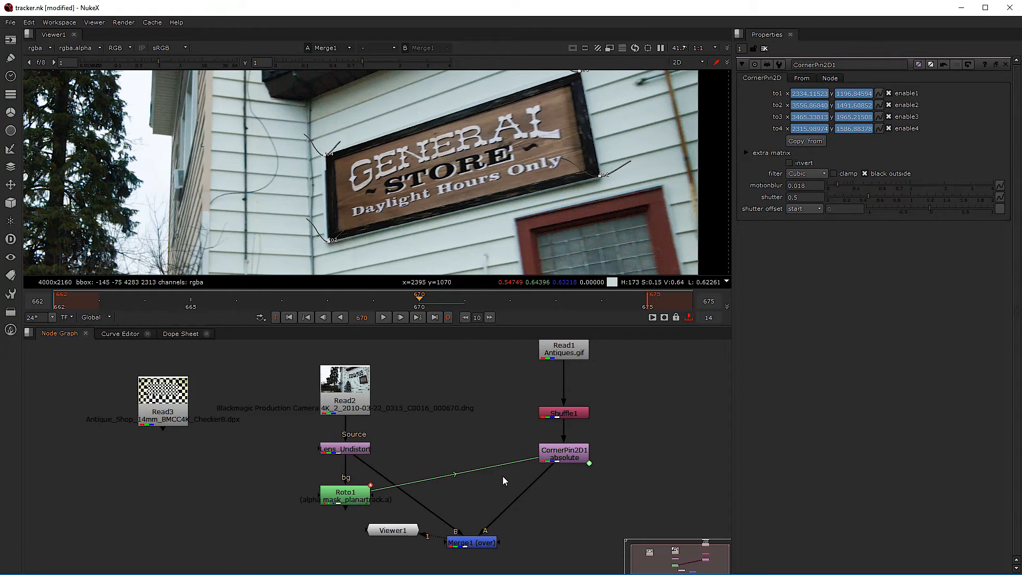
double_click(367, 498)
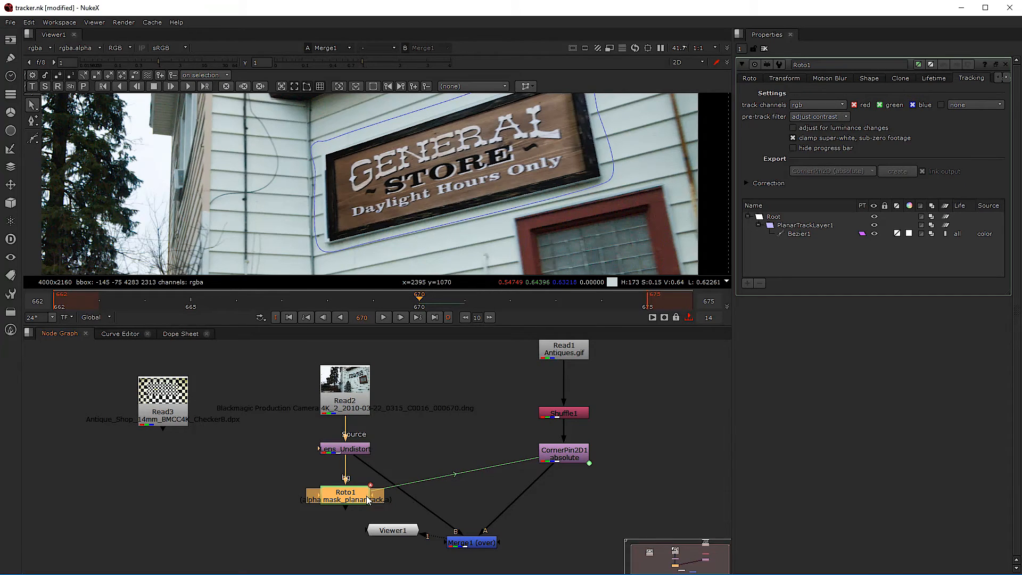
click(484, 87)
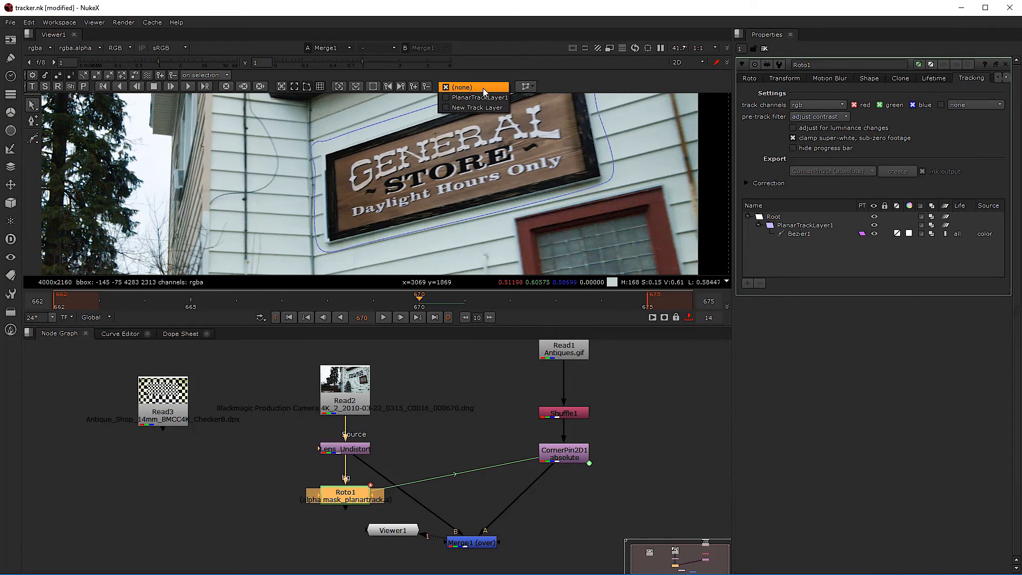
click(478, 98)
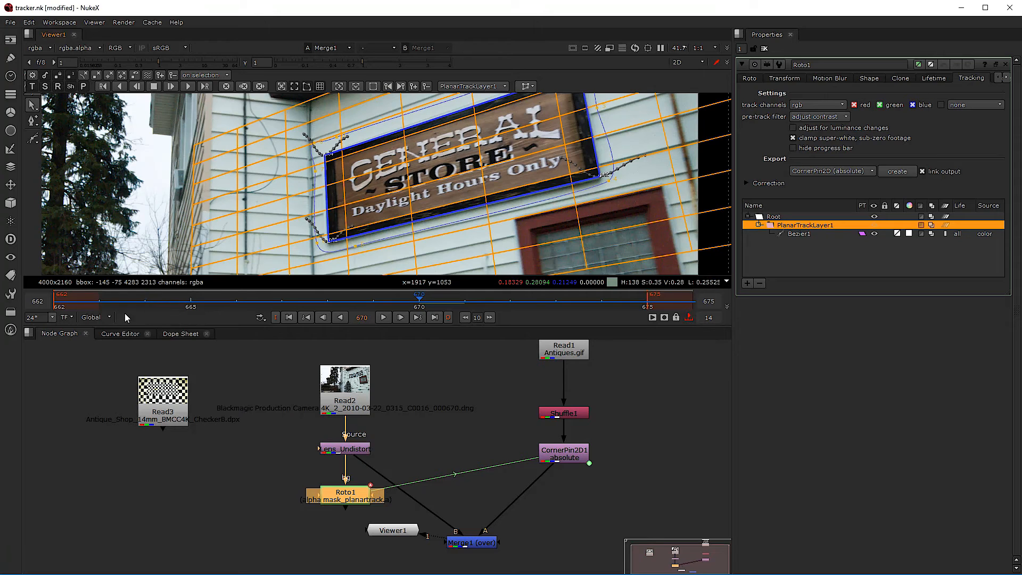
click(338, 87)
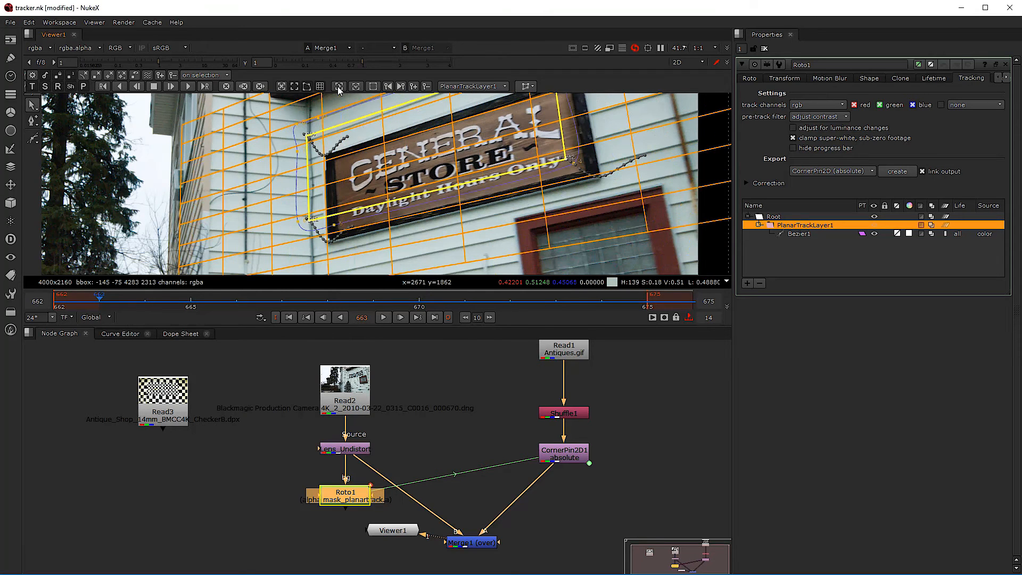
Step: Adjust the planar surface's upper-right corner slightly outward so it lines up with the sign's corner
scroll(520, 167, up, 4)
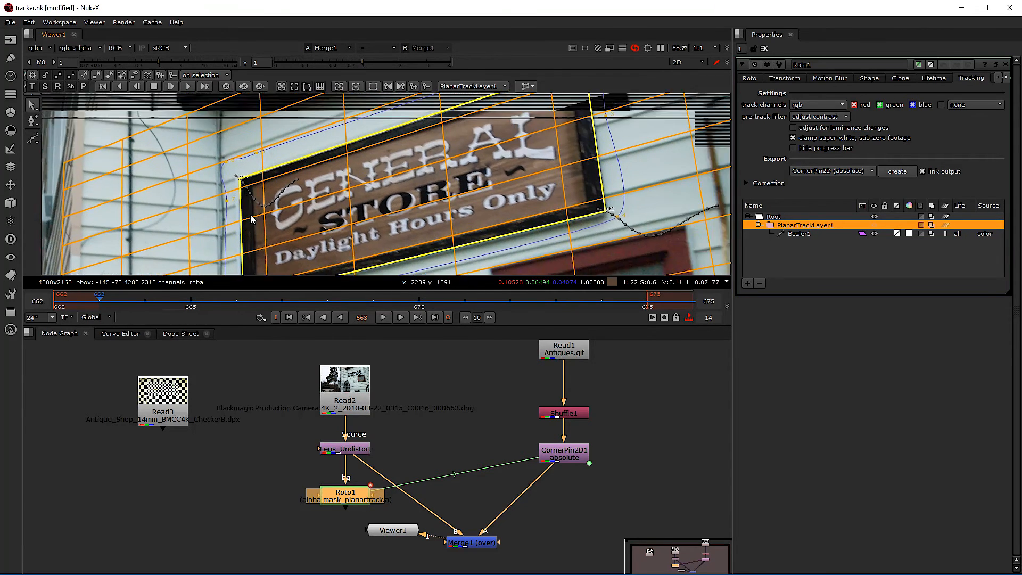
scroll(519, 165, down, 2)
middle_drag(519, 165, 460, 217)
scroll(473, 186, up, 2)
scroll(481, 175, down, 1)
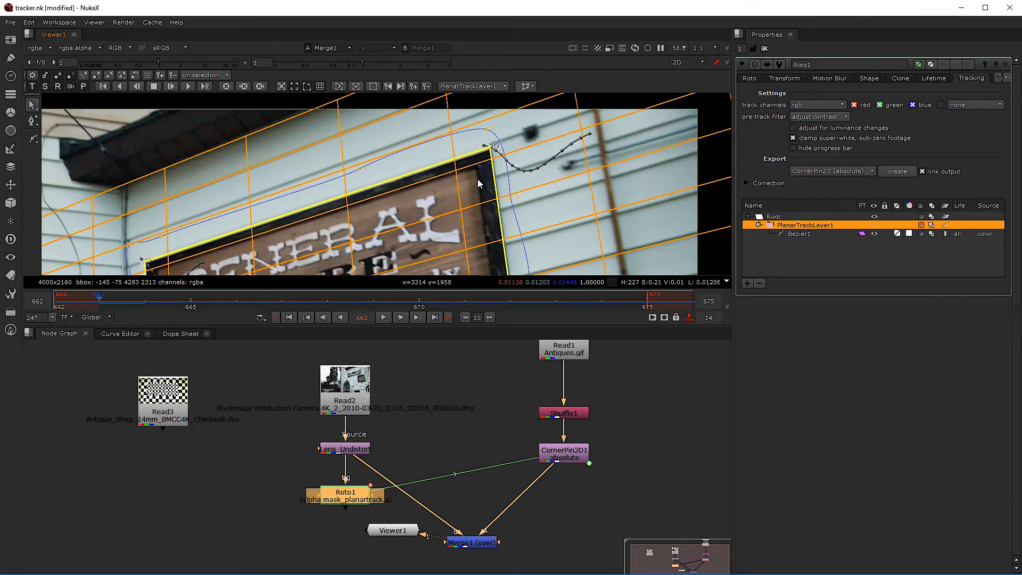
key(o)
key(o)
scroll(489, 149, up, 3)
scroll(493, 147, up, 1)
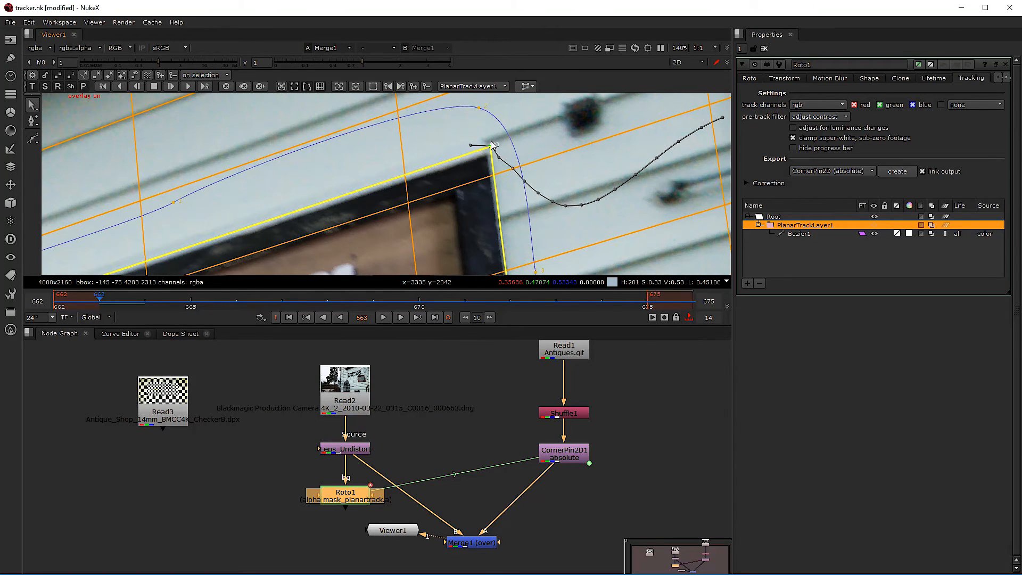
drag(492, 142, 484, 141)
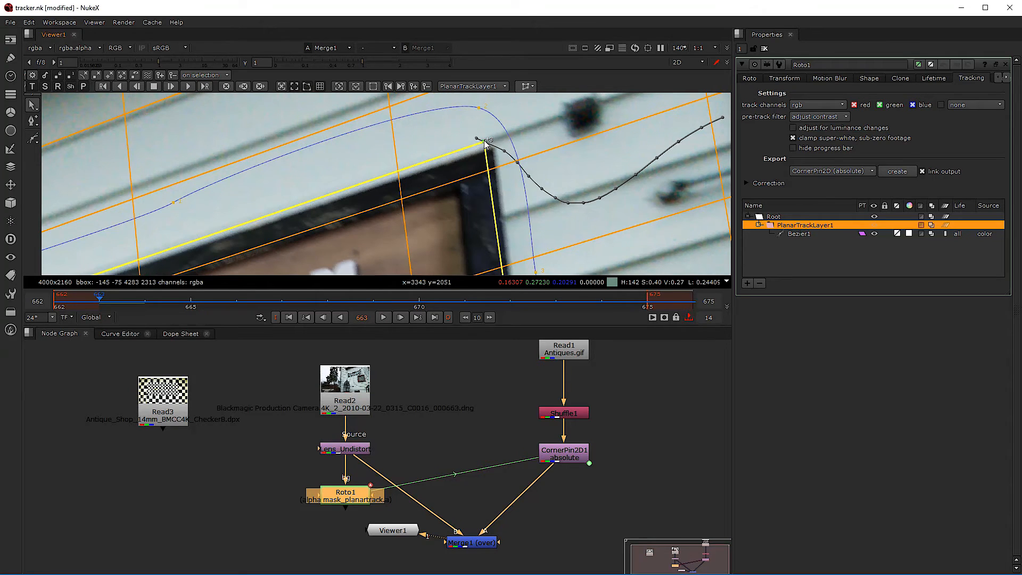
Step: Adjust the planar surface's upper-left, lower-left and lower-right corners slightly outward to match the sign's edges
scroll(324, 168, down, 8)
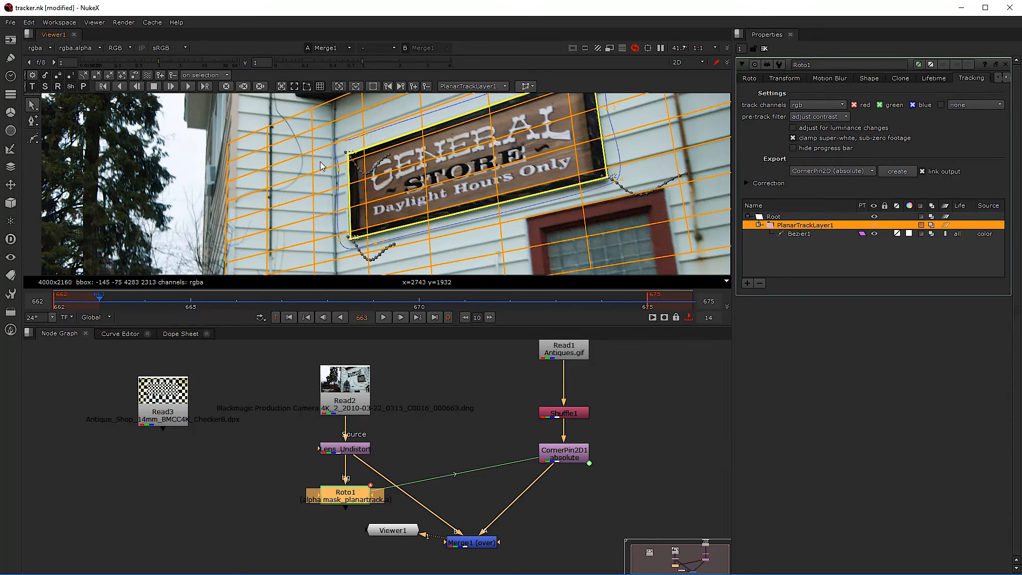
scroll(351, 155, up, 5)
drag(284, 193, 276, 192)
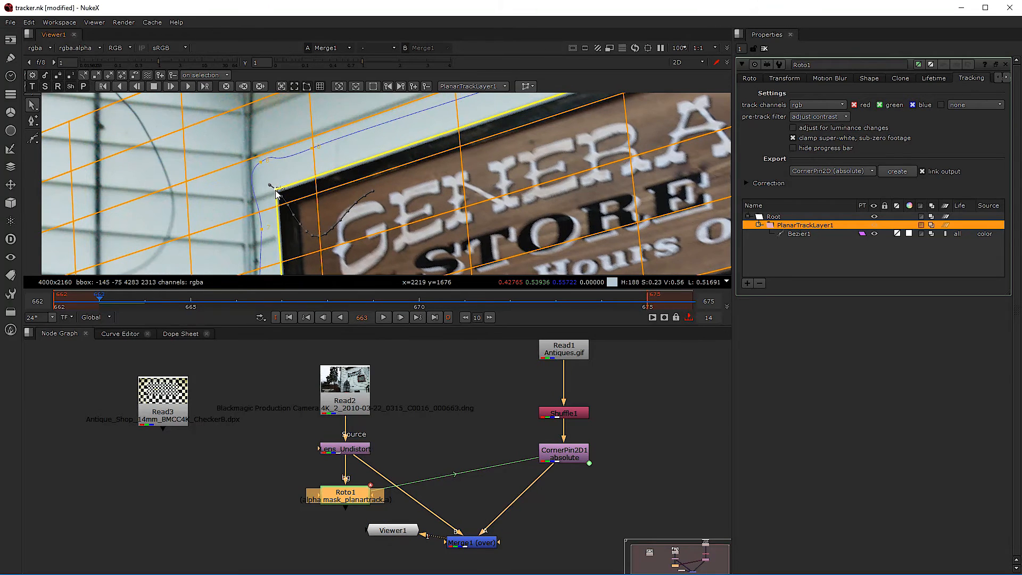
scroll(276, 193, down, 5)
scroll(290, 235, up, 4)
drag(290, 235, 285, 241)
scroll(458, 198, down, 4)
scroll(400, 213, up, 5)
drag(402, 211, 409, 212)
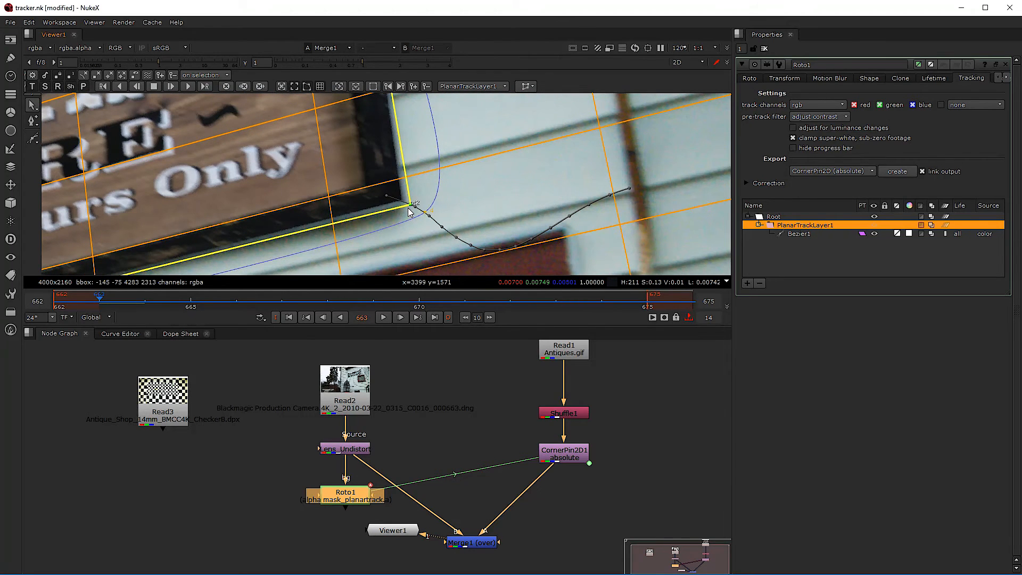
Step: Hide the viewer overlay and check the General Store sign's fit along the shot up to frame 668
scroll(251, 189, down, 4)
middle_drag(133, 183, 280, 186)
key(q)
scroll(285, 210, down, 2)
scroll(278, 186, up, 1)
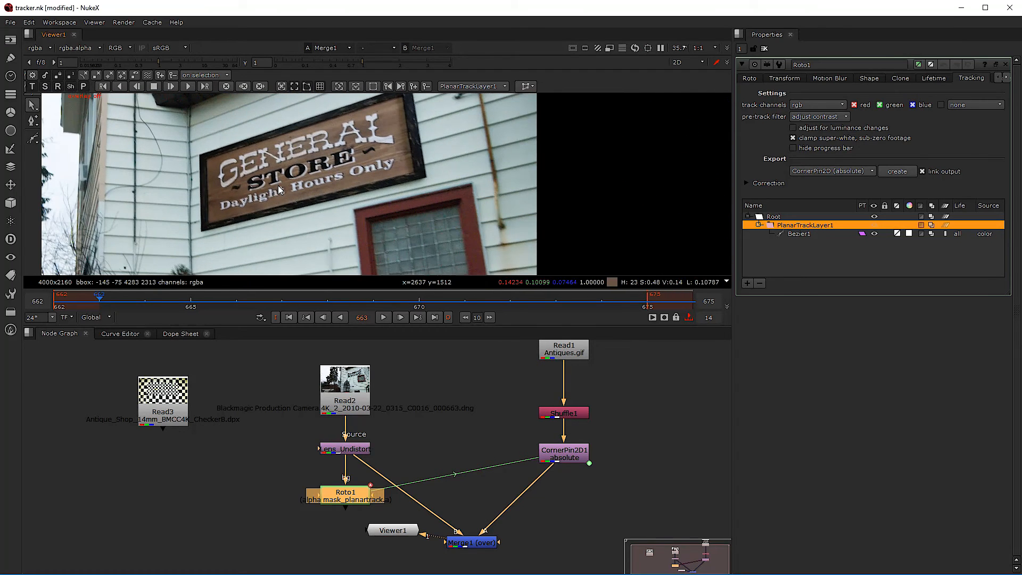
scroll(280, 190, down, 1)
click(276, 304)
key(Right)
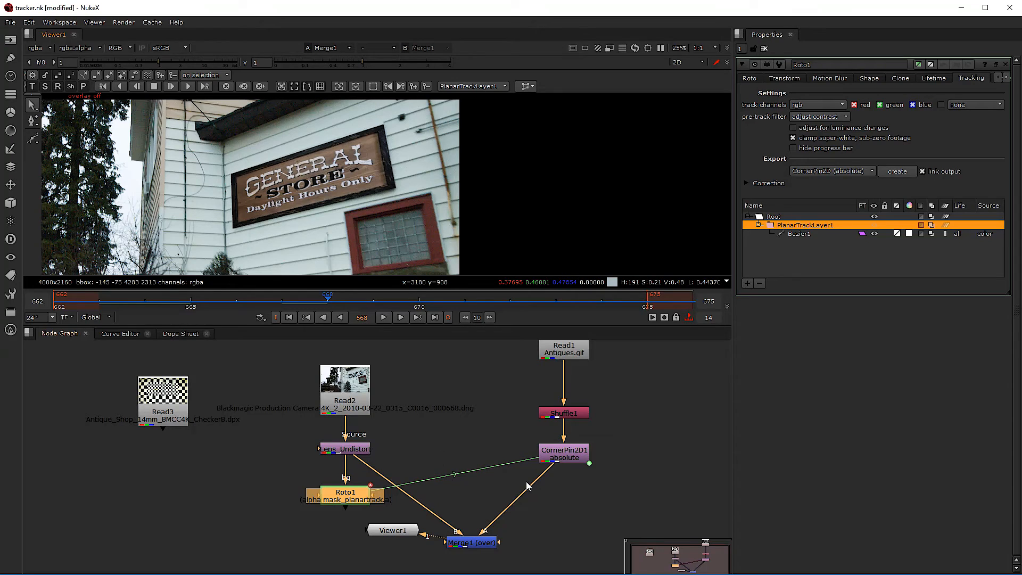
Step: Delete the absolute CornerPin2D1 and move Merge1 slightly aside
click(562, 461)
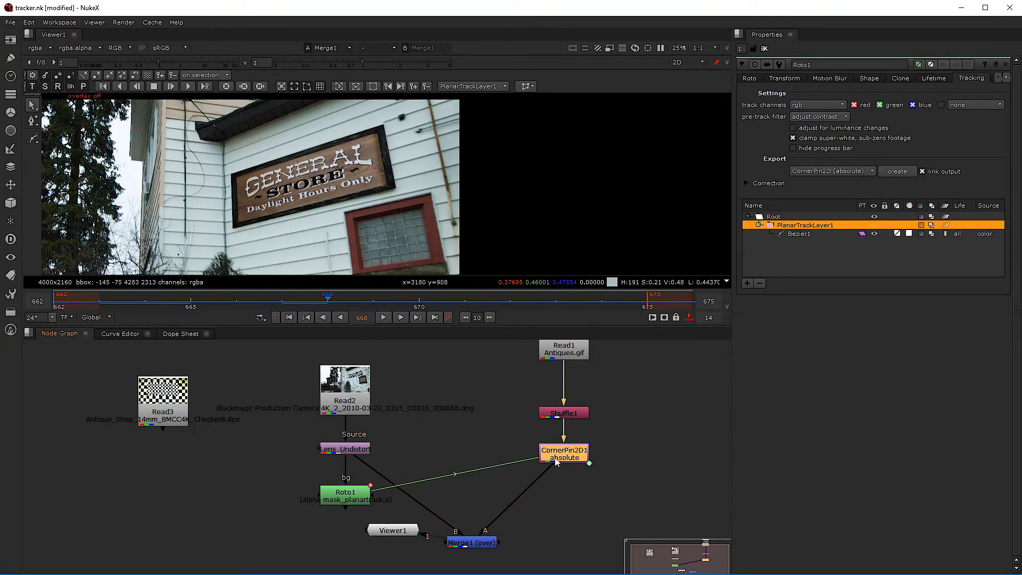
key(Delete)
drag(467, 544, 500, 556)
click(461, 490)
Step: Export a CornerPin2D (relative) from Roto1's planar track with frame 663 as the current frame
click(348, 492)
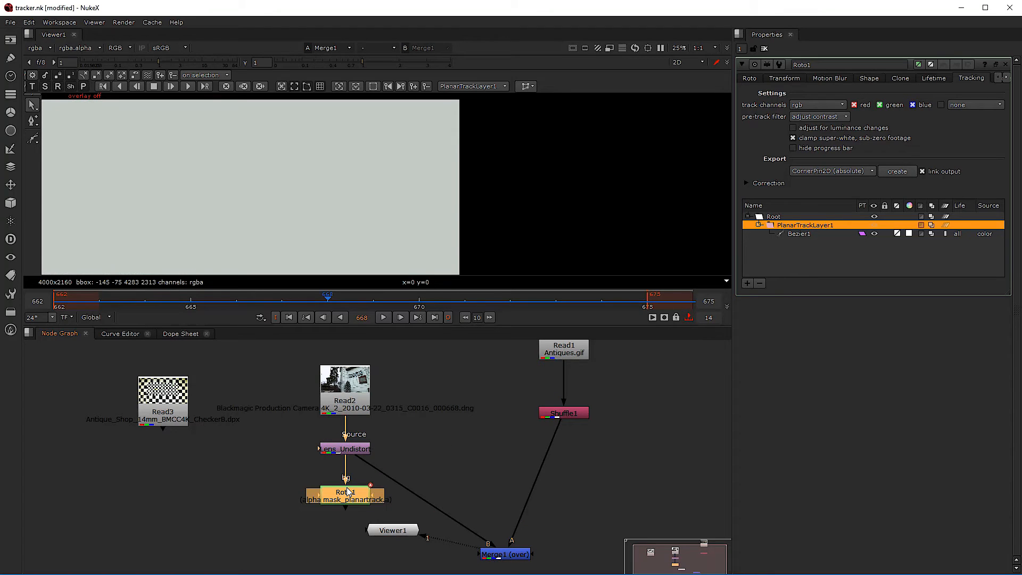
click(837, 171)
click(831, 162)
click(98, 303)
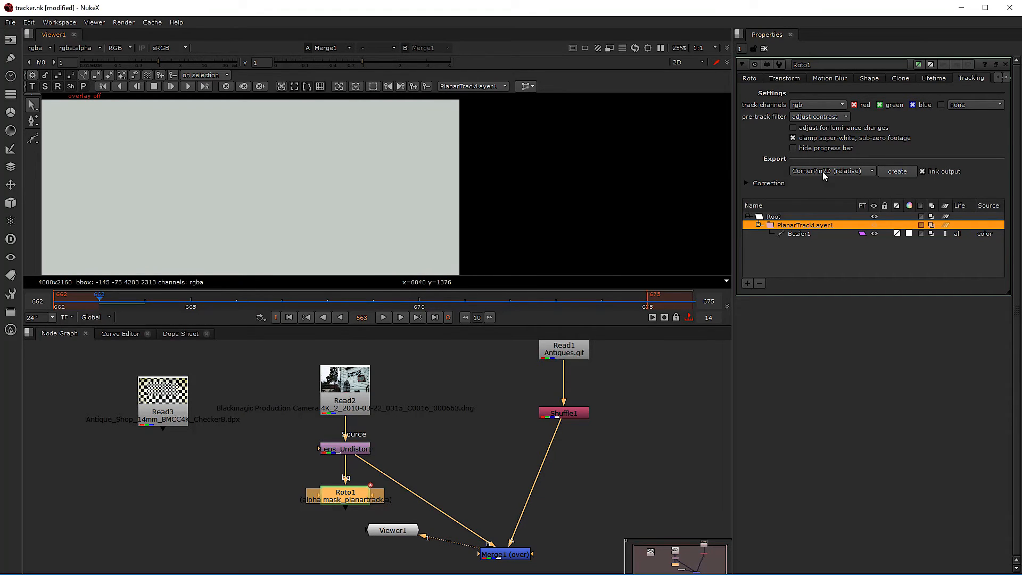
click(897, 172)
Step: Insert the relative CornerPin2D between Shuffle1 and Merge1, and view Merge1's output
drag(472, 548, 538, 499)
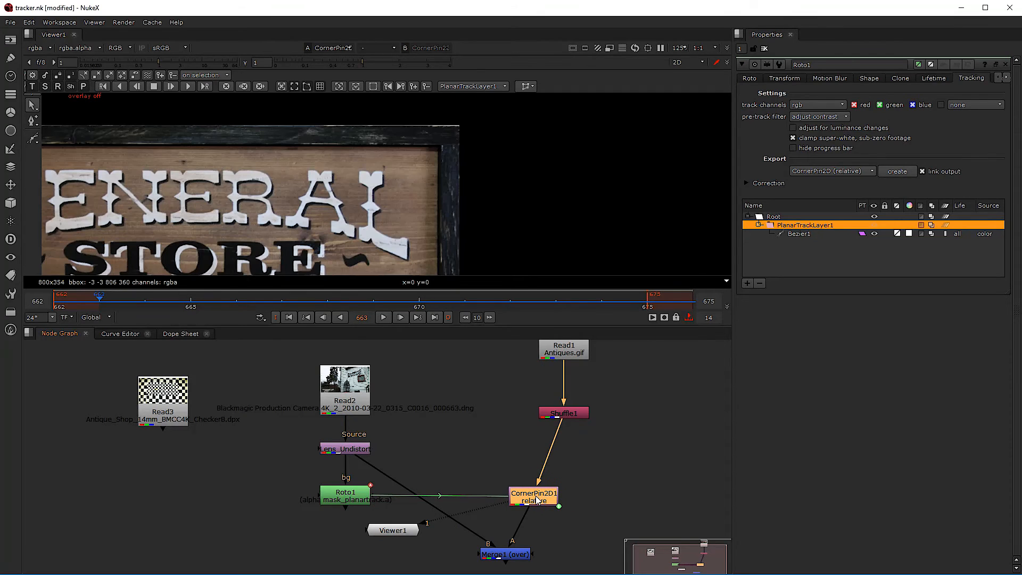
click(504, 558)
key(1)
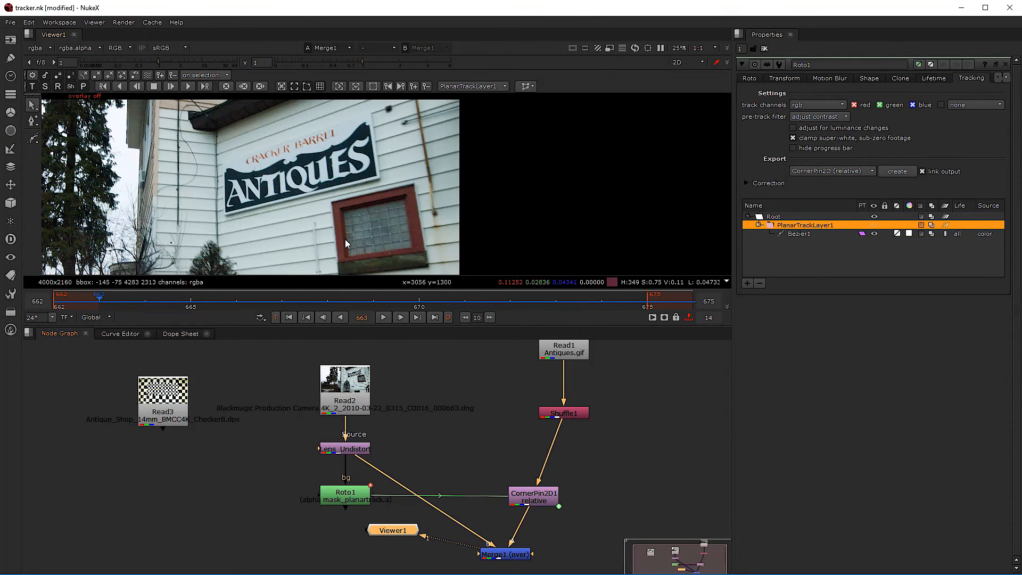
key(o)
key(o)
drag(551, 499, 568, 496)
Step: Show the viewer overlay again and move Shuffle1 slightly closer to the relative CornerPin2D
scroll(496, 417, down, 2)
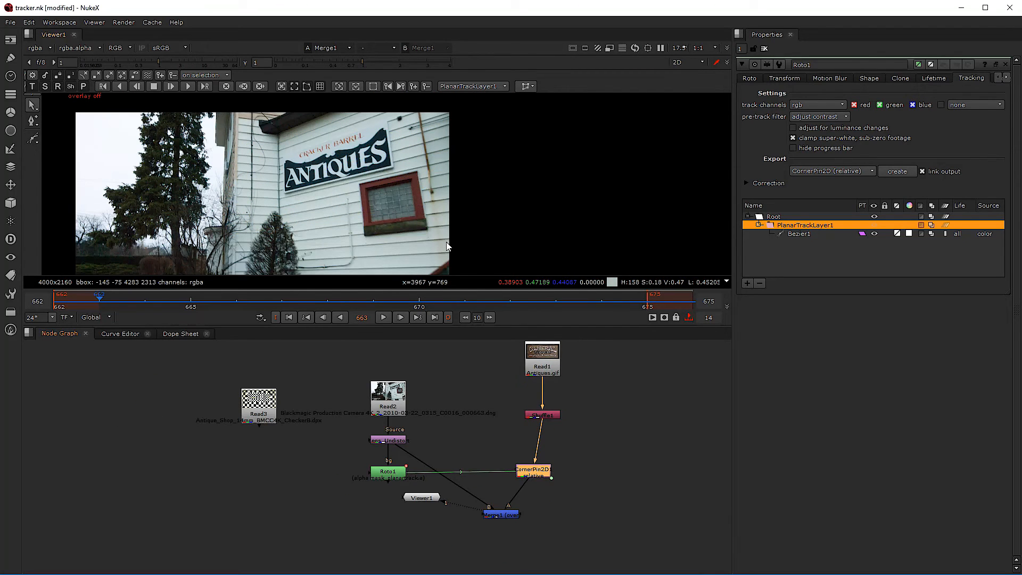
key(o)
scroll(548, 446, up, 2)
drag(546, 392, 540, 406)
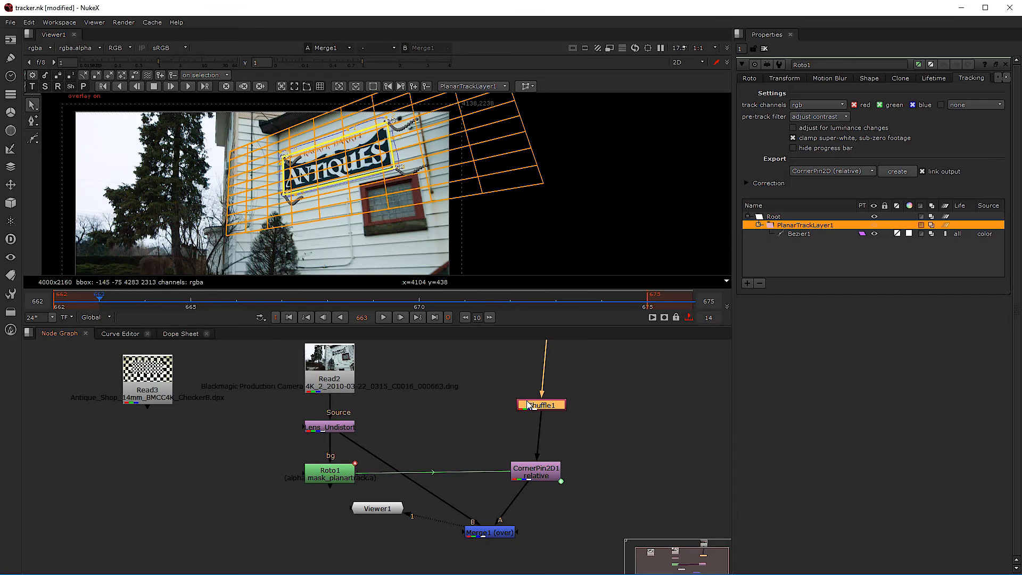
Step: Open Read1's properties and examine where the General Store image sits in the merged frame
scroll(526, 400, down, 2)
middle_drag(523, 367, 520, 409)
scroll(520, 397, up, 2)
click(541, 385)
double_click(542, 386)
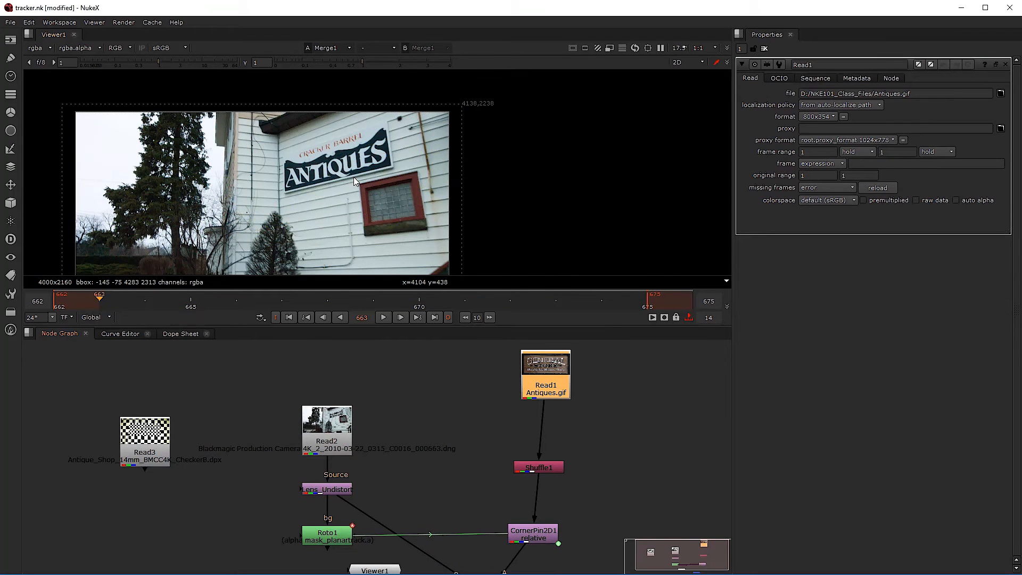
scroll(351, 205, down, 2)
scroll(227, 256, up, 2)
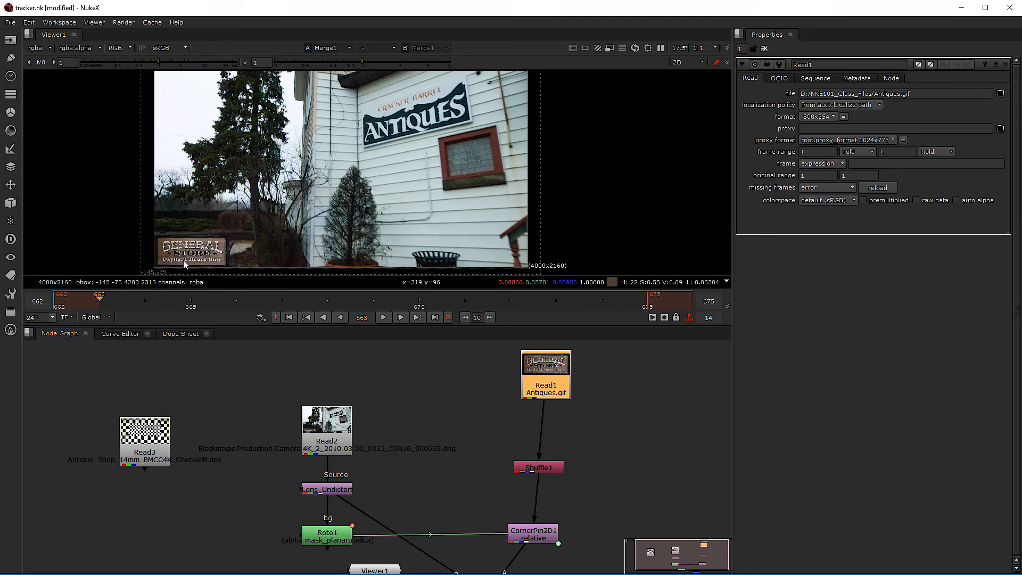
Step: Add a Transform node and insert it between Read1 and Shuffle1
click(475, 493)
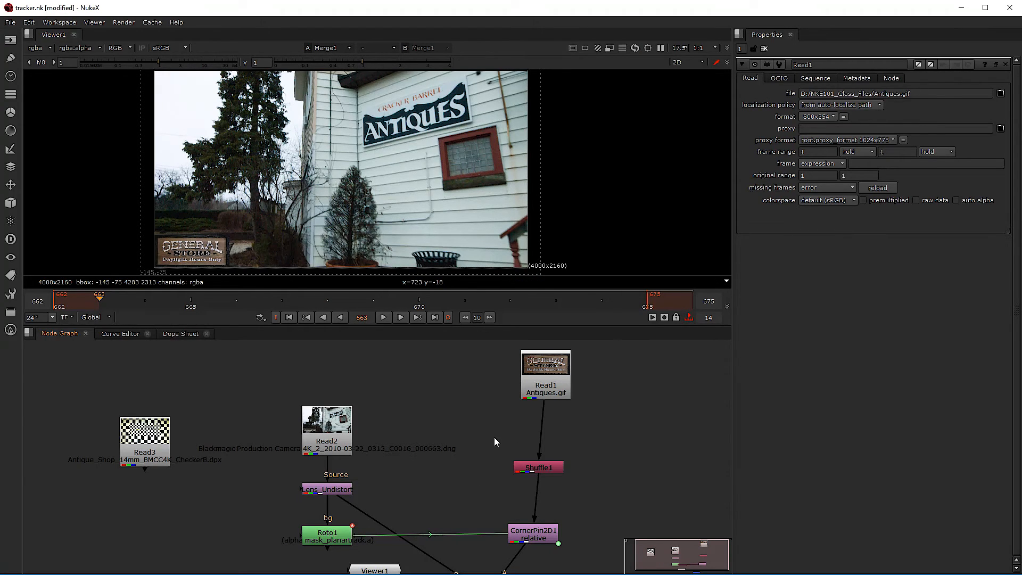
key(Tab)
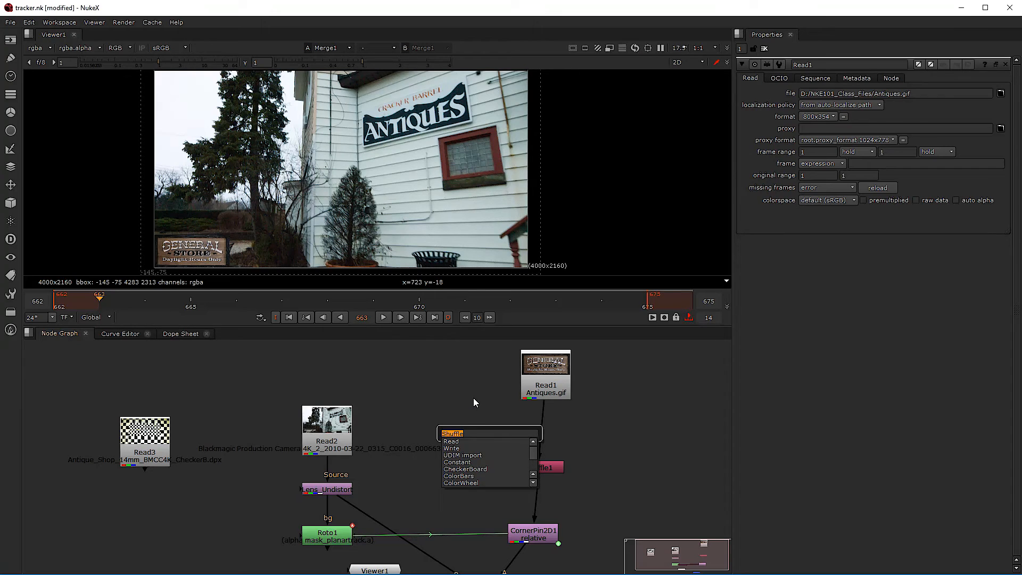
text(tra)
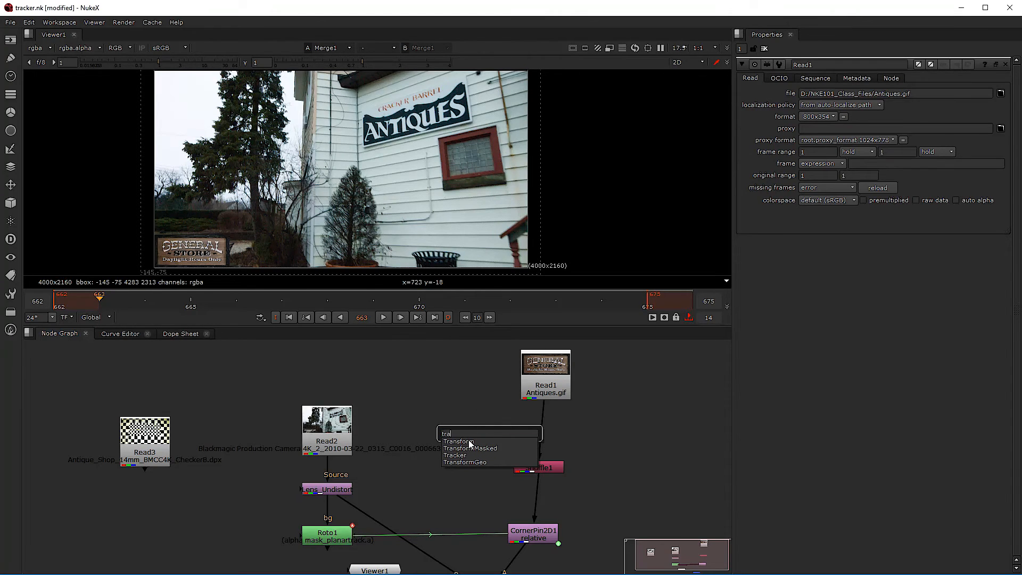
click(470, 442)
drag(504, 436, 533, 431)
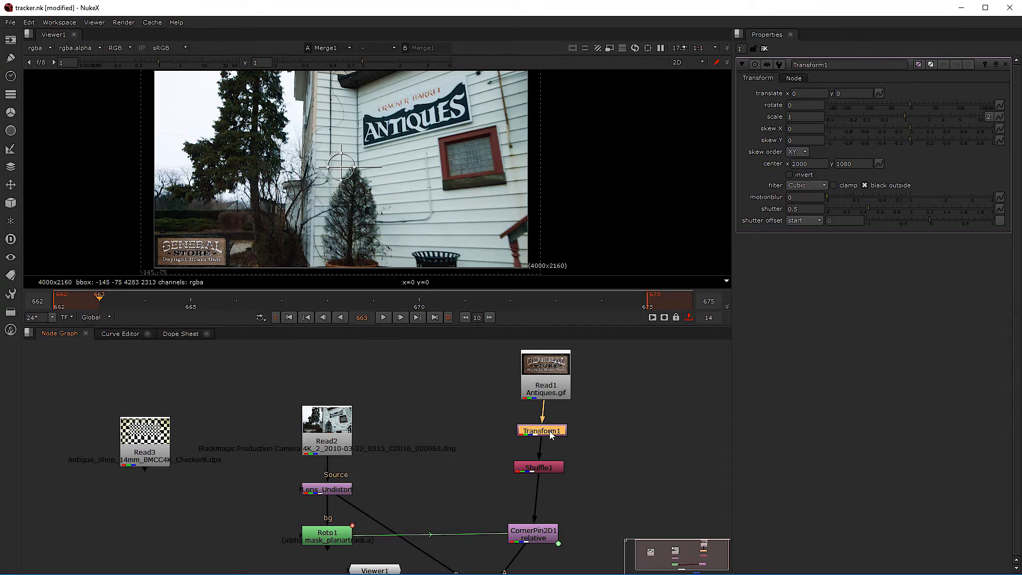
Step: Move Transform1's center pivot onto the General Store image, at about x 390, y 160
key(o)
key(o)
scroll(400, 189, down, 1)
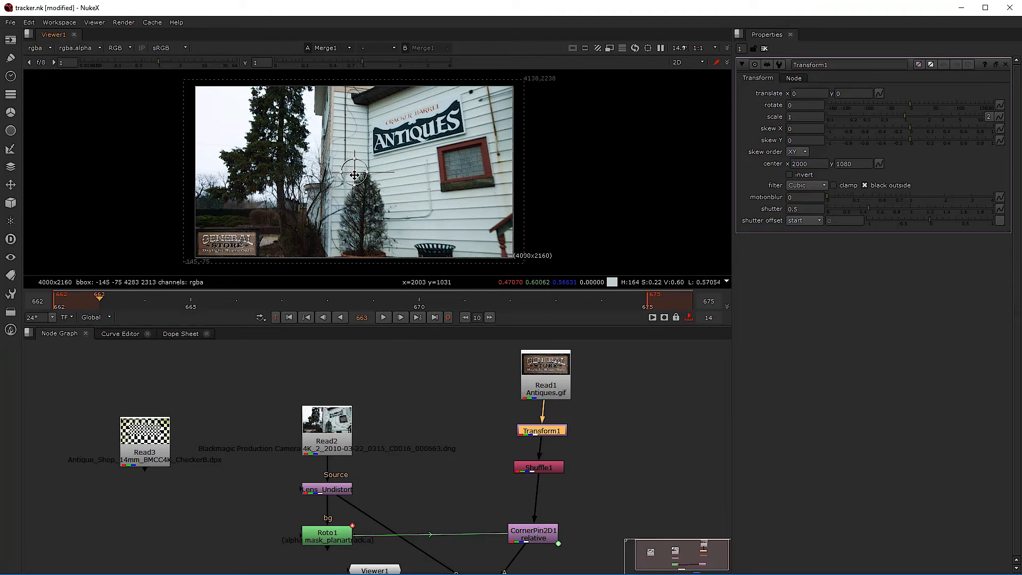
ctrl+drag(355, 173, 225, 245)
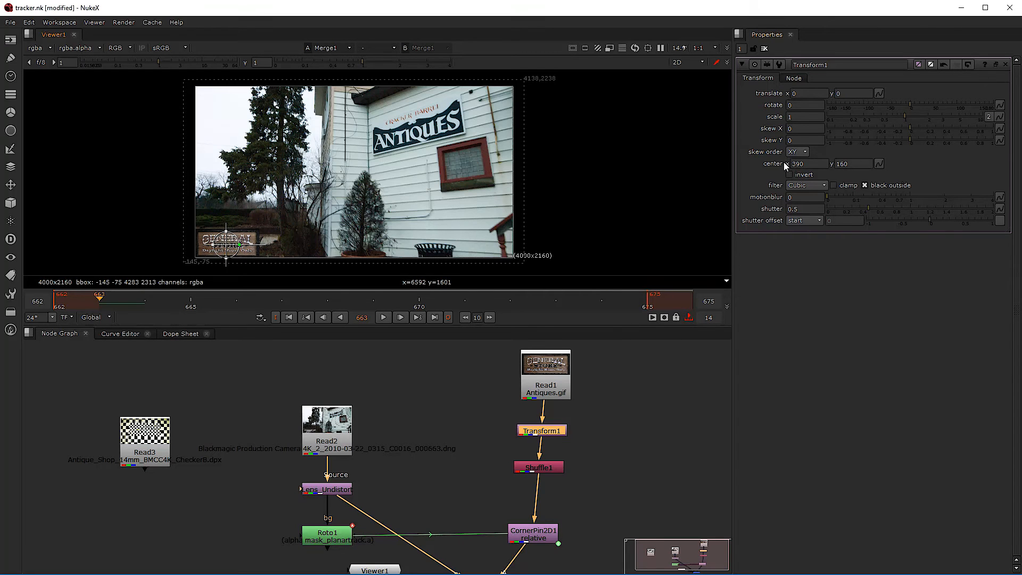
Step: Move the General Store image over the Antiques sign with Transform1, translating it to about x 2390, y 1475
drag(226, 245, 412, 130)
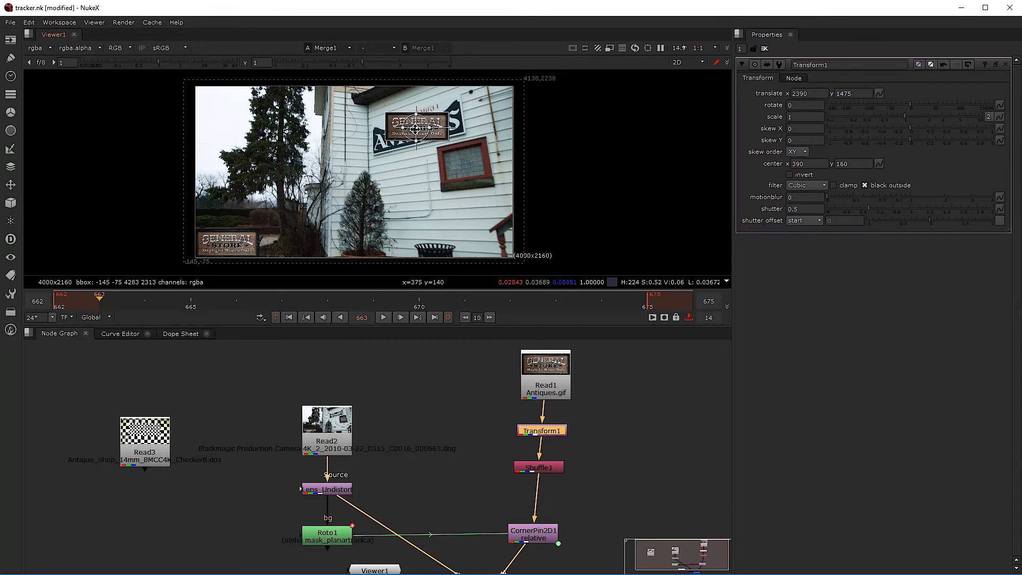
scroll(412, 130, up, 1)
scroll(424, 122, up, 4)
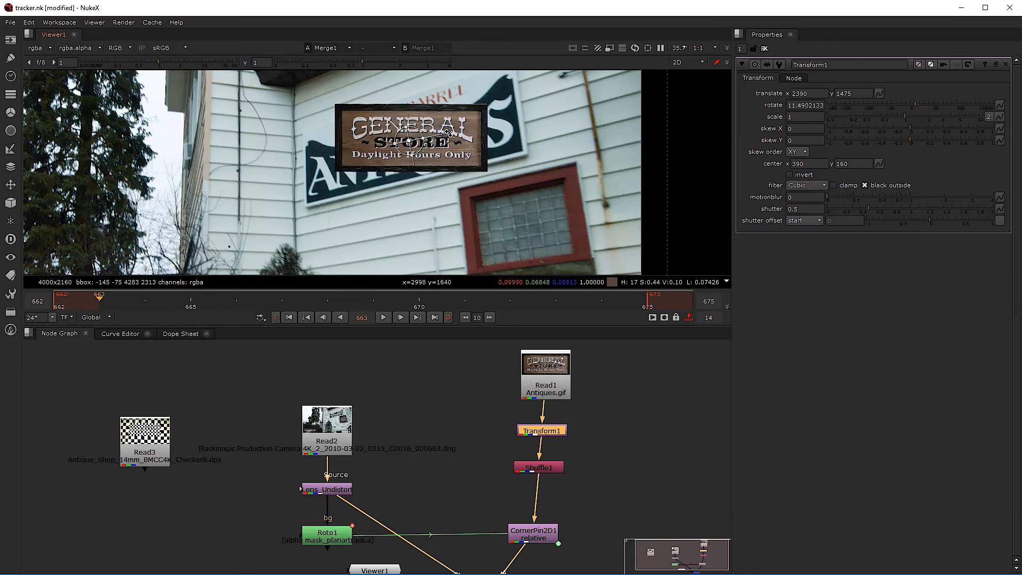
Step: Try rotating the General Store image about 11.5 degrees with Transform1, and undo the rotation
drag(449, 140, 448, 133)
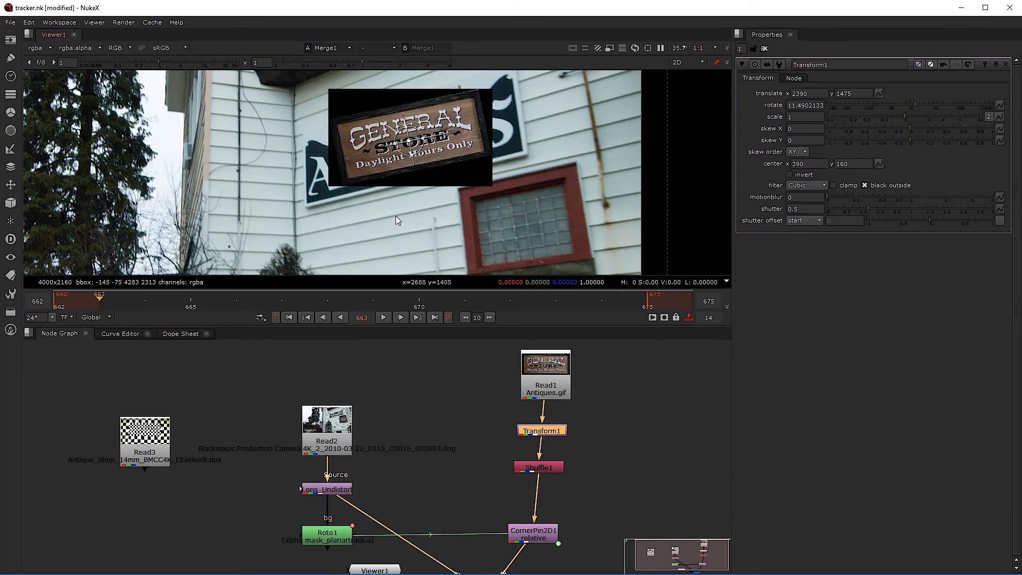
key(ctrl+z)
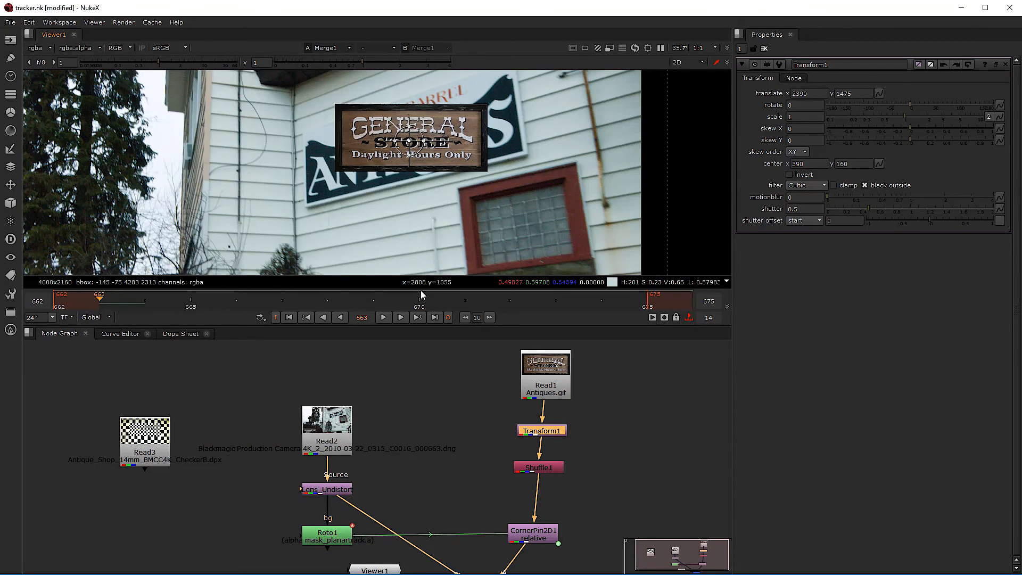
Step: Reorder the branch so Transform1 sits between Shuffle1 and the relative CornerPin2D1
drag(547, 432, 544, 435)
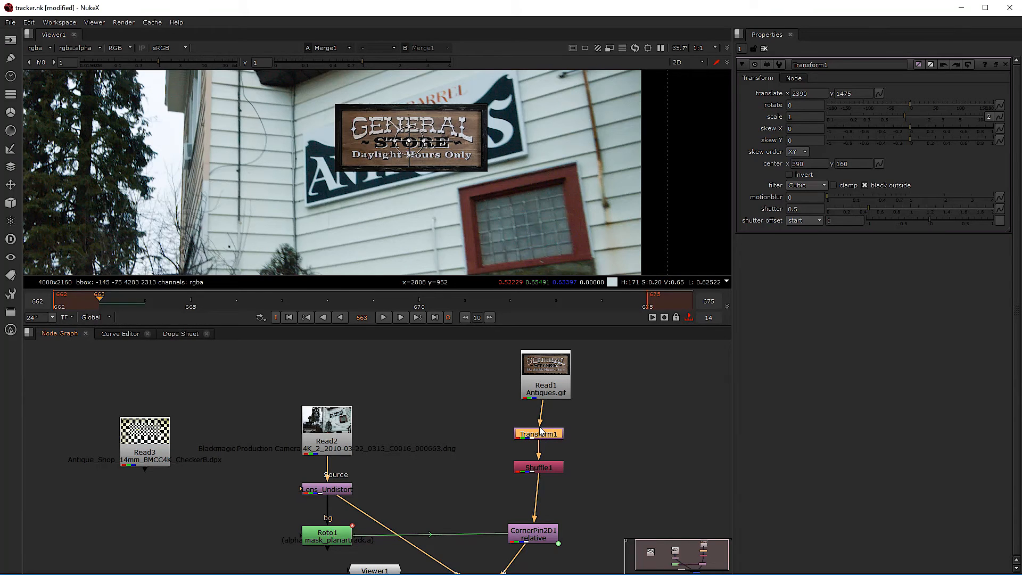
drag(549, 430, 543, 498)
drag(544, 458, 540, 446)
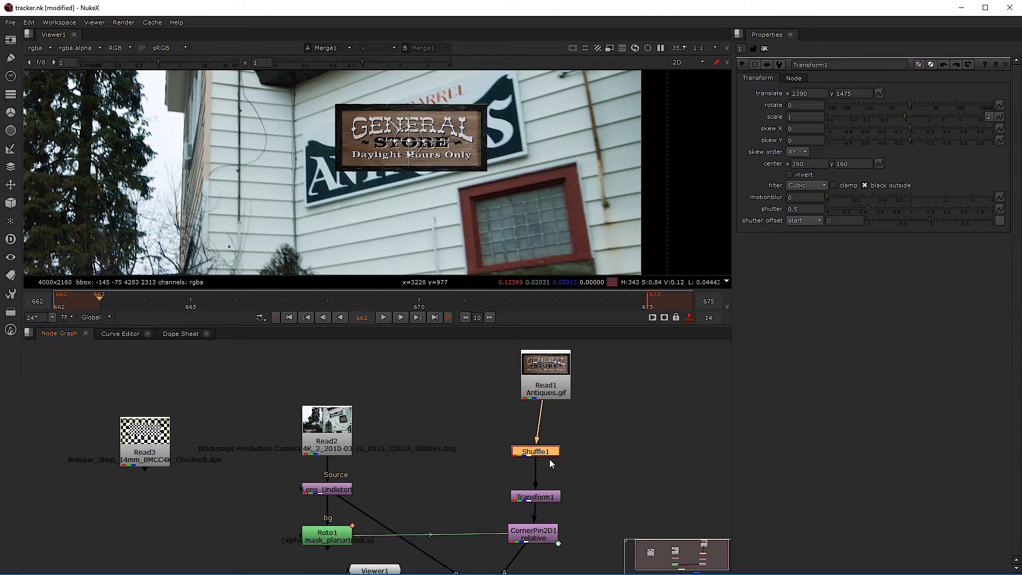
Step: Rotate the General Store image about 16.2 degrees and translate it to about x 2356, y 1448 to match the Antiques sign
click(535, 497)
mouse_move(441, 139)
mouse_down()
mouse_move(442, 129)
mouse_move(441, 138)
mouse_up()
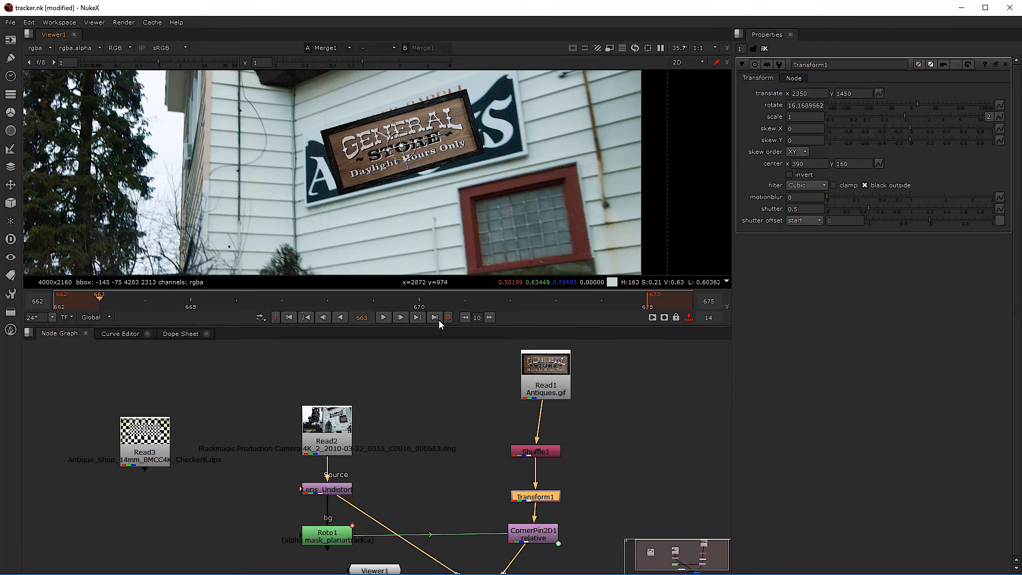
scroll(377, 153, down, 2)
scroll(378, 155, up, 3)
scroll(379, 190, down, 1)
middle_drag(384, 196, 383, 207)
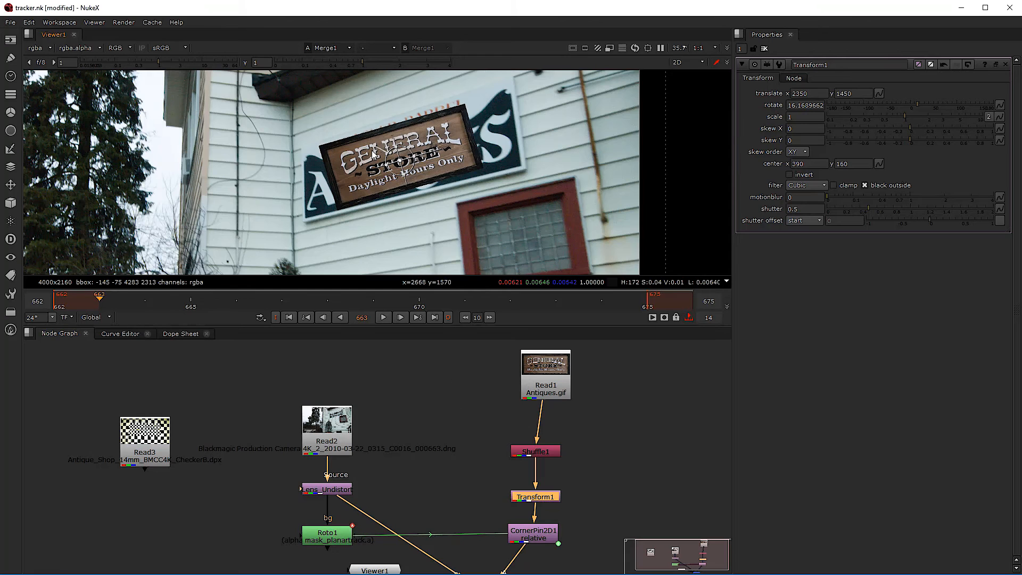
click(479, 452)
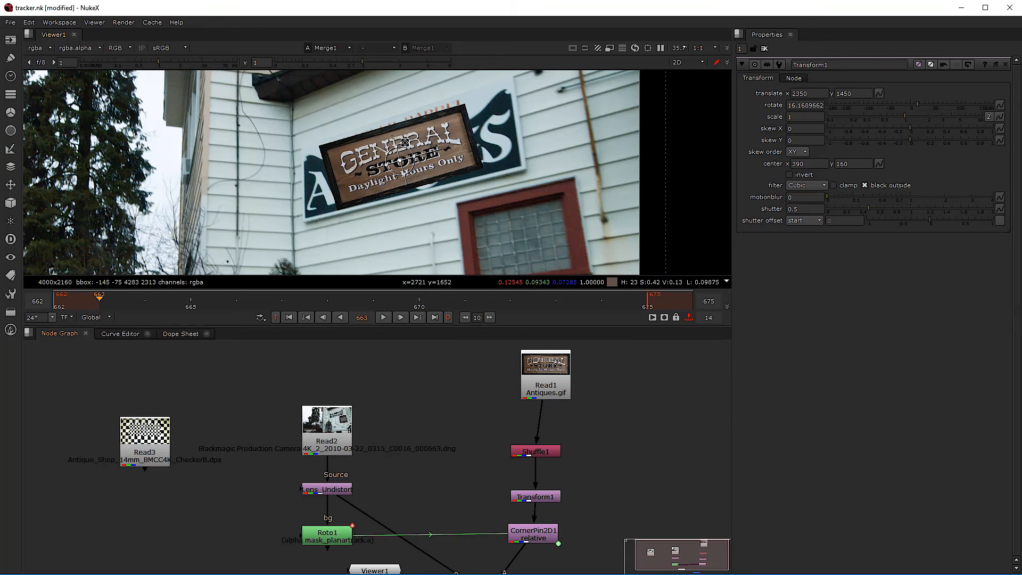
drag(398, 160, 400, 159)
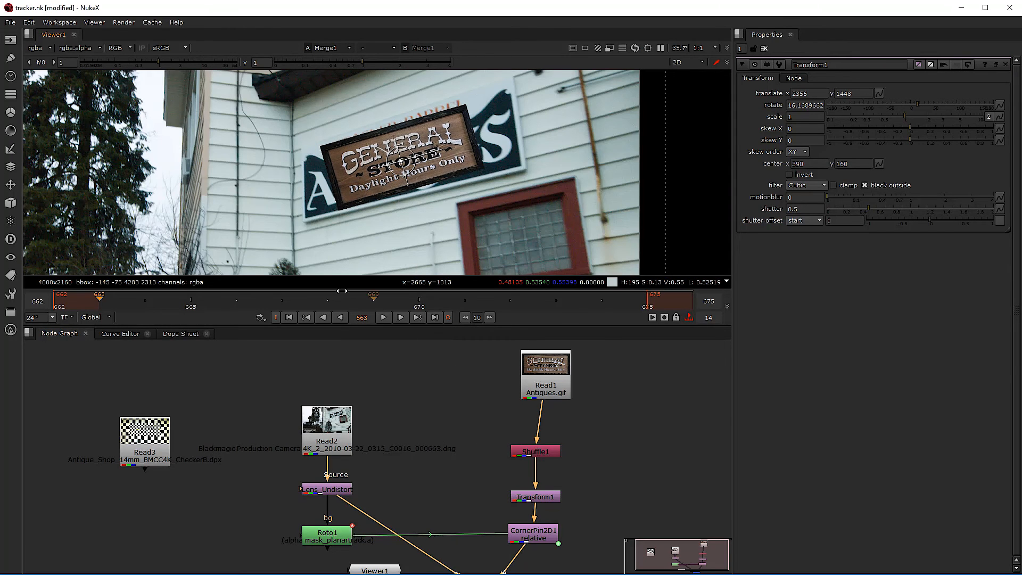
Step: Scrub through the frames to check how the General Store sign follows the tracked wall, and inspect it closely at frame 664
drag(341, 298, 596, 307)
key(shift+Left)
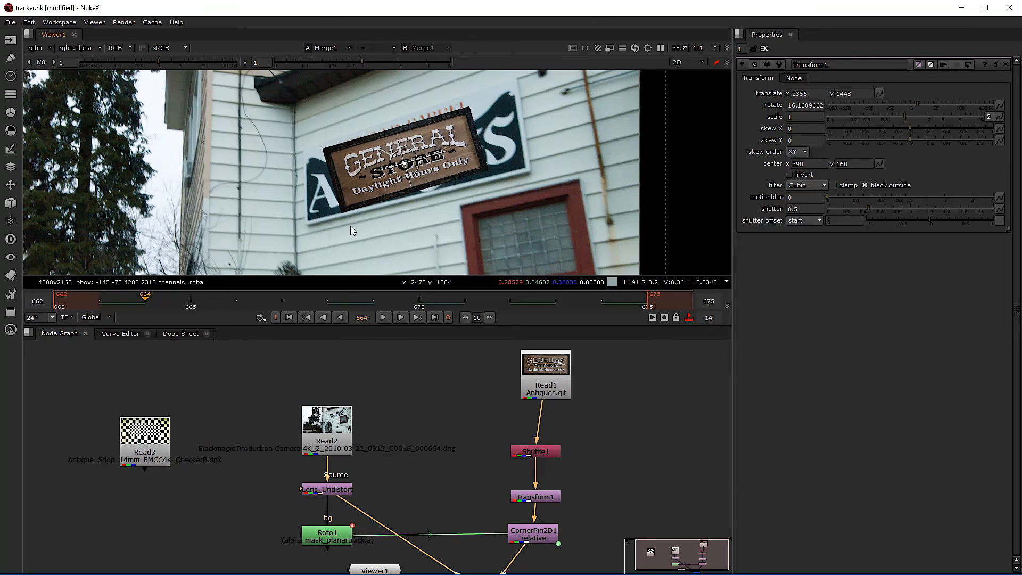
scroll(435, 465, down, 3)
scroll(430, 484, up, 5)
scroll(459, 458, down, 2)
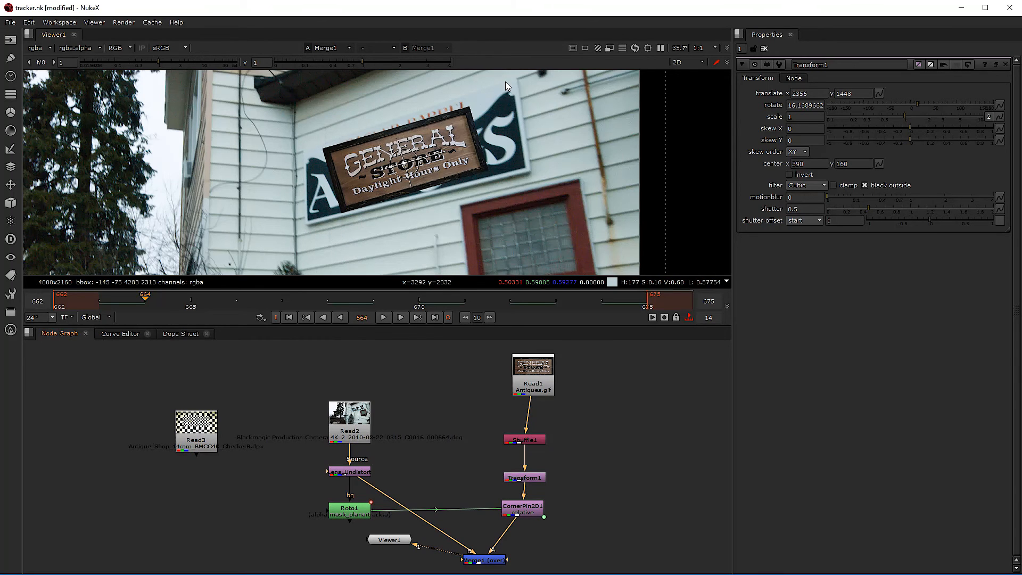
scroll(341, 221, down, 2)
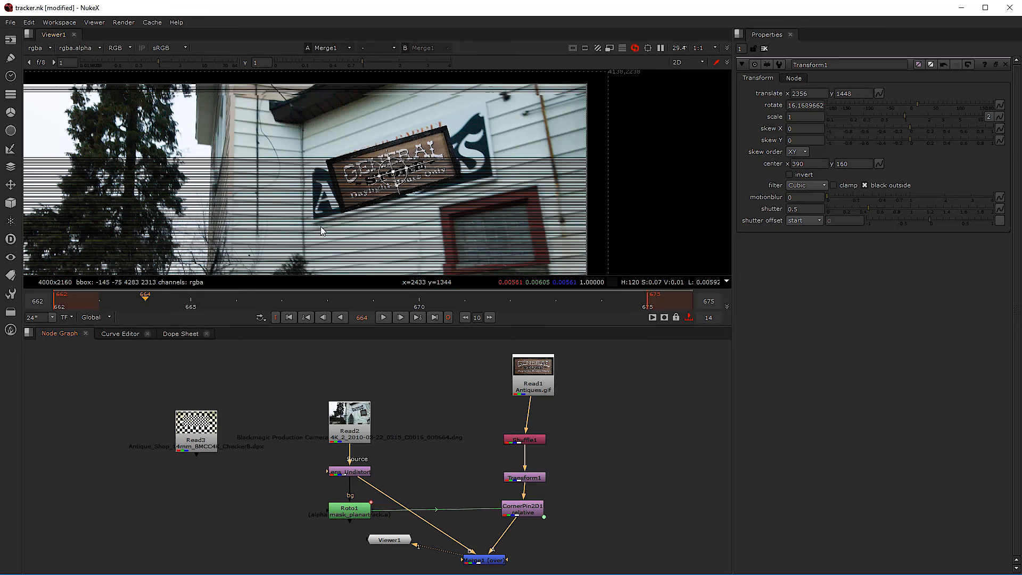
scroll(401, 226, up, 2)
Step: Add a ColorWheel node and place it beside Read1 in the node graph
key(Tab)
text(col)
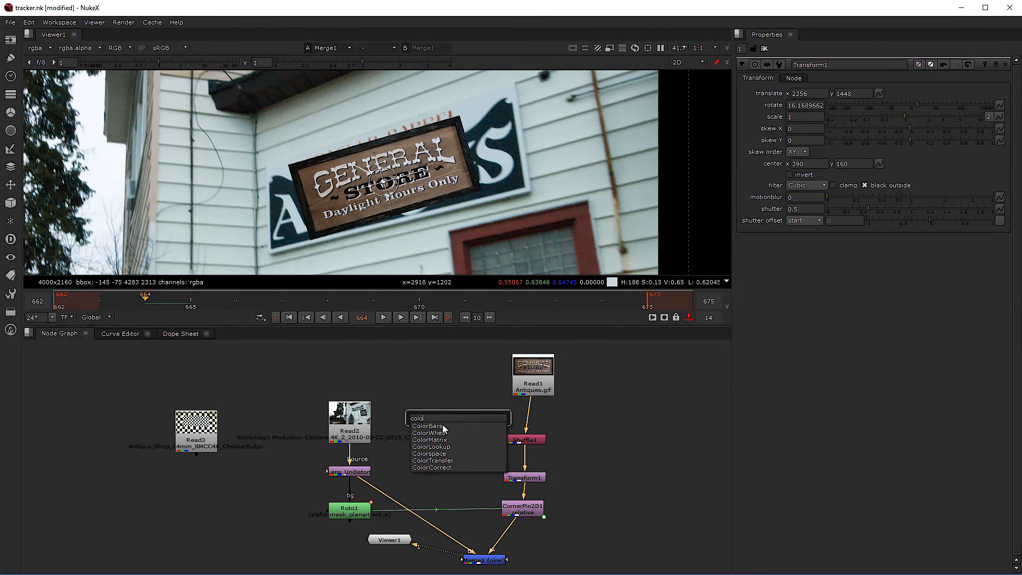
click(446, 432)
drag(459, 414, 589, 418)
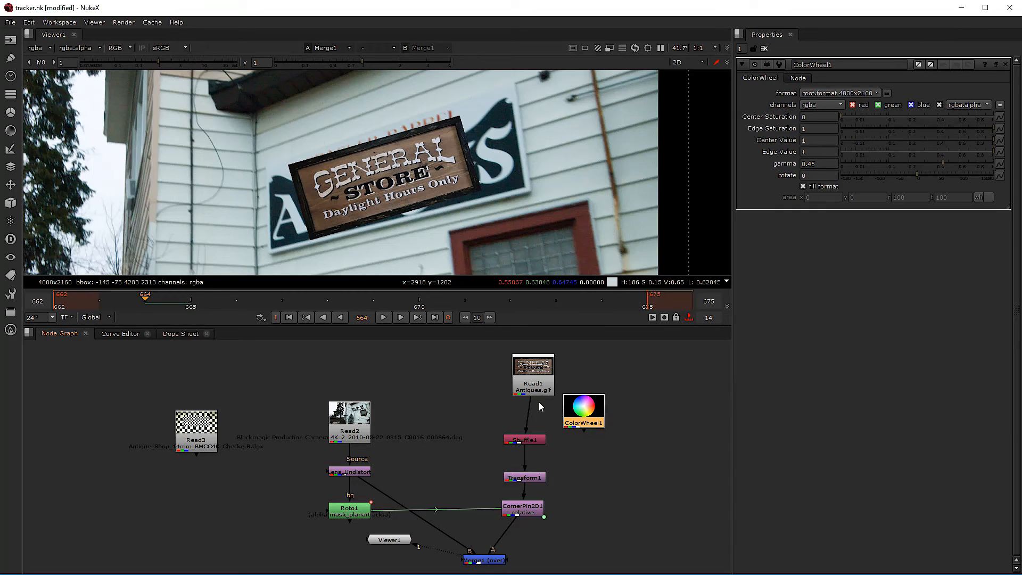
Step: Detach Read1 and Shuffle1 from the branch and connect ColorWheel1 to Transform1 in their place
drag(529, 393, 473, 385)
drag(527, 464, 514, 454)
drag(524, 440, 478, 413)
click(574, 434)
drag(575, 423, 534, 434)
drag(530, 480, 528, 481)
Step: Use Transform1 to scale the color wheel to about 0.395 and move it over the Antiques sign, at about x 772, y 540
scroll(471, 158, down, 5)
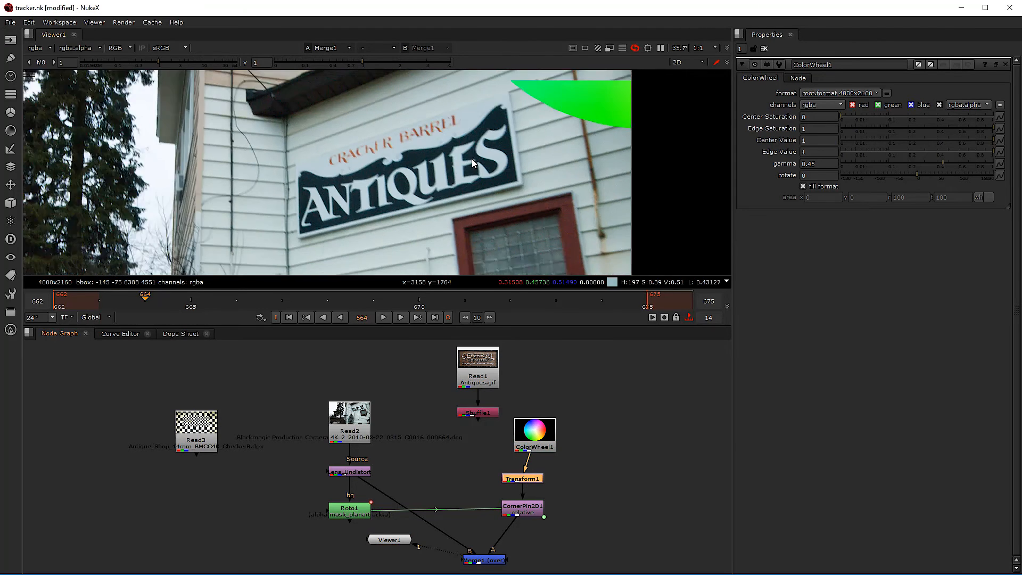
scroll(454, 191, down, 2)
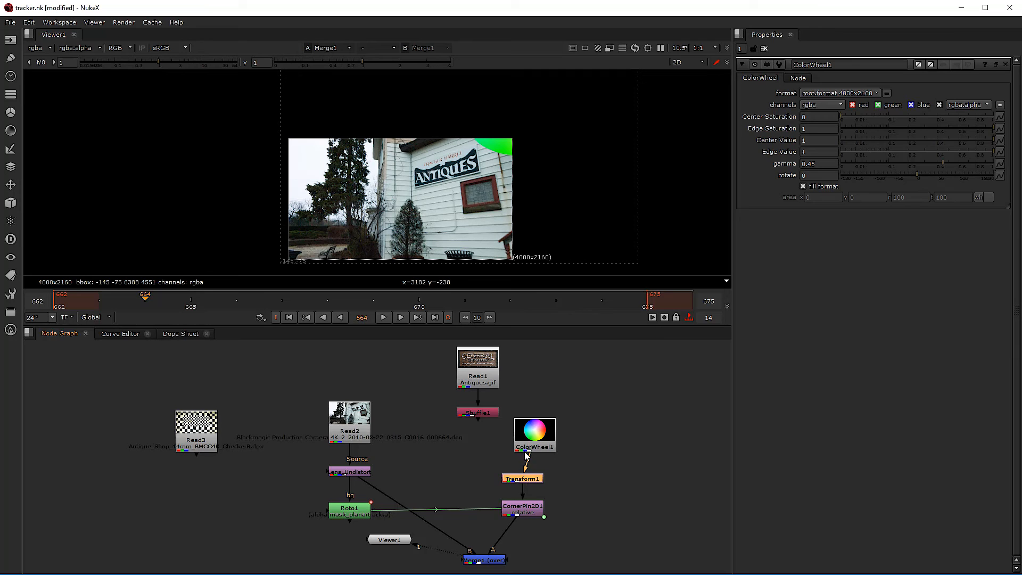
double_click(522, 483)
mouse_move(438, 169)
mouse_down()
mouse_move(523, 103)
mouse_move(516, 91)
mouse_move(486, 141)
mouse_move(447, 173)
mouse_move(447, 159)
mouse_move(440, 167)
mouse_up()
key(ctrl+z)
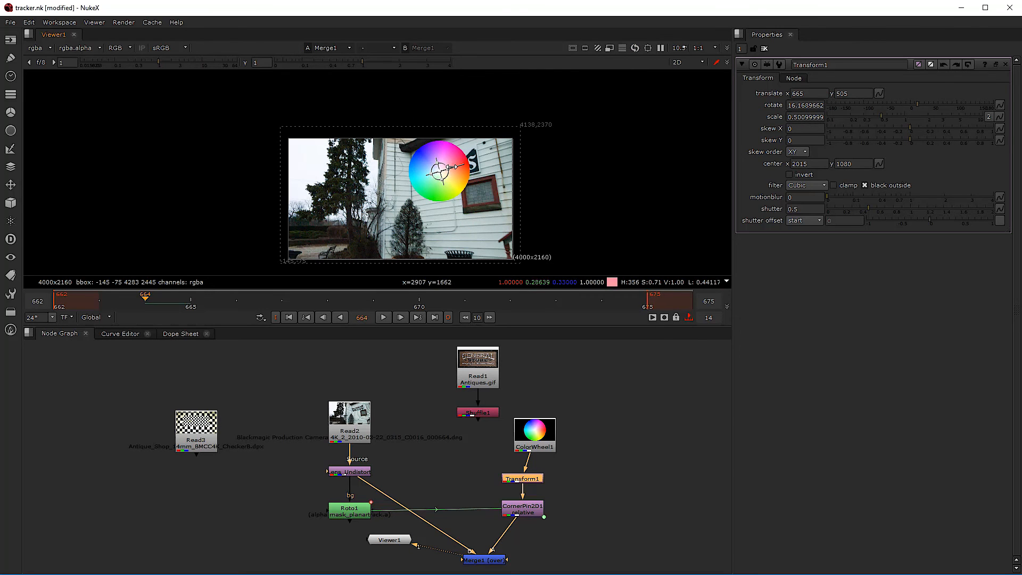
scroll(443, 162, up, 4)
drag(441, 168, 447, 173)
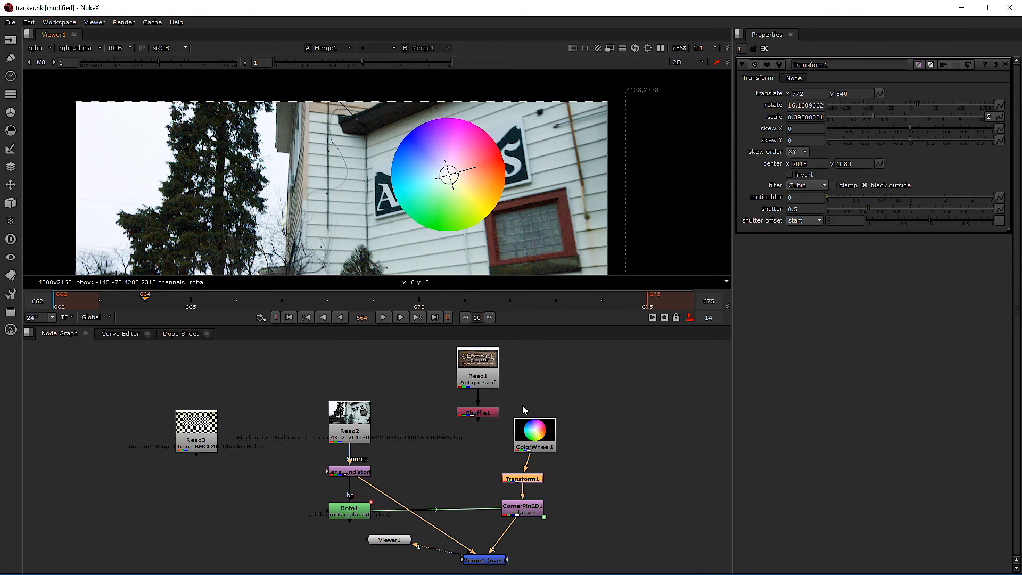
Step: Tidy the ColorWheel1 branch and insert a new CornerPin2D node between ColorWheel1 and Transform1
scroll(533, 434, up, 2)
drag(535, 440, 525, 434)
mouse_move(529, 496)
mouse_down()
mouse_move(529, 479)
mouse_move(532, 493)
mouse_up()
click(545, 504)
drag(528, 452, 520, 450)
click(570, 472)
key(Tab)
text(co)
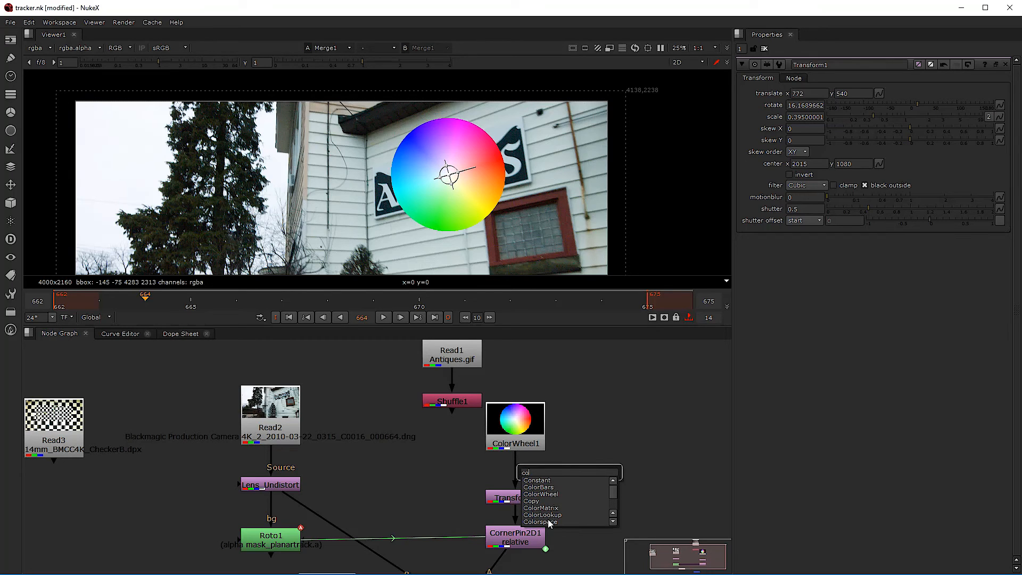
text(rner)
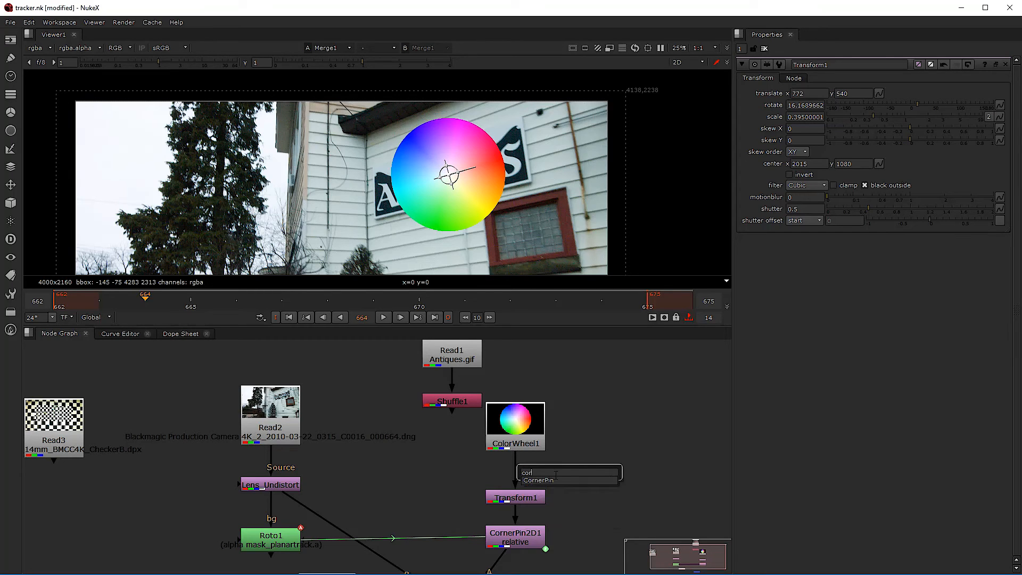
key(Return)
drag(543, 476, 513, 471)
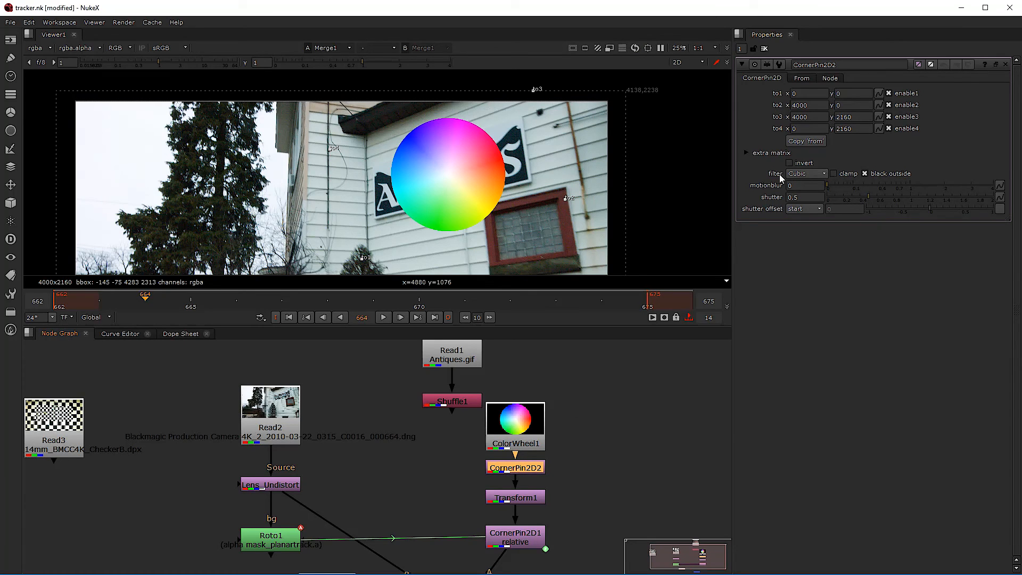
Step: Compare the To and From points of CornerPin2D2 and set its From points to the input
click(801, 79)
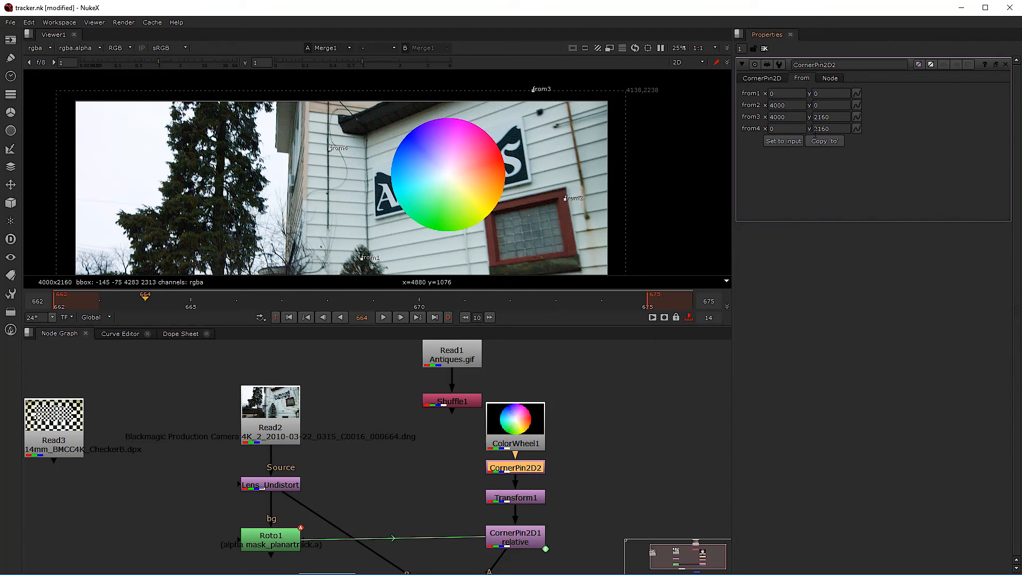
click(770, 80)
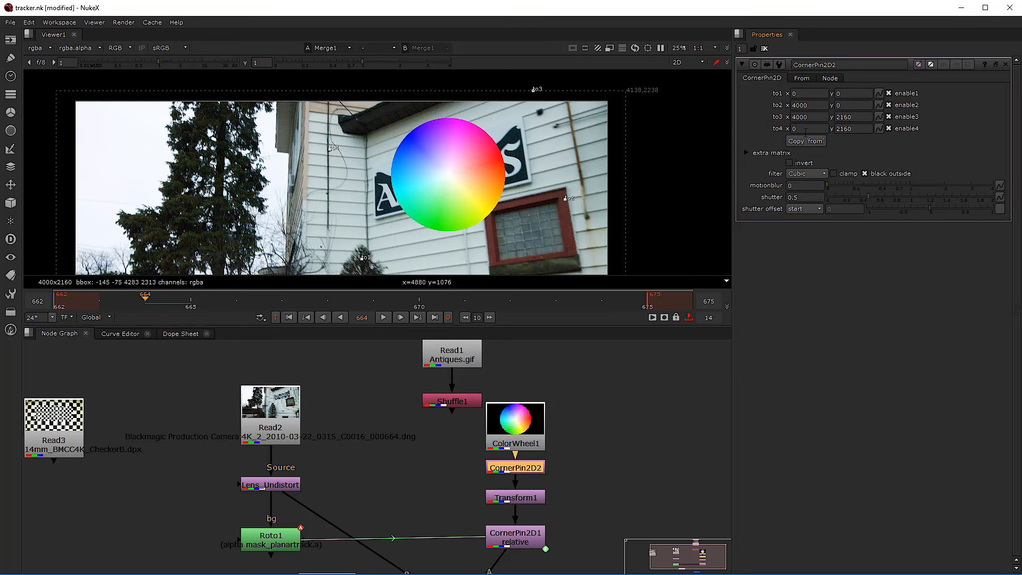
click(801, 79)
click(799, 143)
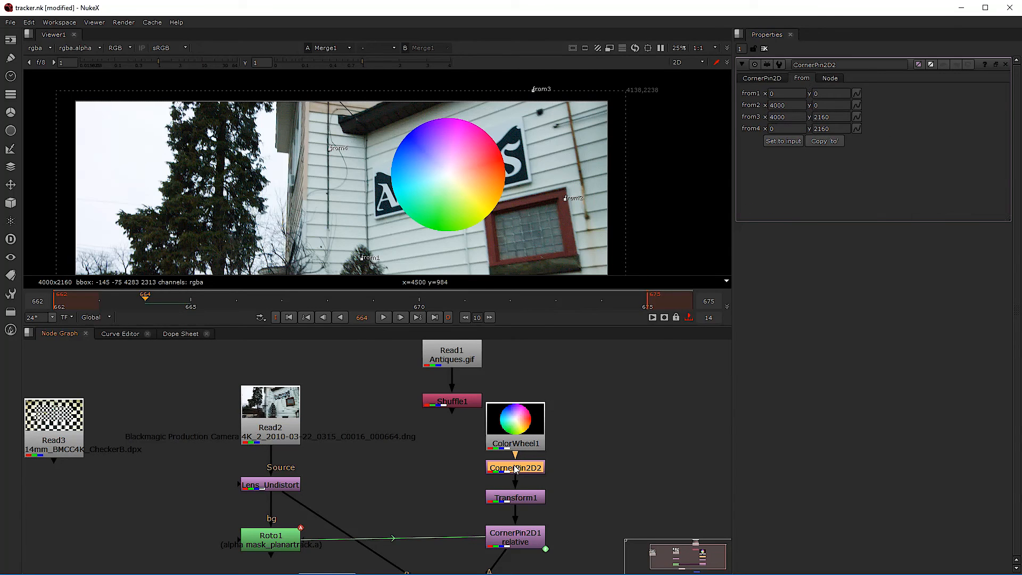
Step: View the CornerPin2D2 output, examine ColorWheel1's format, and return the viewer to Merge1
key(1)
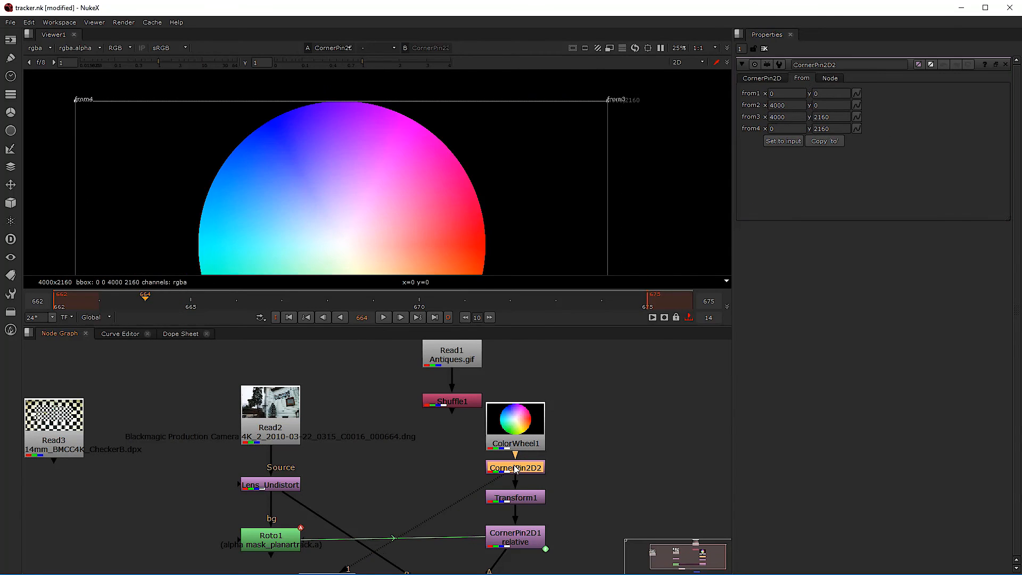
double_click(504, 429)
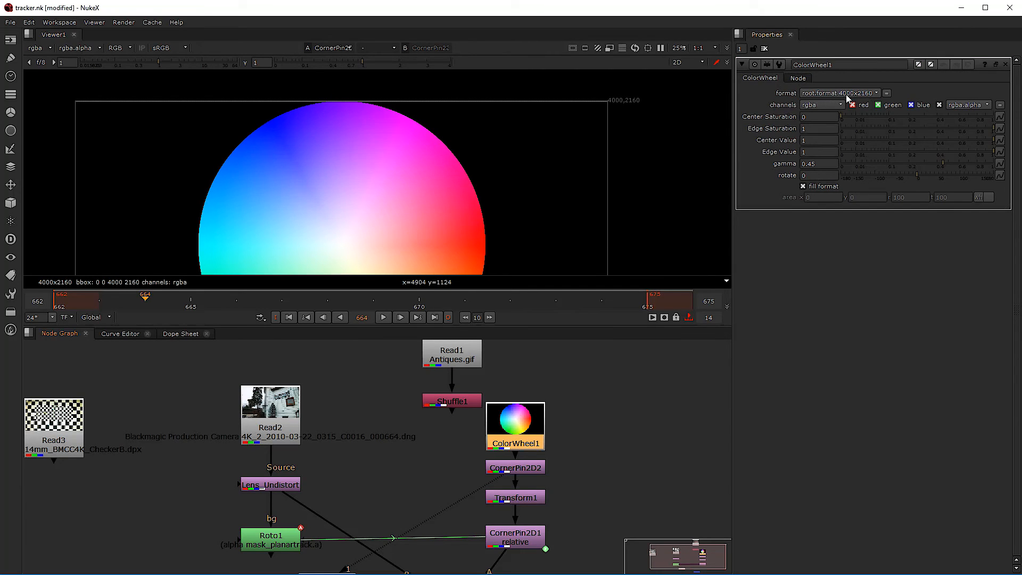
scroll(467, 457, down, 3)
middle_drag(480, 468, 482, 439)
scroll(502, 433, up, 2)
click(502, 437)
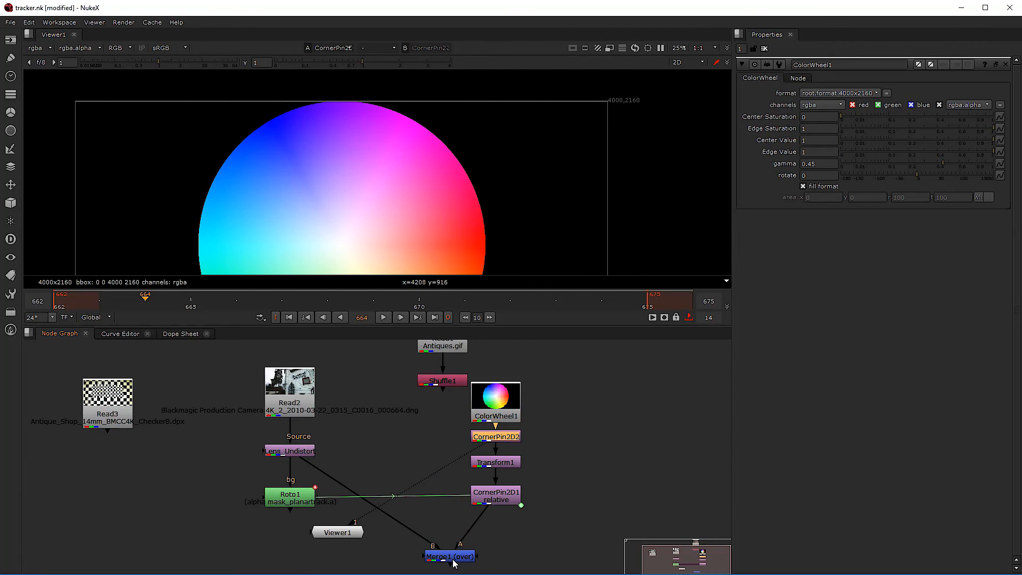
click(452, 558)
key(1)
Step: Set CornerPin2D2's From points in the viewer to about 210, 50; 4230, 960; 3460, 2170; and 880, 2240
double_click(505, 437)
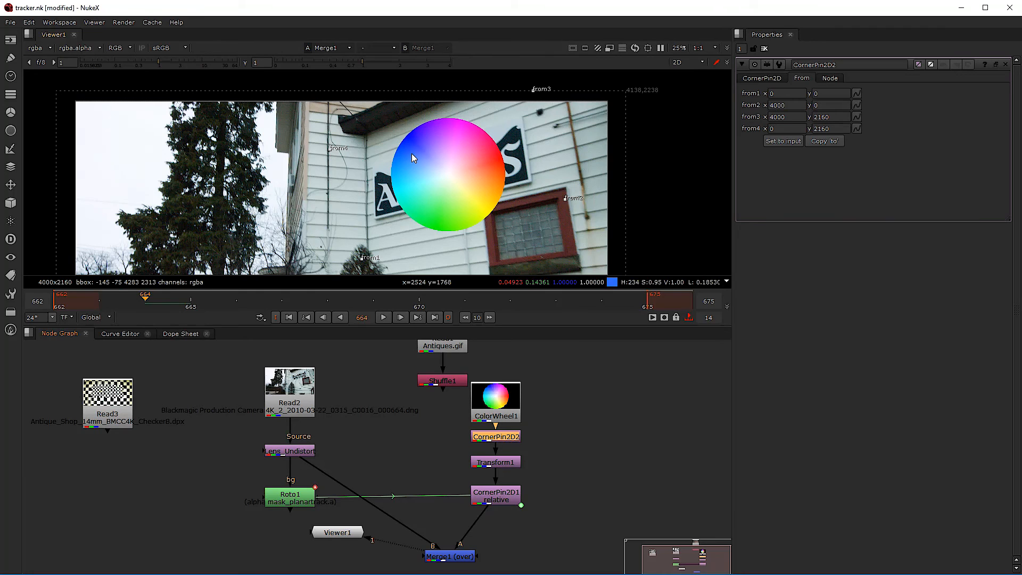
drag(534, 90, 505, 97)
drag(331, 149, 374, 131)
drag(362, 260, 370, 257)
drag(570, 201, 552, 153)
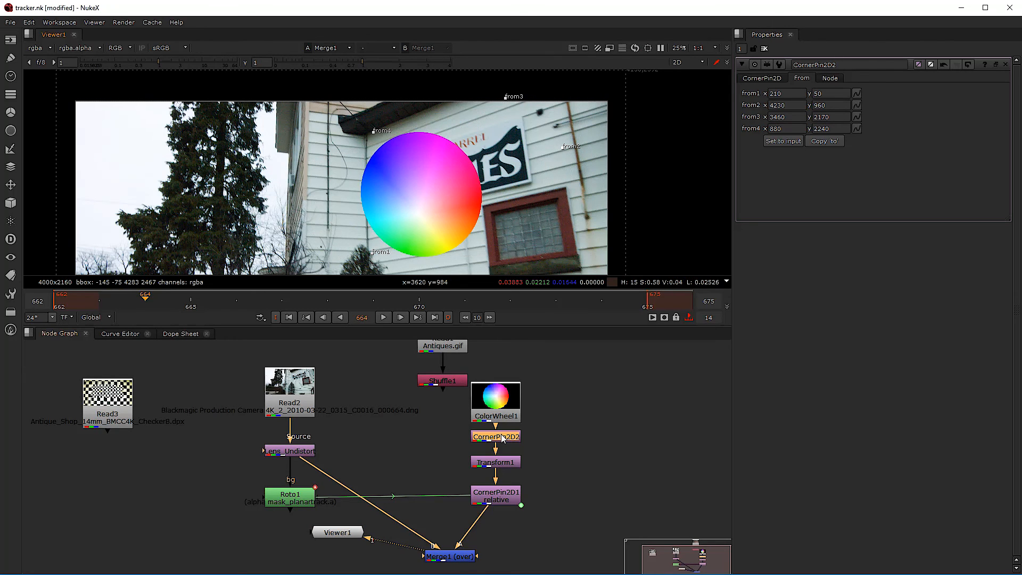
Step: View CornerPin2D2's output, delete Transform1 from the branch, and view Merge1 again
key(1)
click(490, 465)
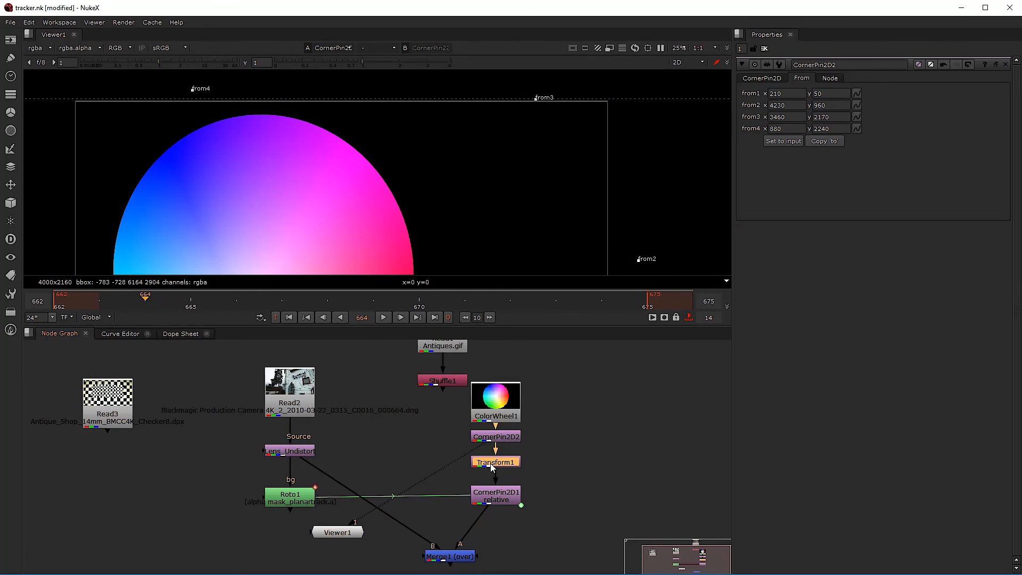
key(Delete)
click(451, 556)
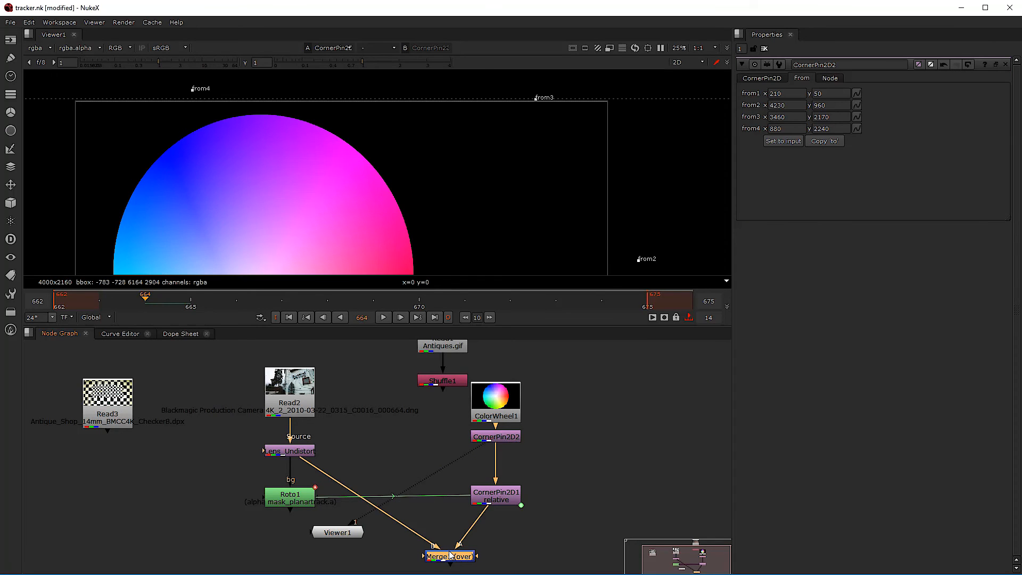
key(1)
Step: Try moving CornerPin2D2's from4 point to about x 675, y 2175, and reset all From points to the input
click(496, 437)
scroll(360, 163, down, 3)
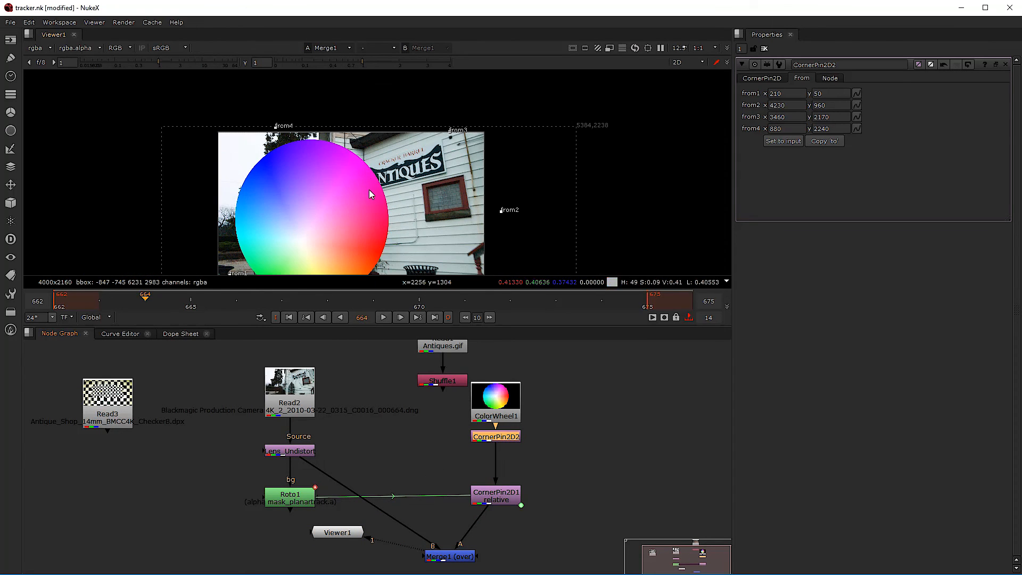
mouse_move(277, 127)
mouse_down()
mouse_move(262, 115)
mouse_move(263, 131)
mouse_up()
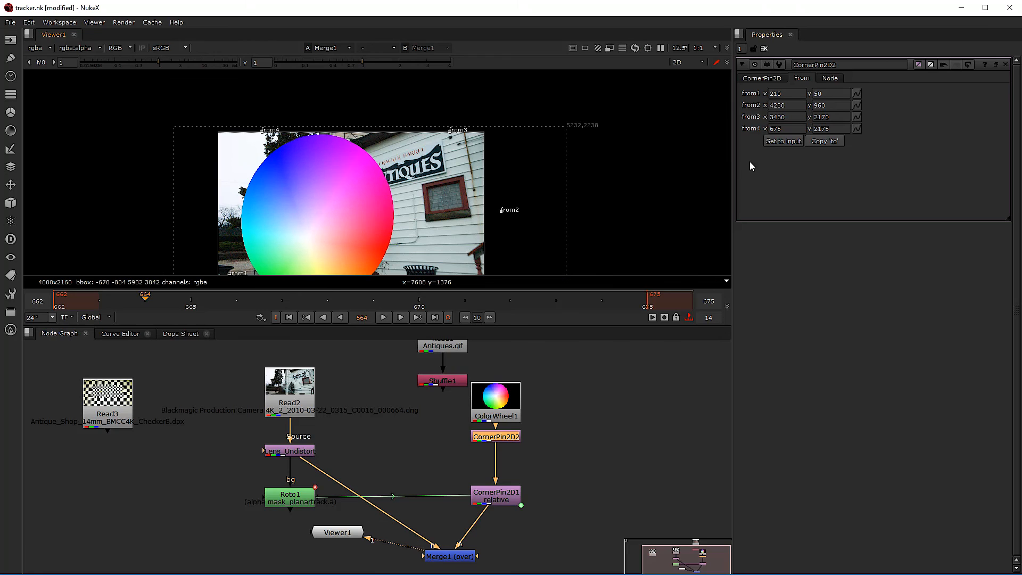
click(783, 142)
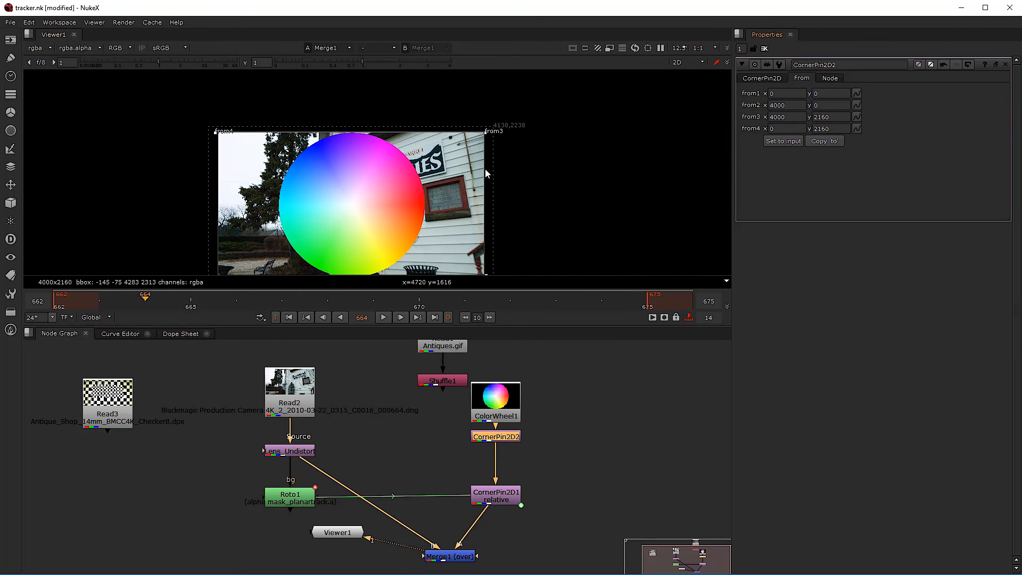
Step: Try moving CornerPin2D2's from3 point to about x 3470, y 1960, undo the move, and compare its To and From settings
drag(490, 138, 451, 144)
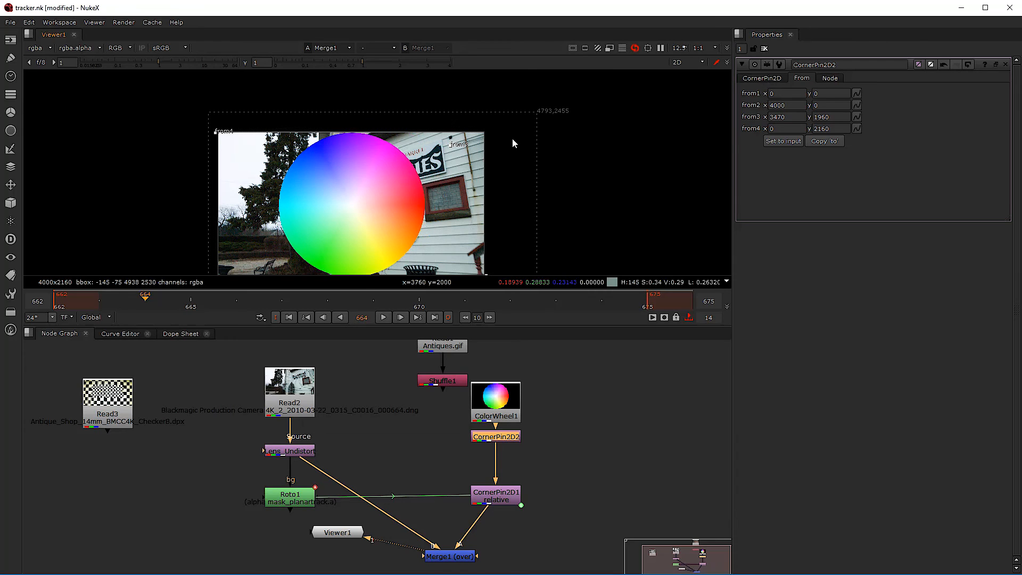
key(ctrl+z)
click(760, 79)
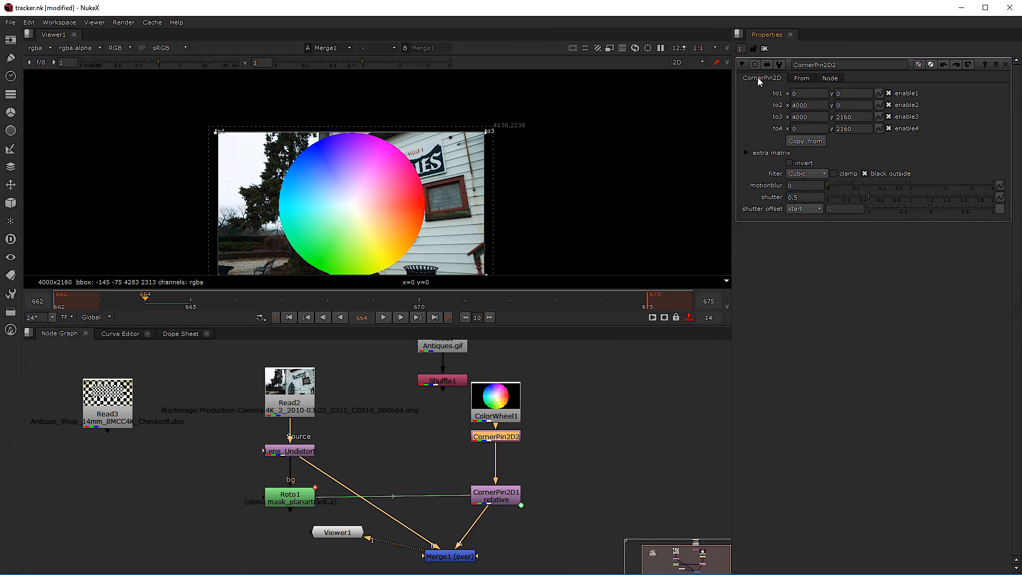
click(803, 79)
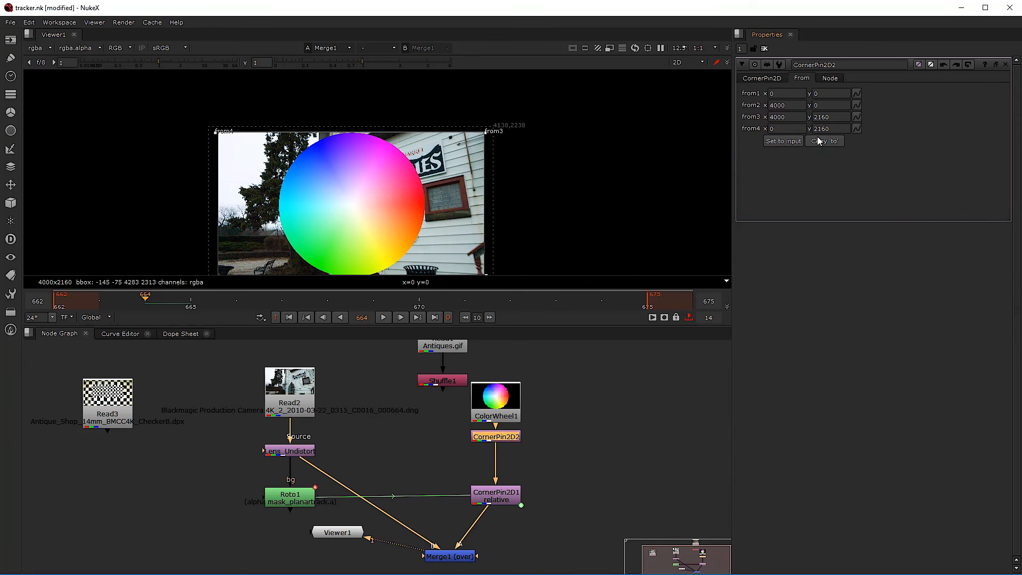
Step: View CornerPin2D2's output and move its To points to about 535, 190; 3610, 230; 3610, 1870; and 560, 1800
click(770, 79)
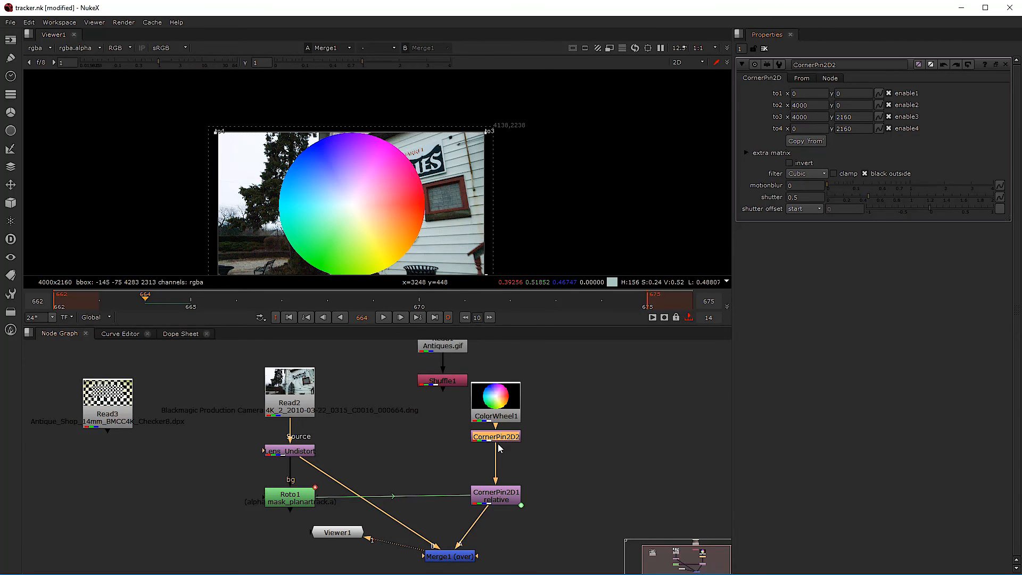
key(1)
drag(482, 134, 461, 155)
drag(224, 138, 255, 154)
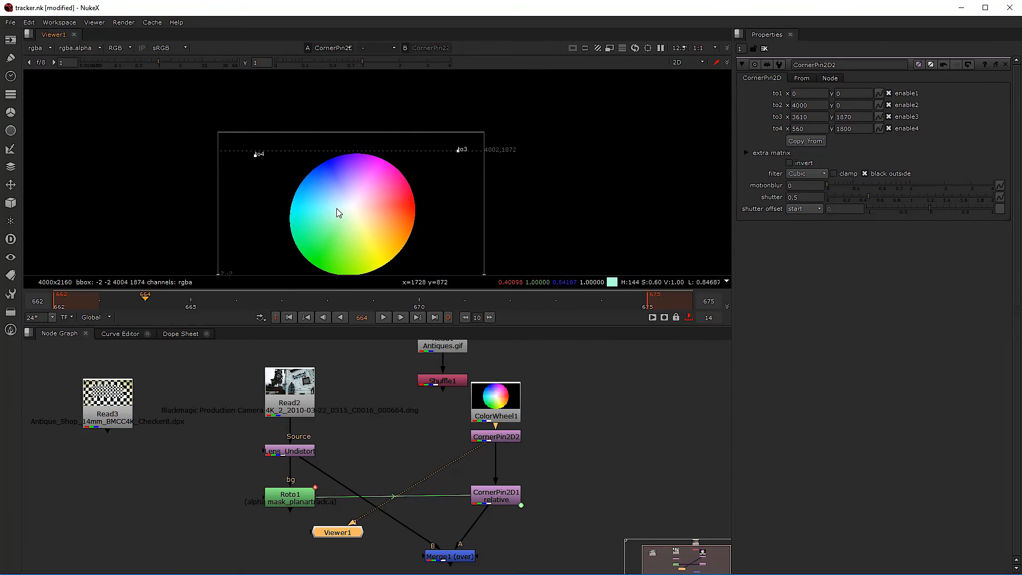
middle_drag(337, 210, 337, 153)
drag(482, 216, 457, 201)
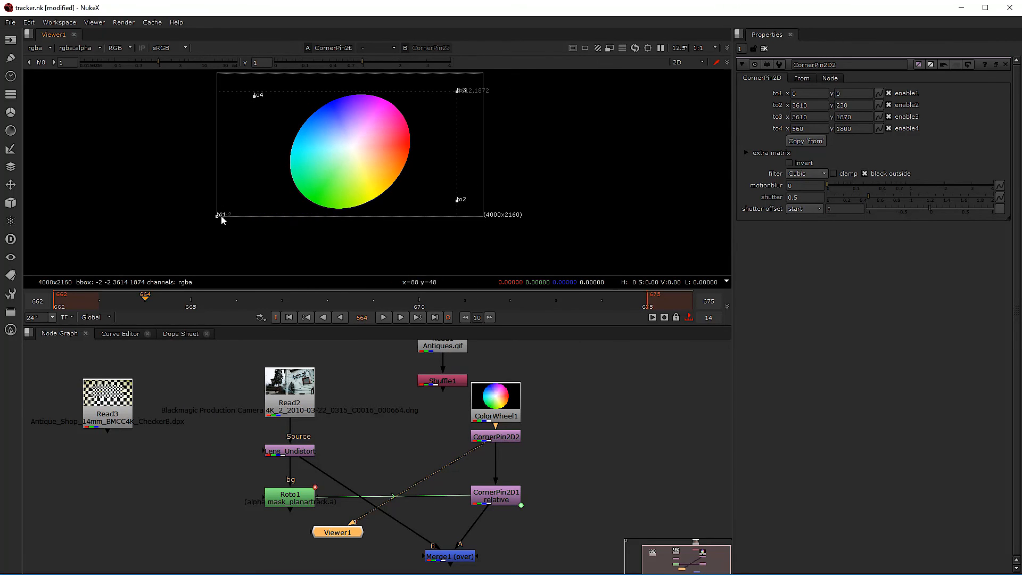
drag(222, 220, 254, 204)
Step: Move CornerPin2D2's to2 point to about x 3680, y 125 while viewing CornerPin2D1, and return the viewer to Merge1
click(445, 557)
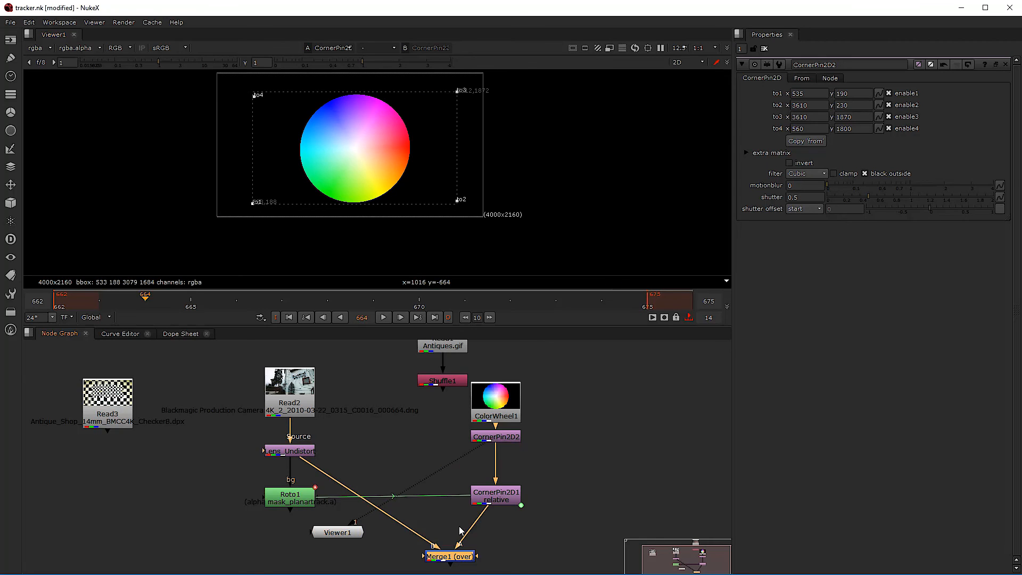
drag(495, 439, 496, 449)
click(495, 499)
key(1)
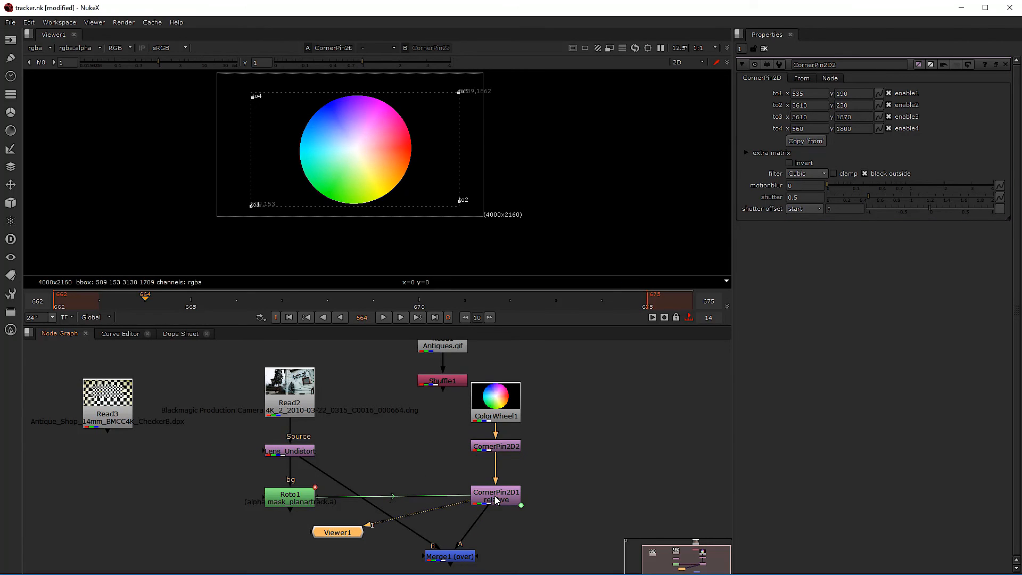
drag(459, 203, 464, 211)
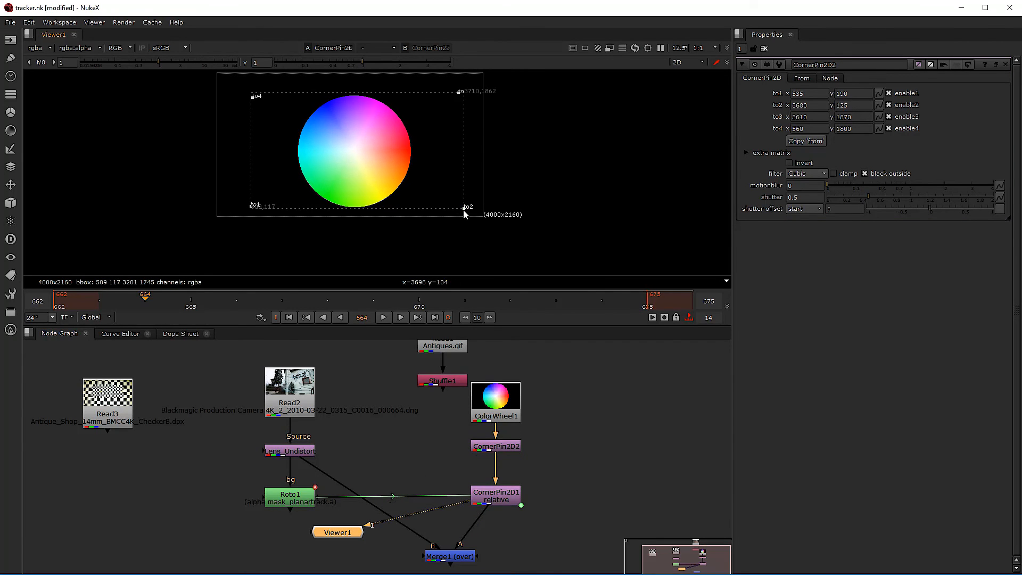
click(453, 556)
key(1)
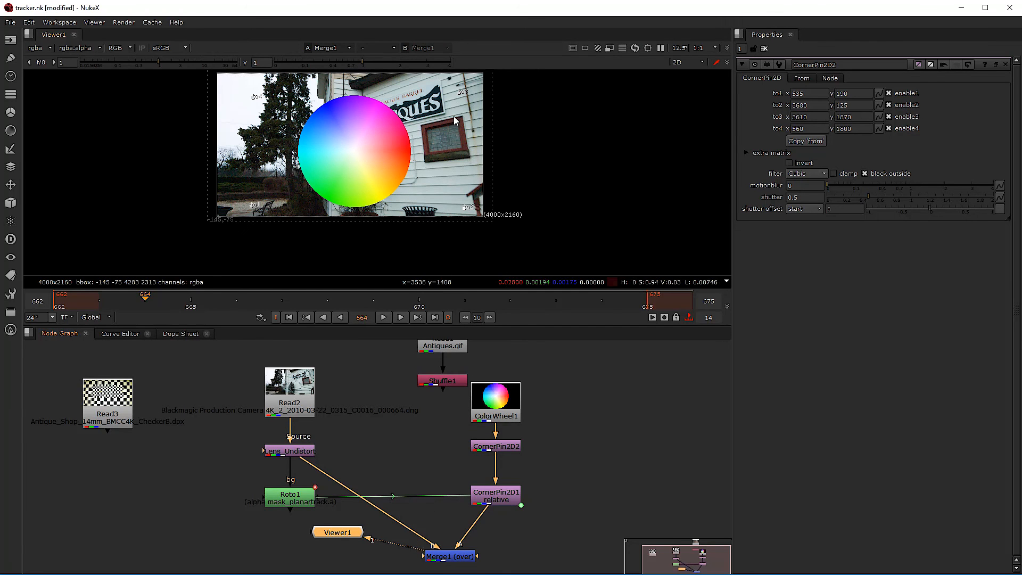
Step: Fit the color wheel over the sign by moving CornerPin2D2's To points to about 2105, 755; 3845, 780; 3565, 2235; and 2065, 1740
drag(457, 92, 457, 82)
middle_drag(457, 82, 445, 110)
drag(445, 110, 436, 101)
drag(242, 126, 342, 131)
drag(242, 234, 348, 197)
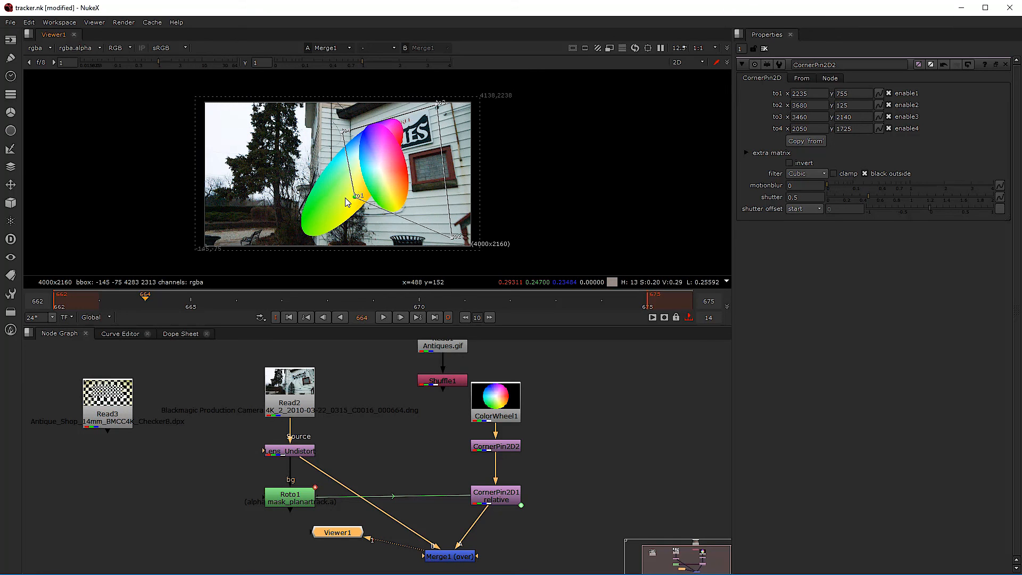
drag(456, 237, 461, 198)
drag(439, 104, 444, 98)
drag(343, 135, 345, 133)
drag(344, 200, 347, 198)
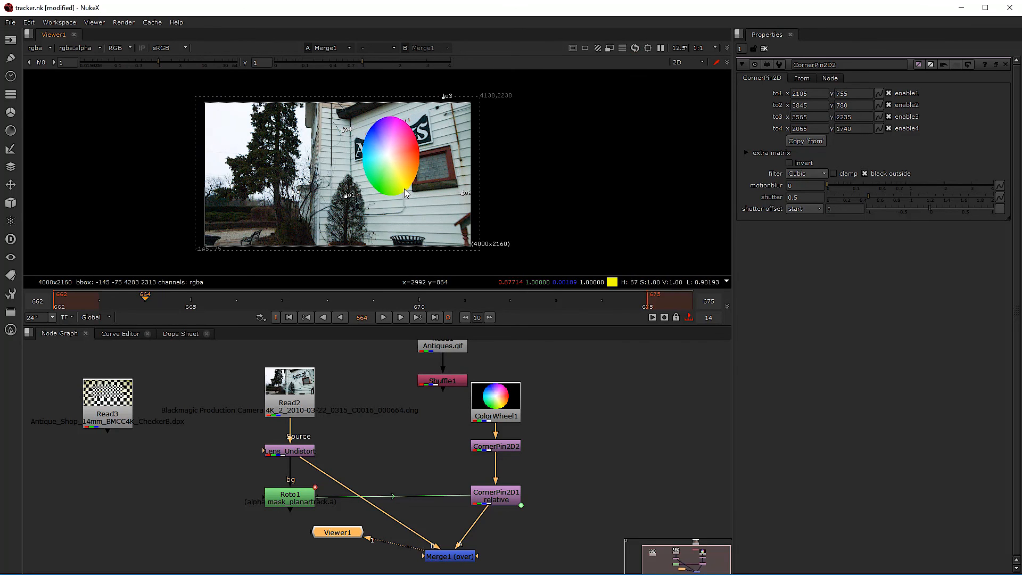
Step: Play the merged shot to check how the color wheel follows the tracked sign
scroll(402, 193, up, 2)
scroll(401, 196, down, 1)
middle_drag(400, 196, 393, 220)
click(347, 306)
click(382, 317)
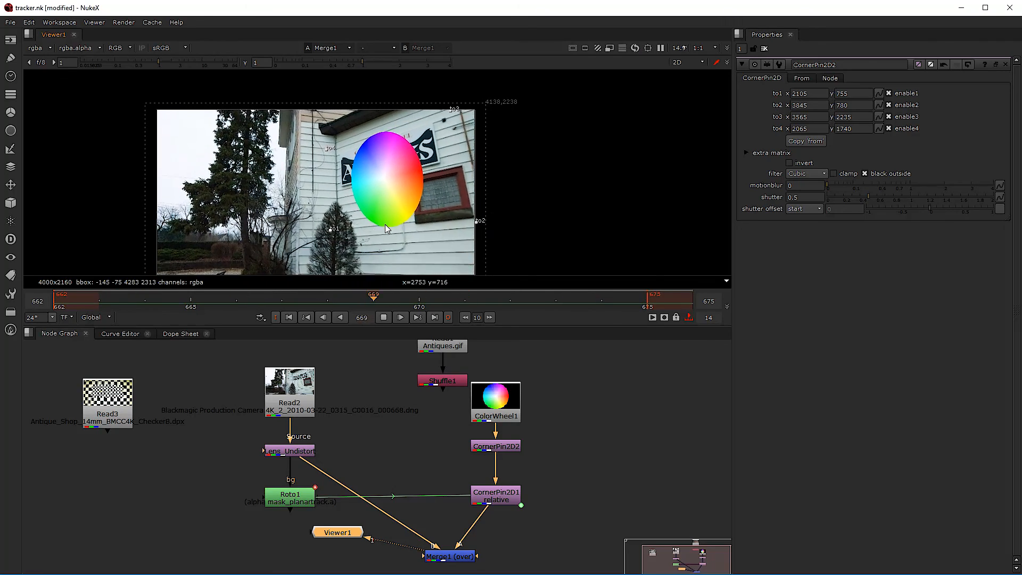
click(383, 318)
click(306, 317)
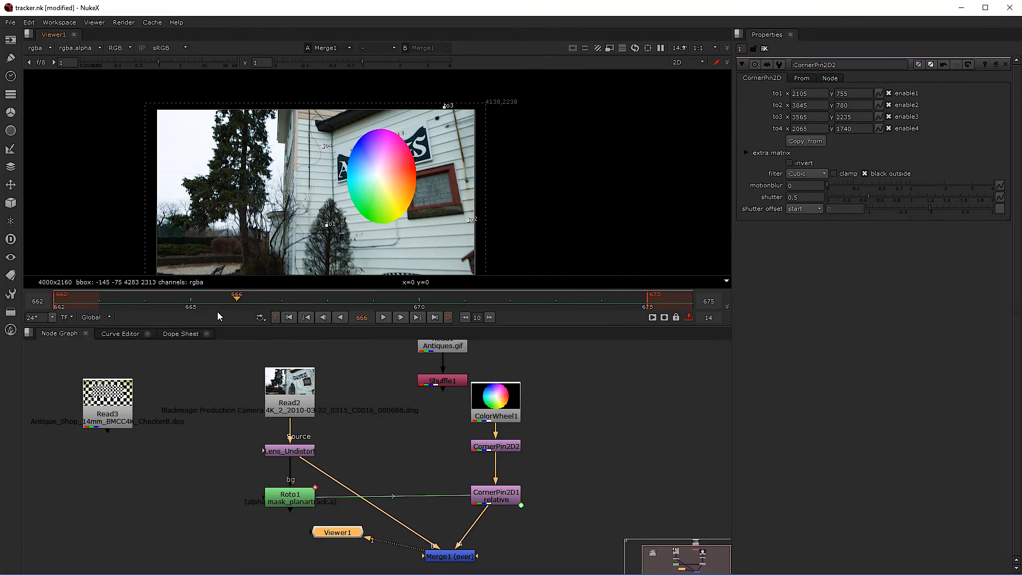
Step: Flatten the color wheel by moving CornerPin2D2's to1 to about 2185, 1215 and to2 to about 3550, 1540, and play back the shot
click(496, 446)
drag(472, 219, 445, 160)
drag(325, 225, 331, 190)
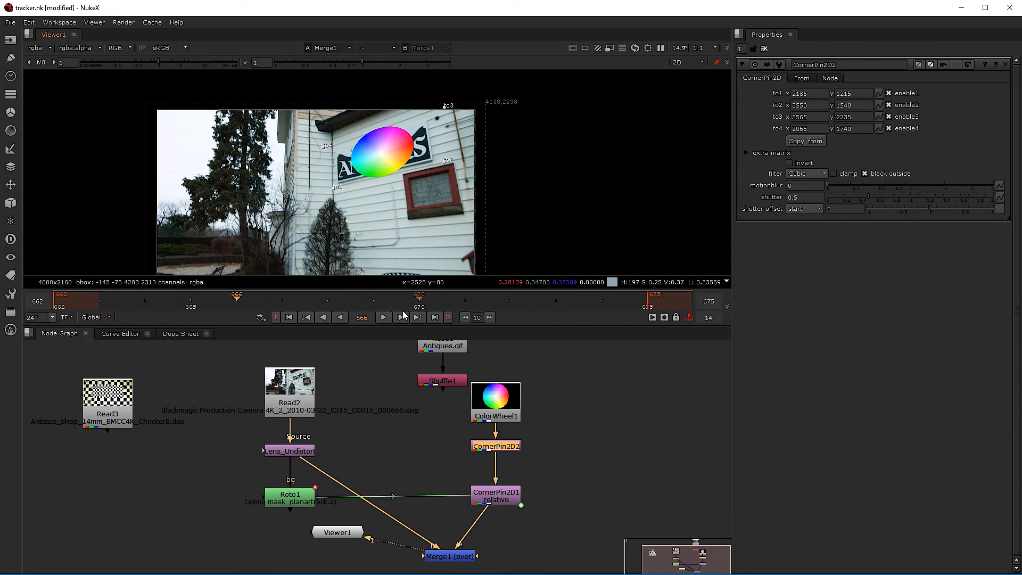
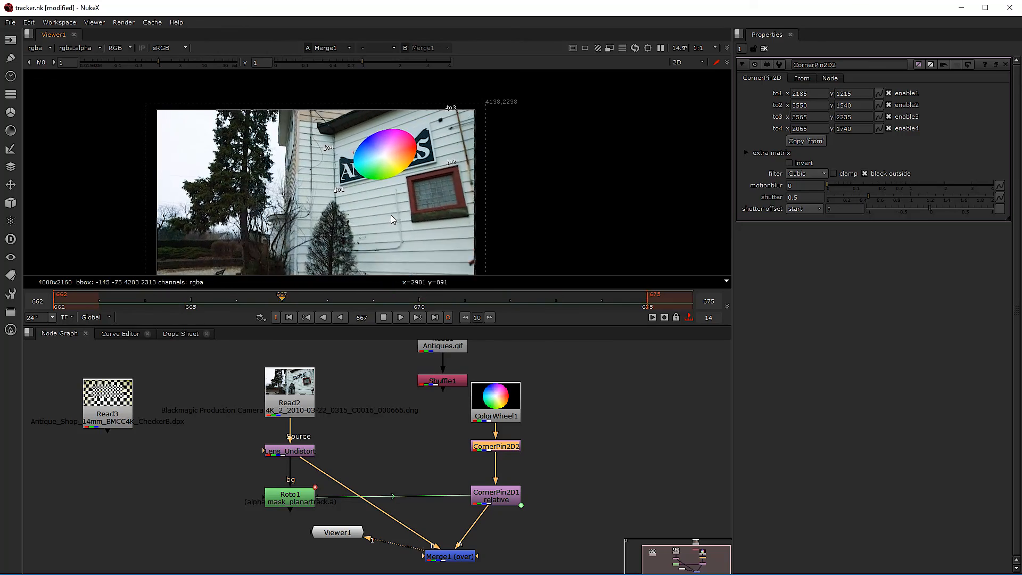
click(384, 318)
Step: Move the Read1 and Shuffle1 nodes together beside the ColorWheel1 branch in the node graph
scroll(394, 388, down, 3)
drag(395, 347, 452, 425)
drag(440, 376, 531, 430)
click(402, 404)
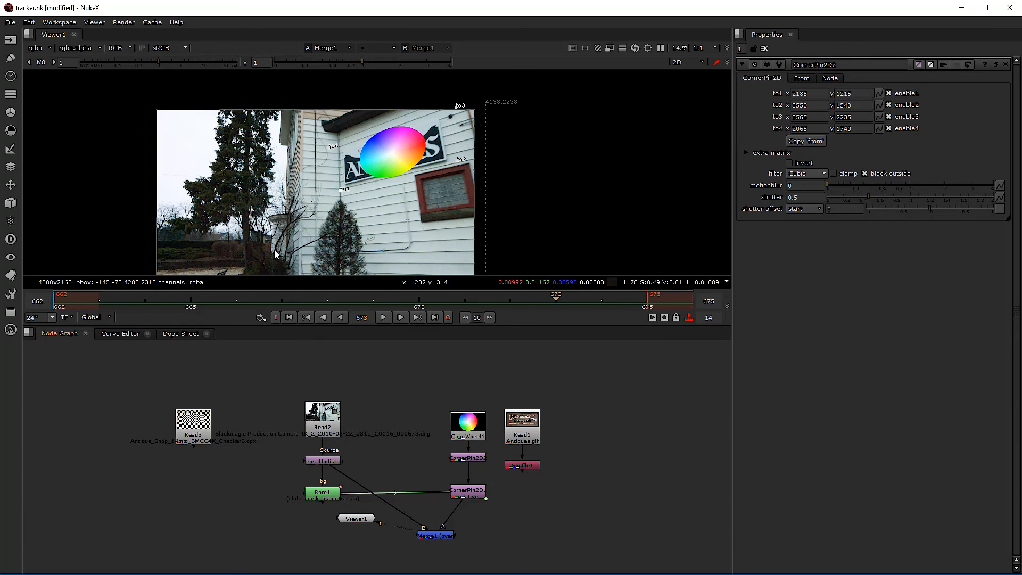
Step: Place the Viewer1 node directly below Merge1 and align it to tidy the node graph
scroll(337, 463, down, 2)
scroll(380, 498, up, 3)
middle_drag(380, 498, 381, 505)
drag(346, 503, 430, 557)
scroll(324, 518, down, 2)
scroll(321, 516, up, 2)
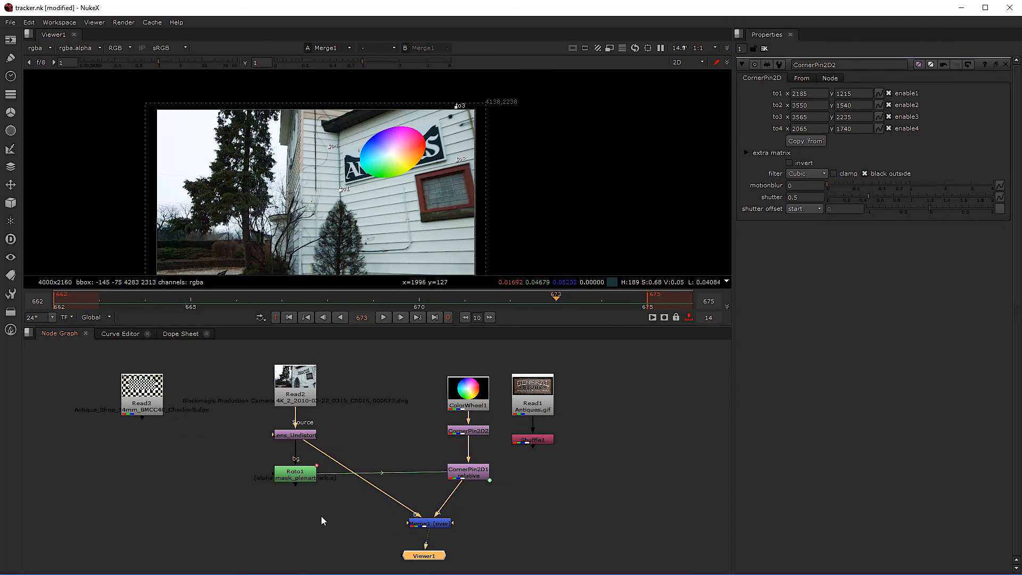
middle_drag(393, 448, 390, 425)
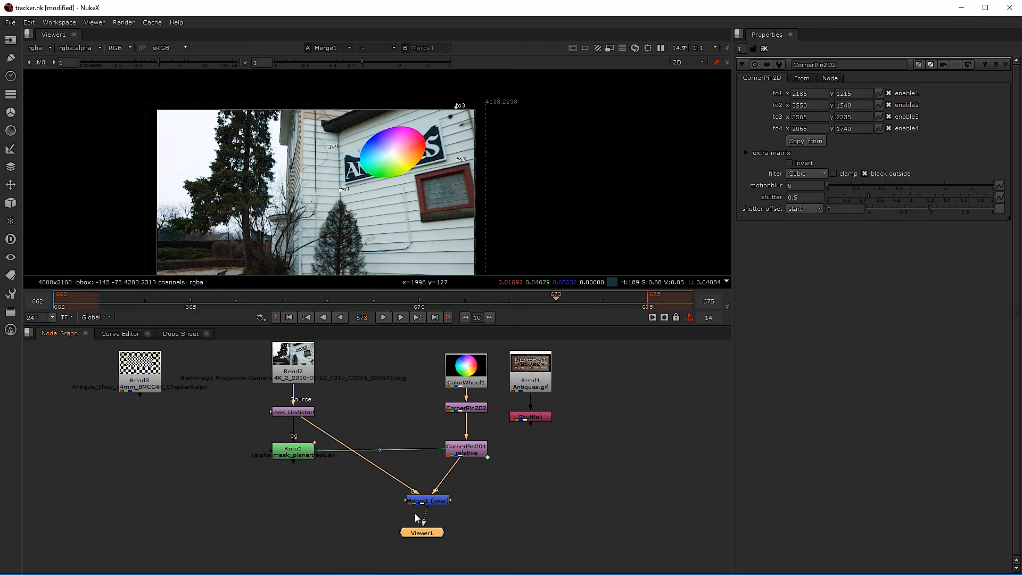
drag(420, 534, 426, 529)
scroll(330, 510, down, 2)
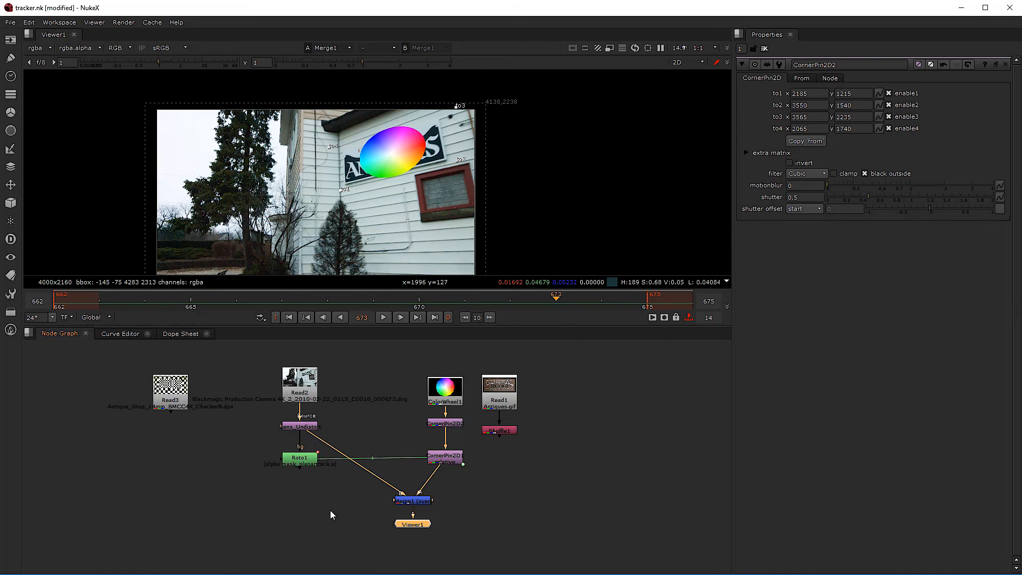
scroll(328, 521, up, 2)
click(334, 512)
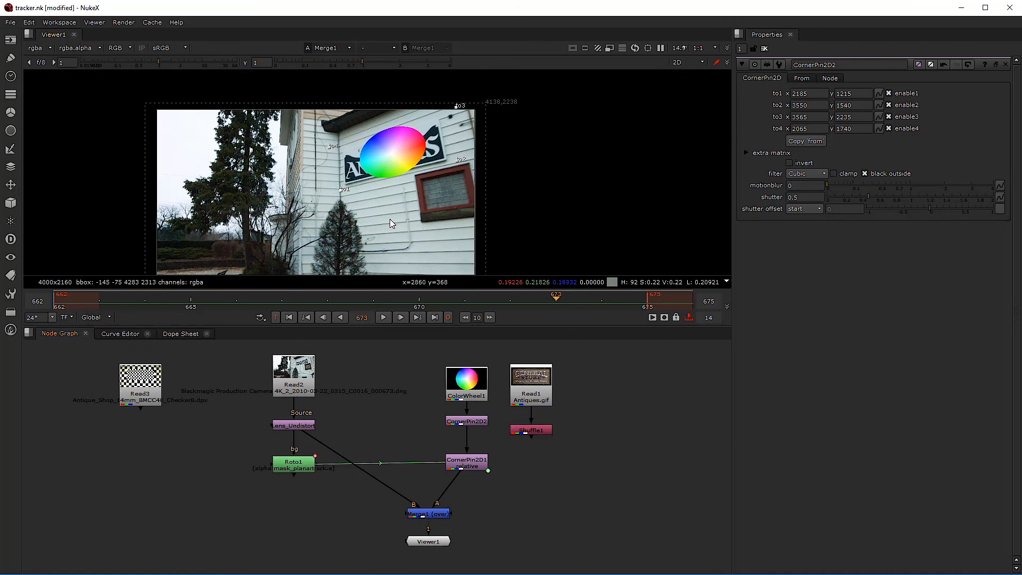